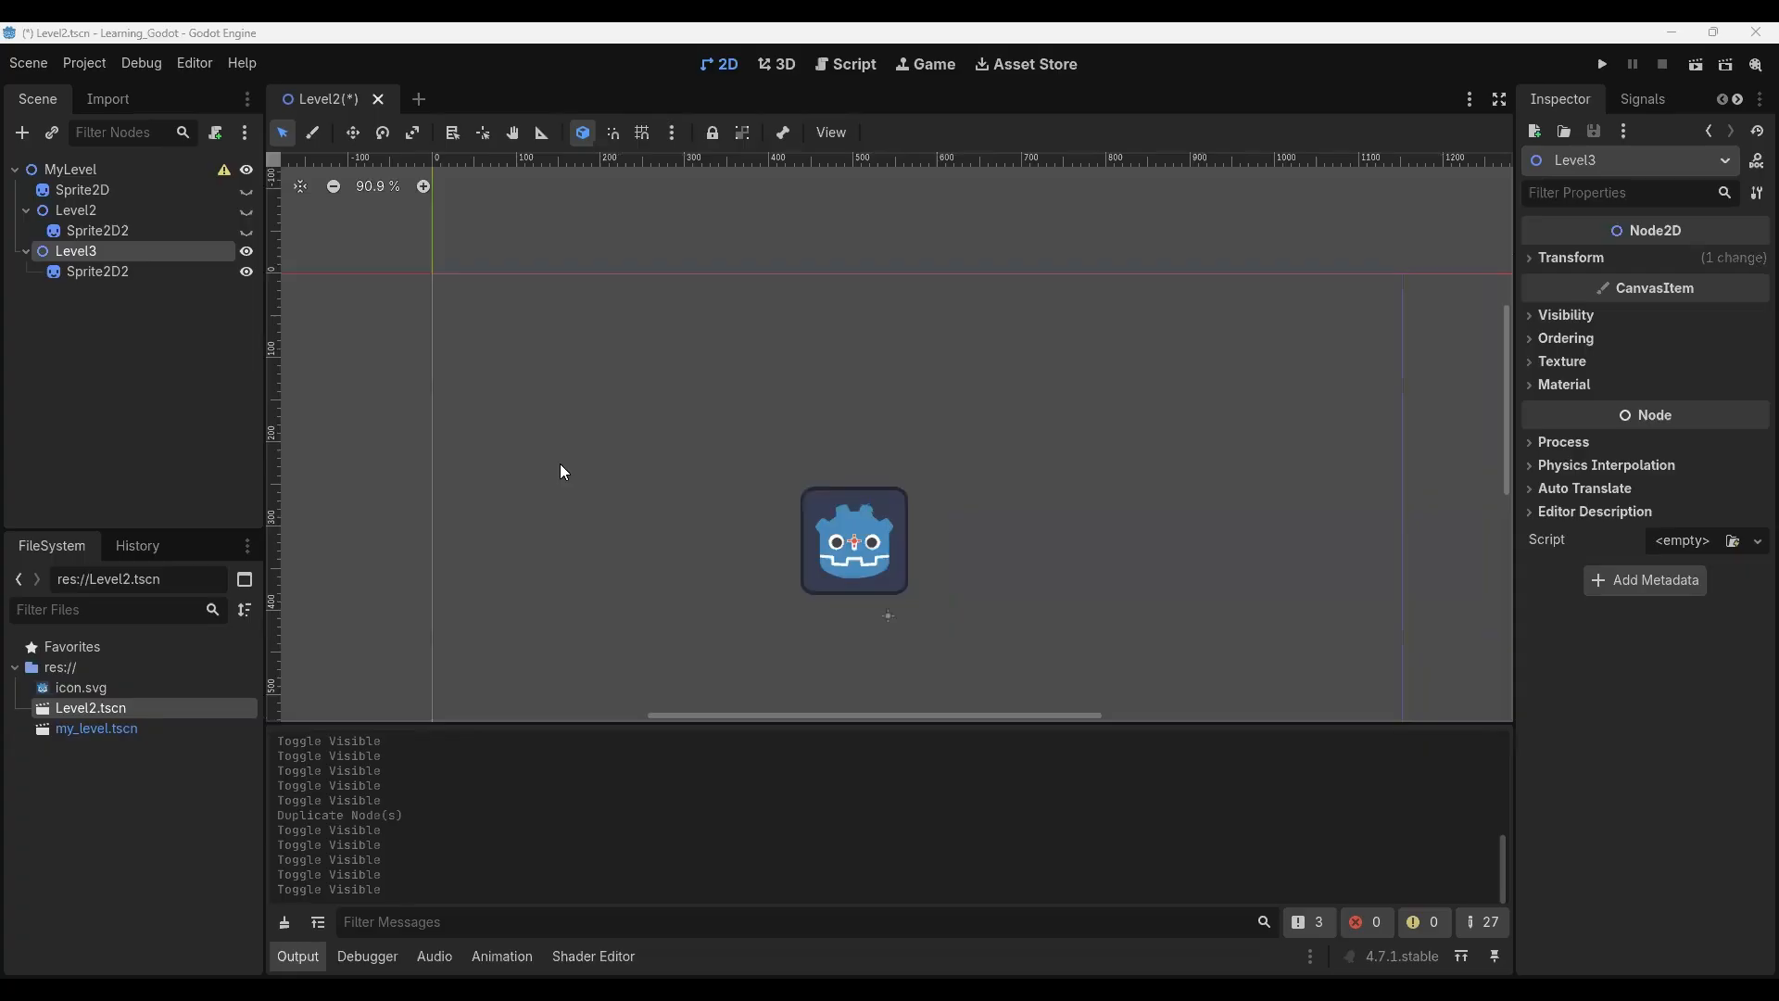
pyautogui.scroll(-2, 560, 466)
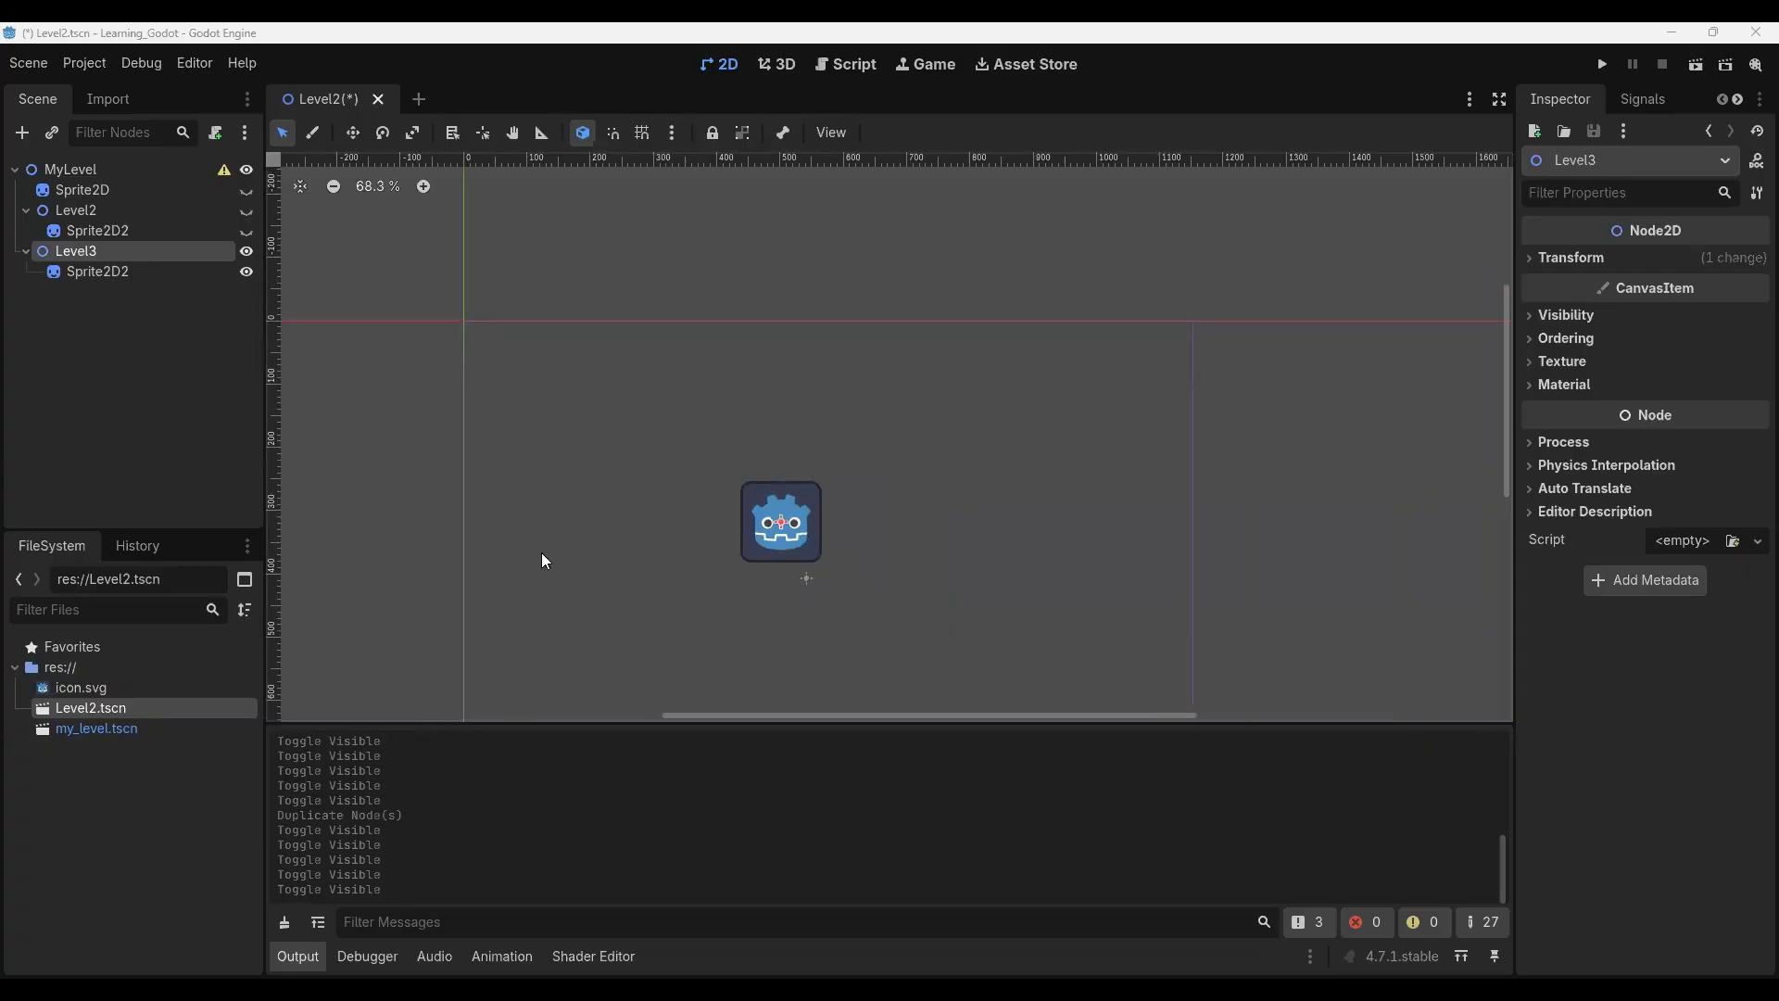
pyautogui.moveTo(528, 438); pyautogui.dragTo(550, 345, button='middle')
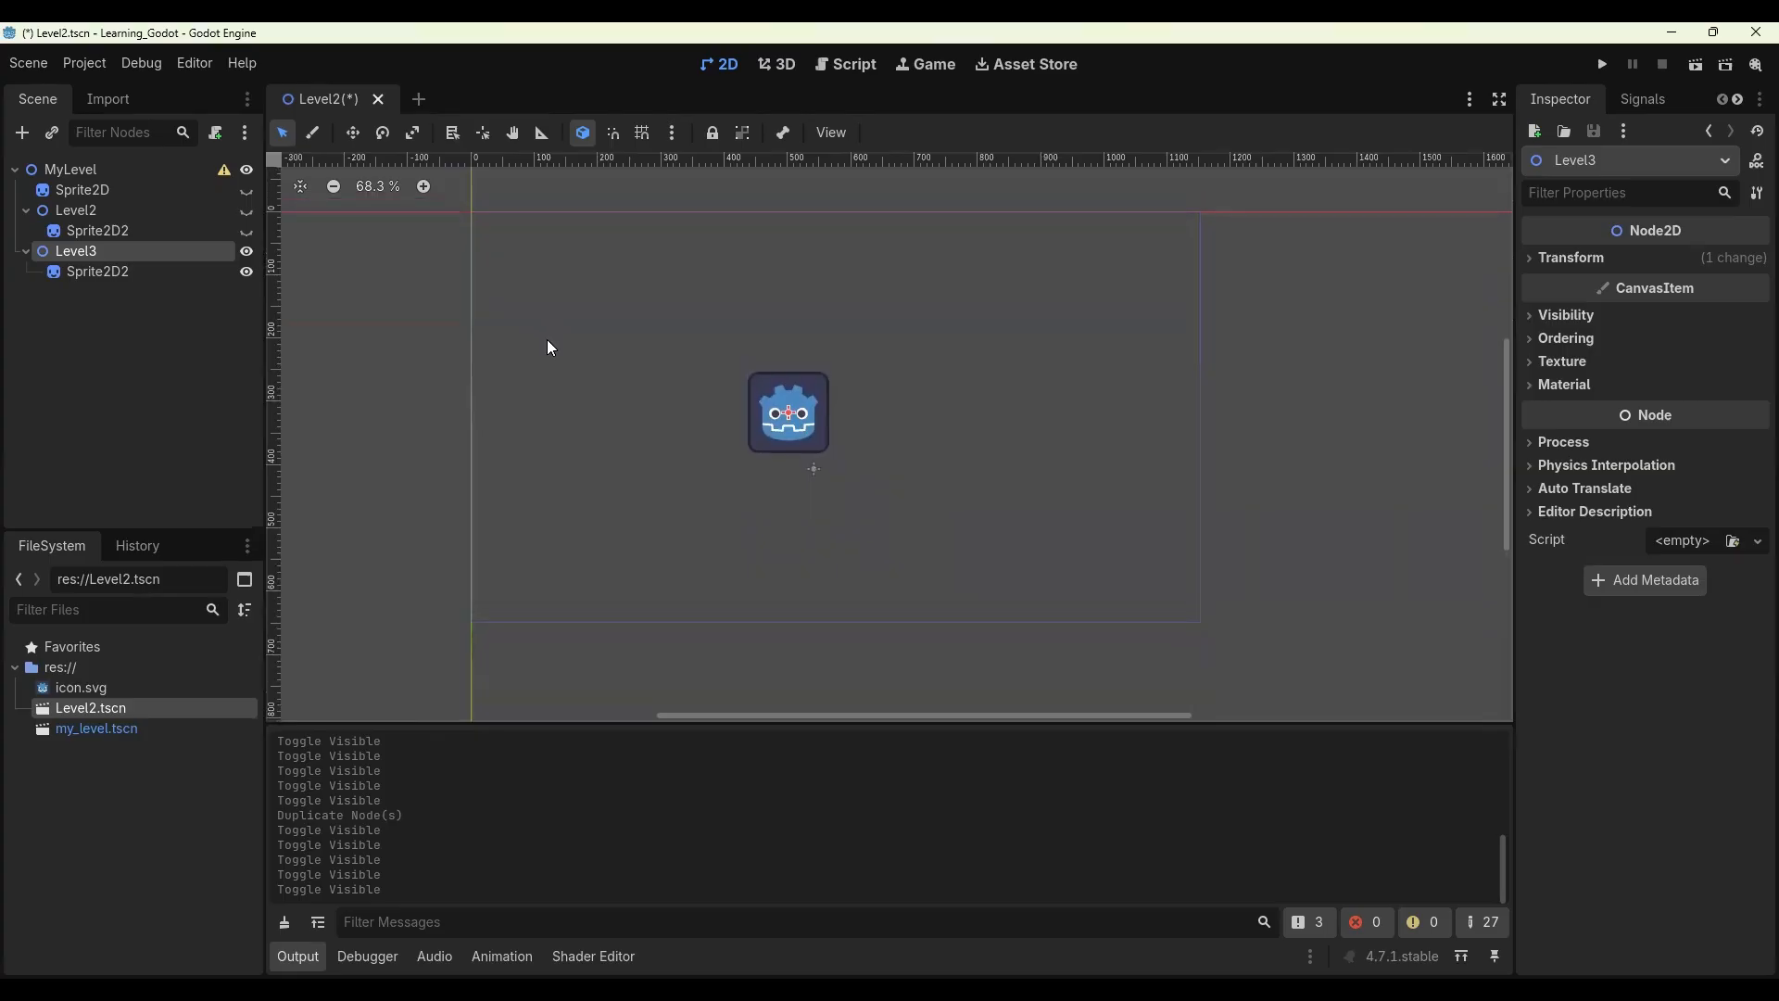
pyautogui.click(515, 292)
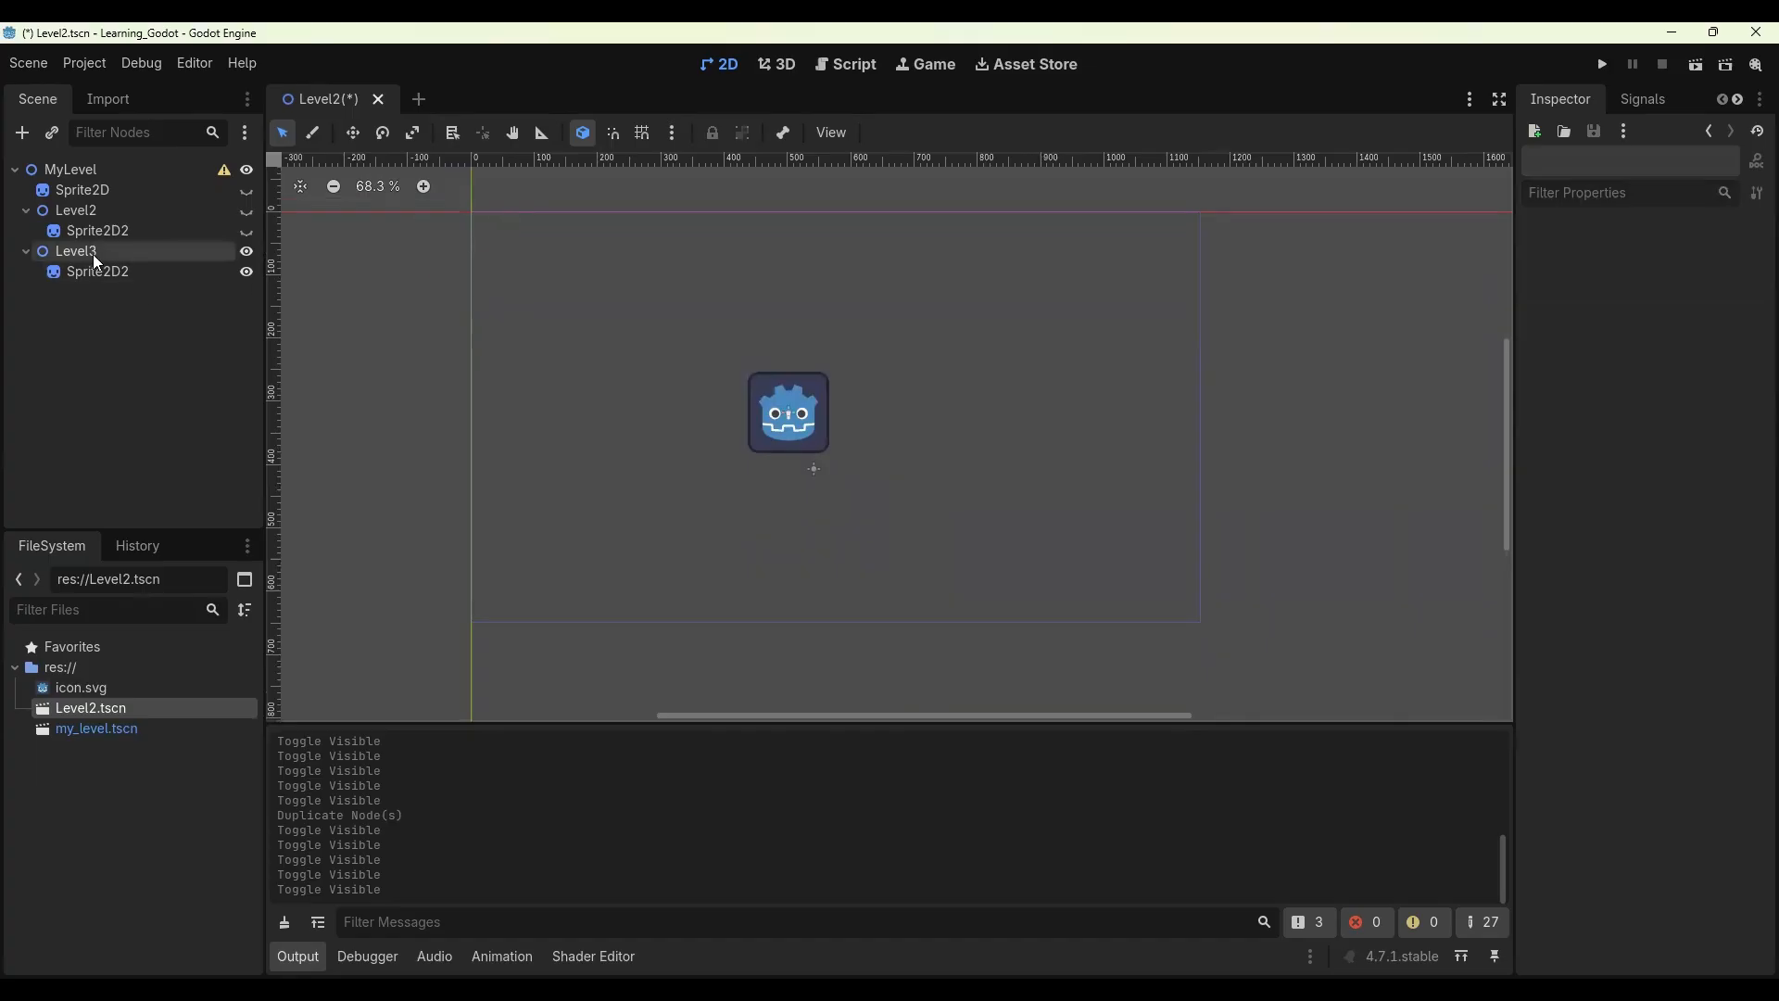
pyautogui.click(82, 210)
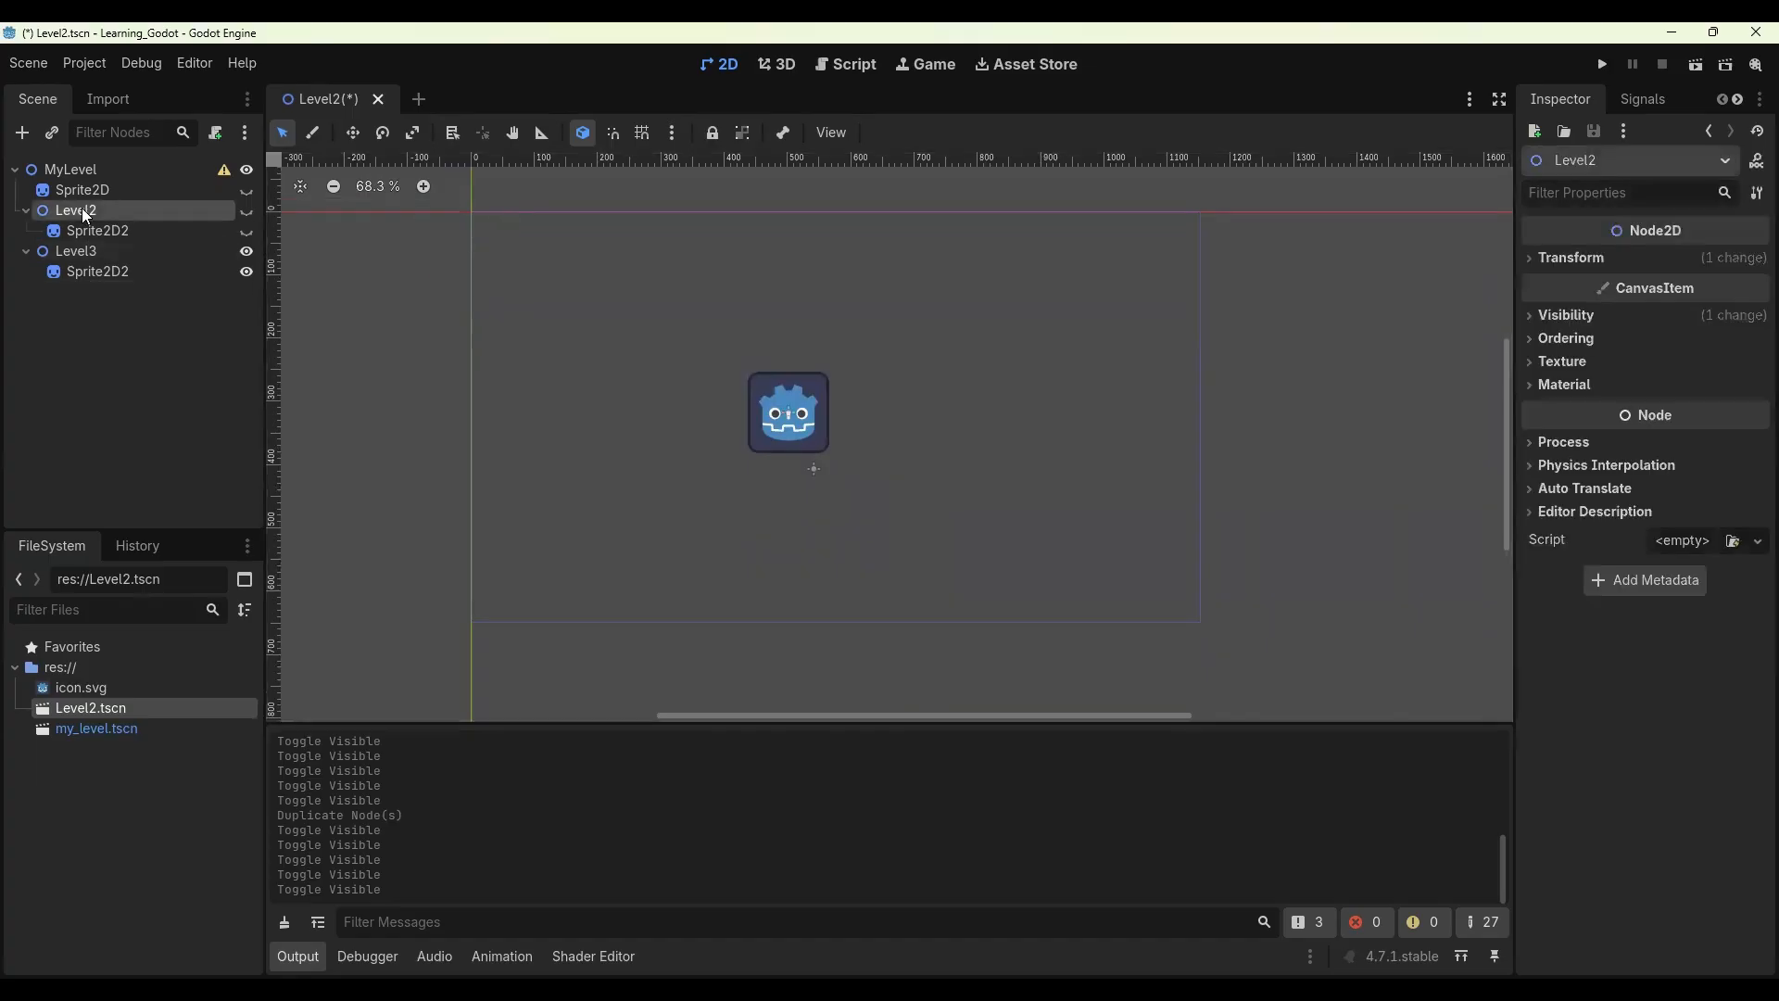
pyautogui.click(498, 212)
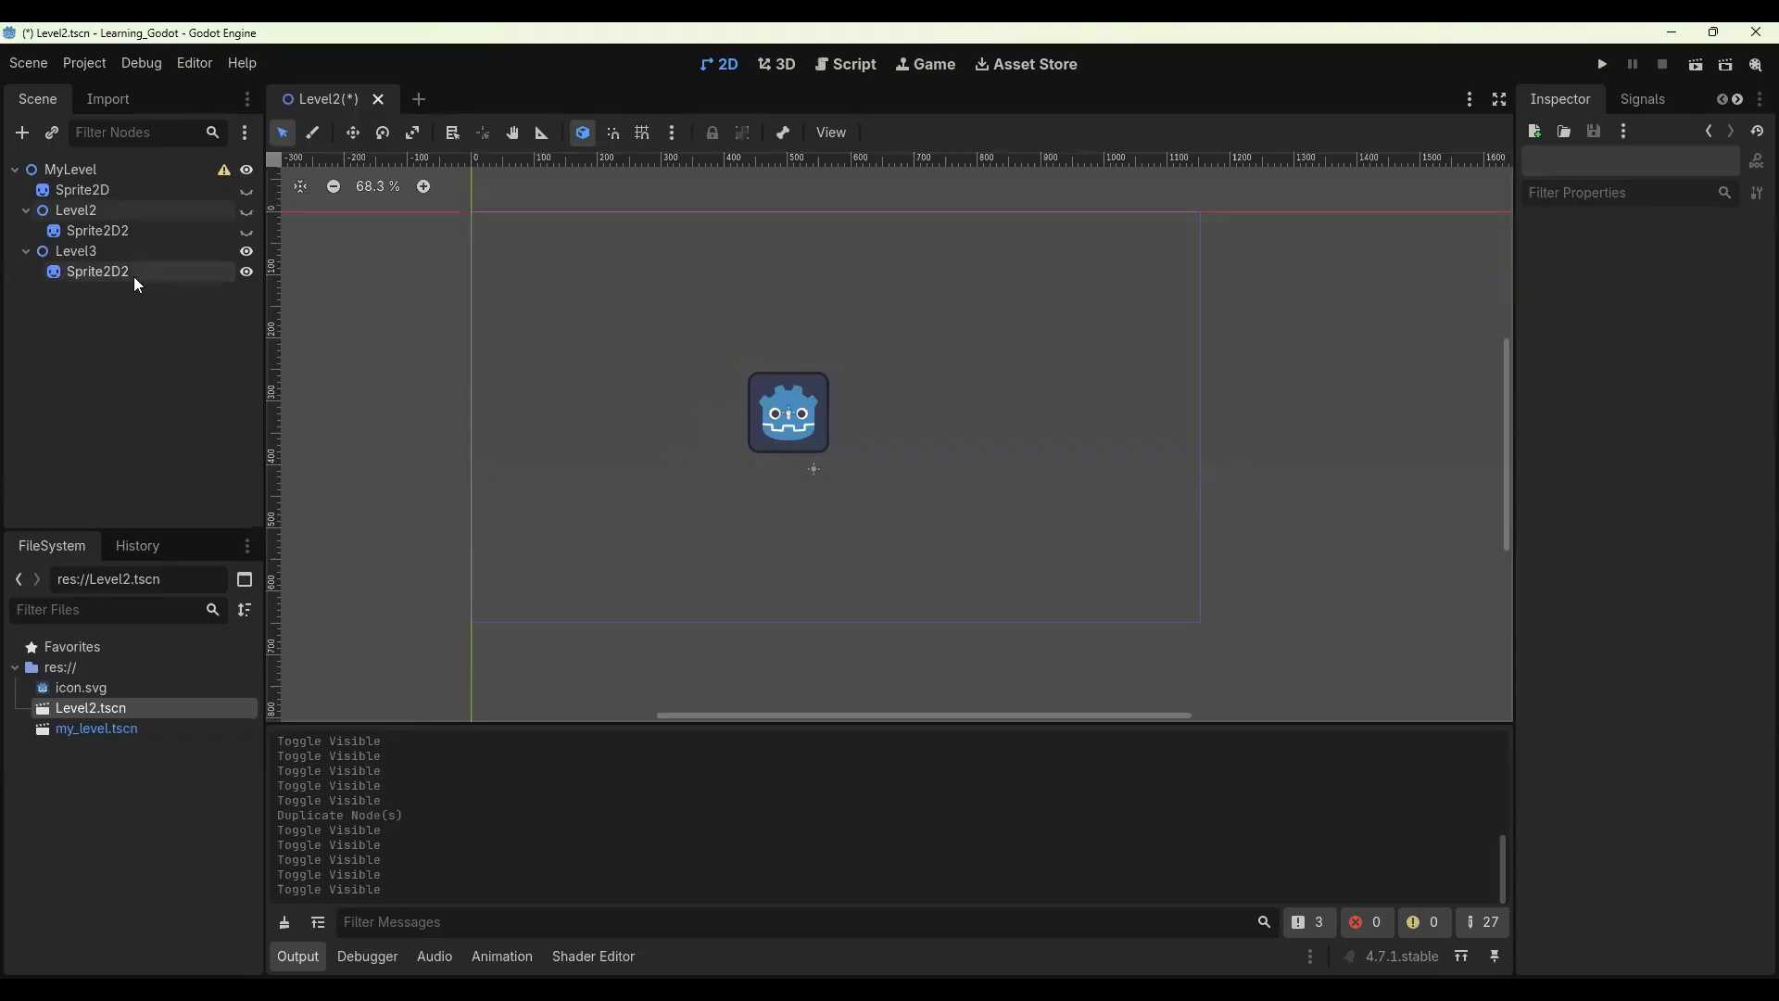
# Delete the Level3 node together with its child sprite
pyautogui.click(84, 252)
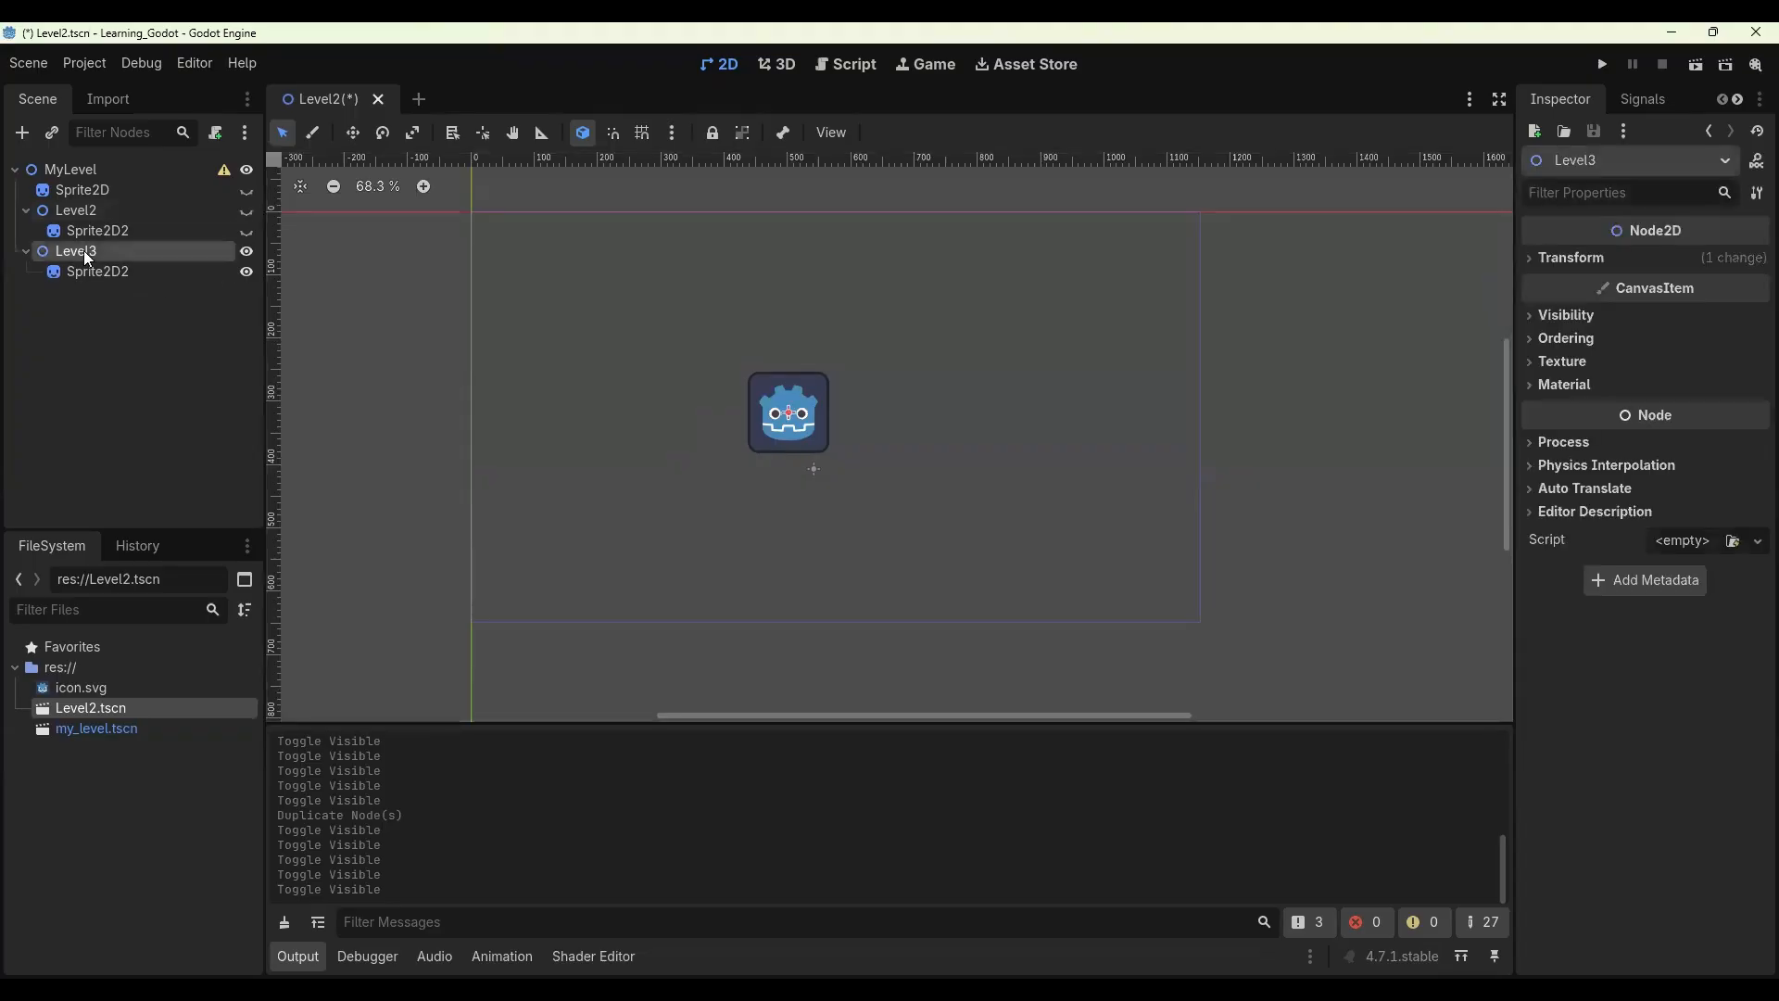
pyautogui.press('Delete')
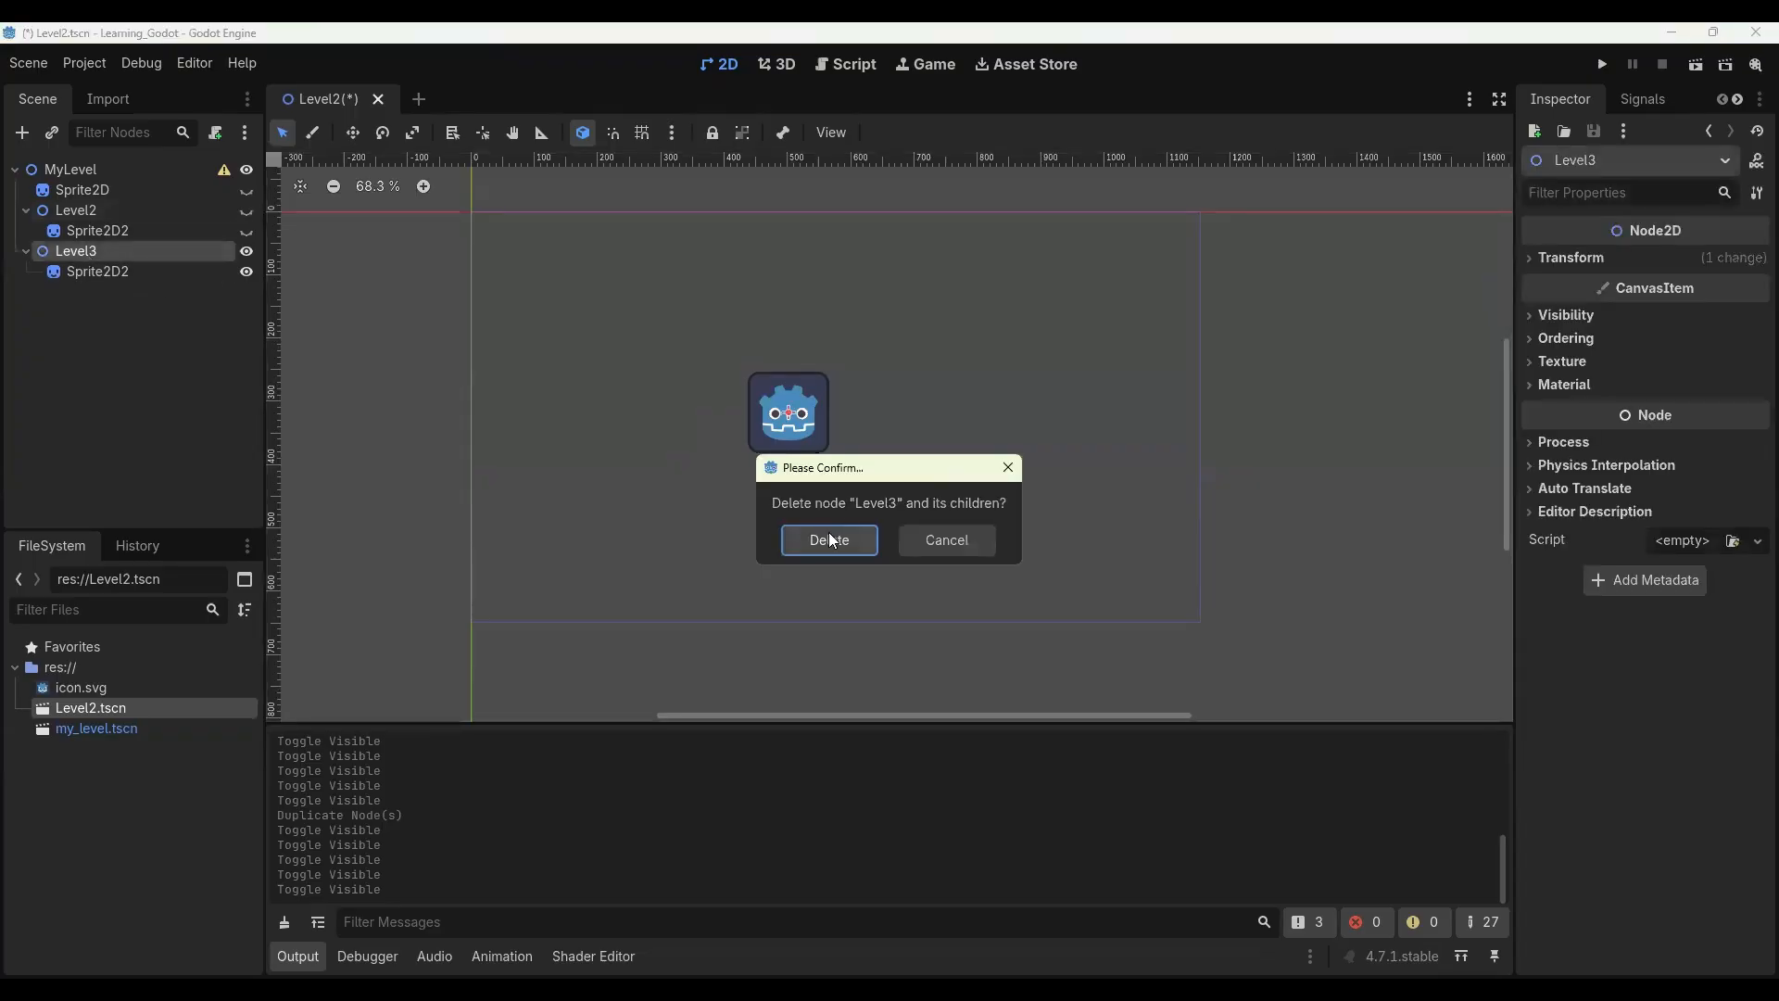
pyautogui.click(830, 540)
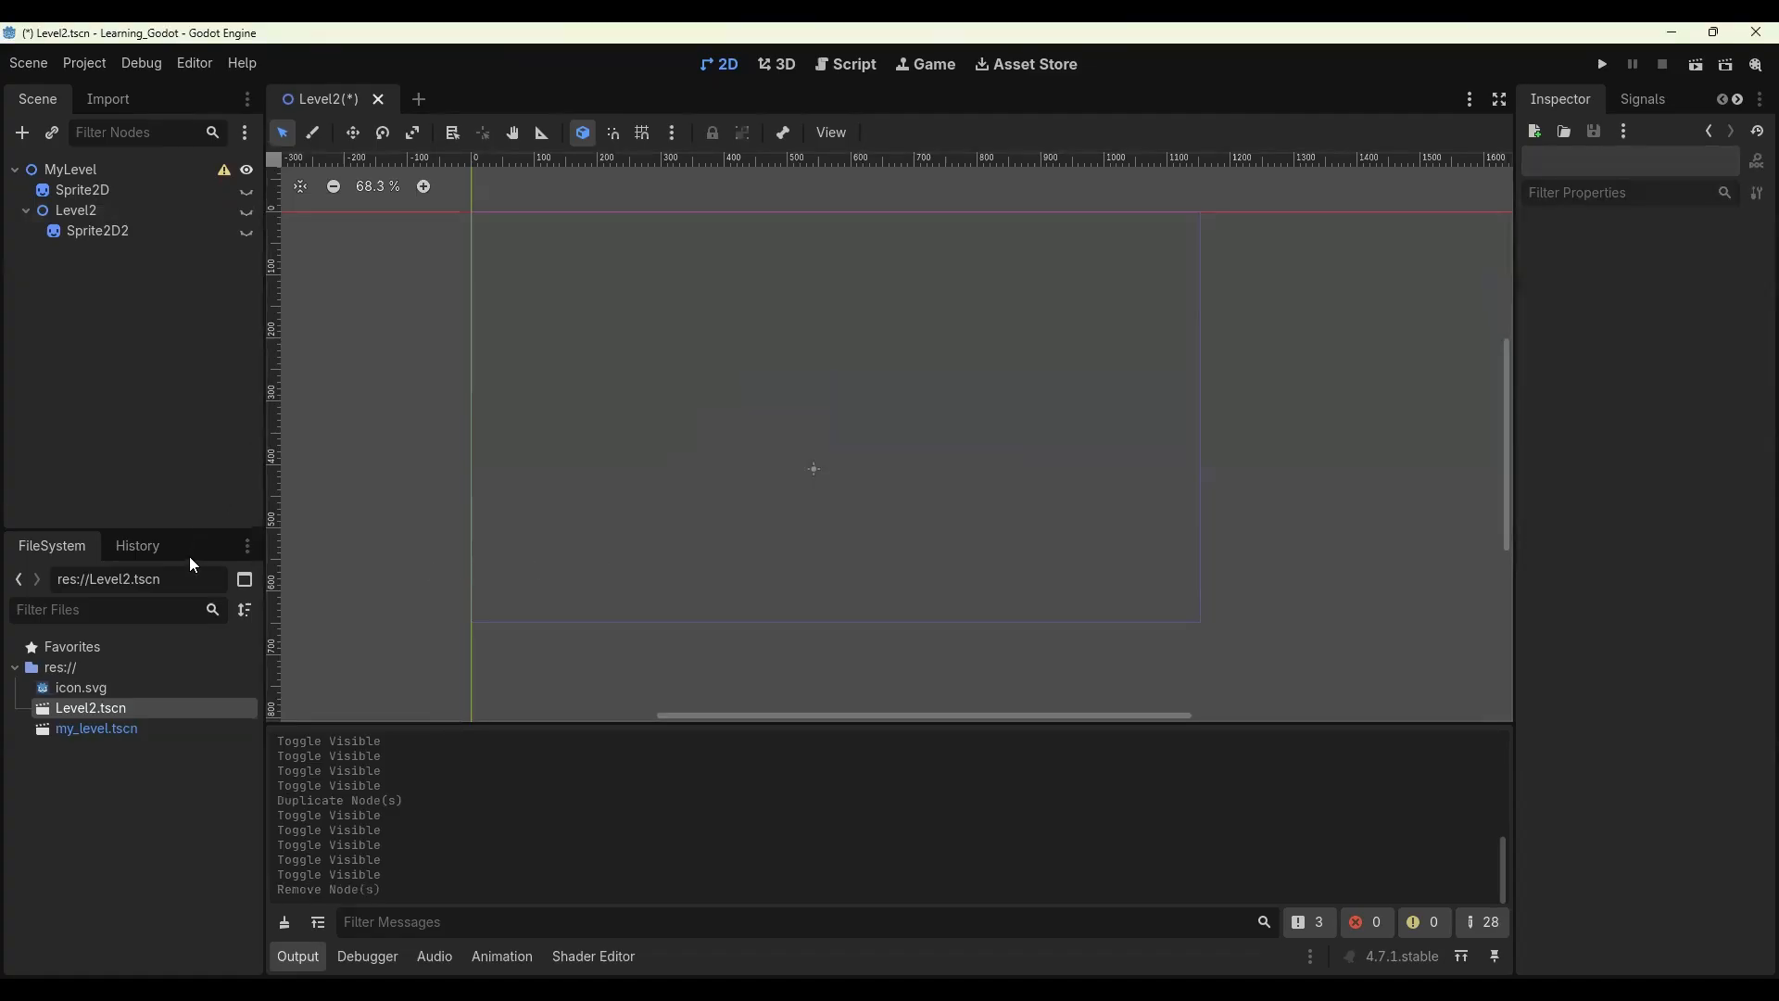
# Open the my_level.tscn scene, and close the Level2 scene with its changes saved
pyautogui.doubleClick(99, 729)
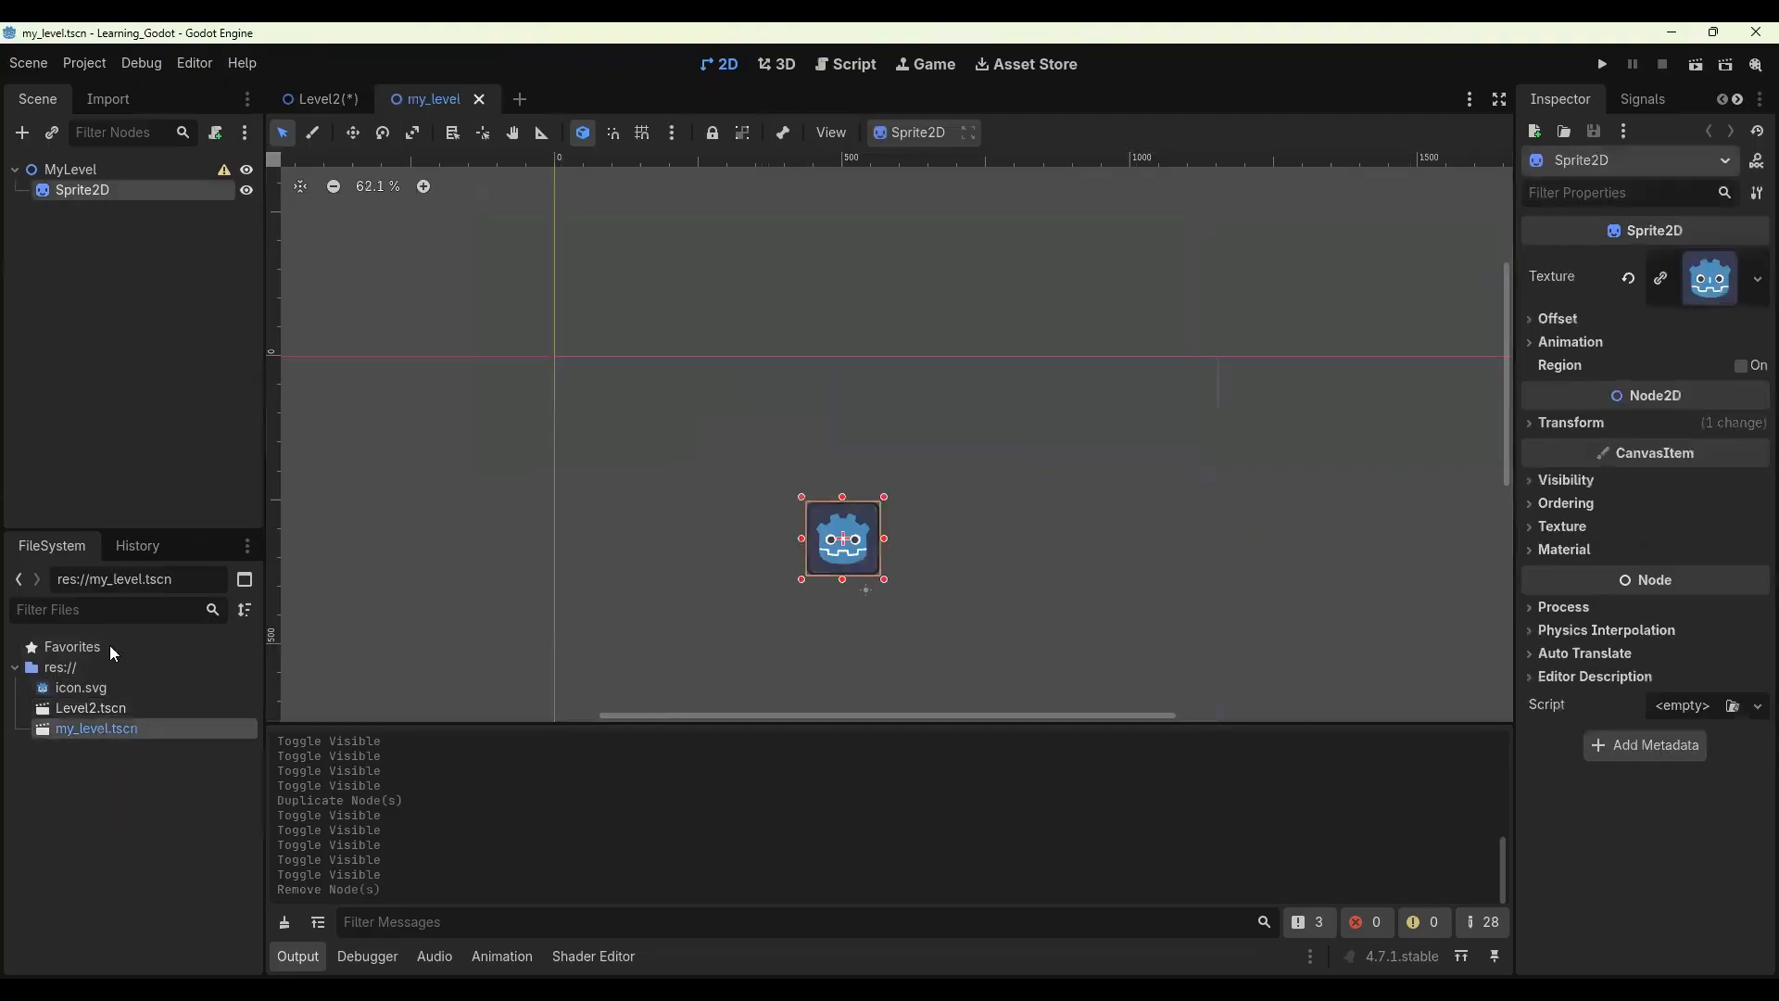
pyautogui.click(342, 102)
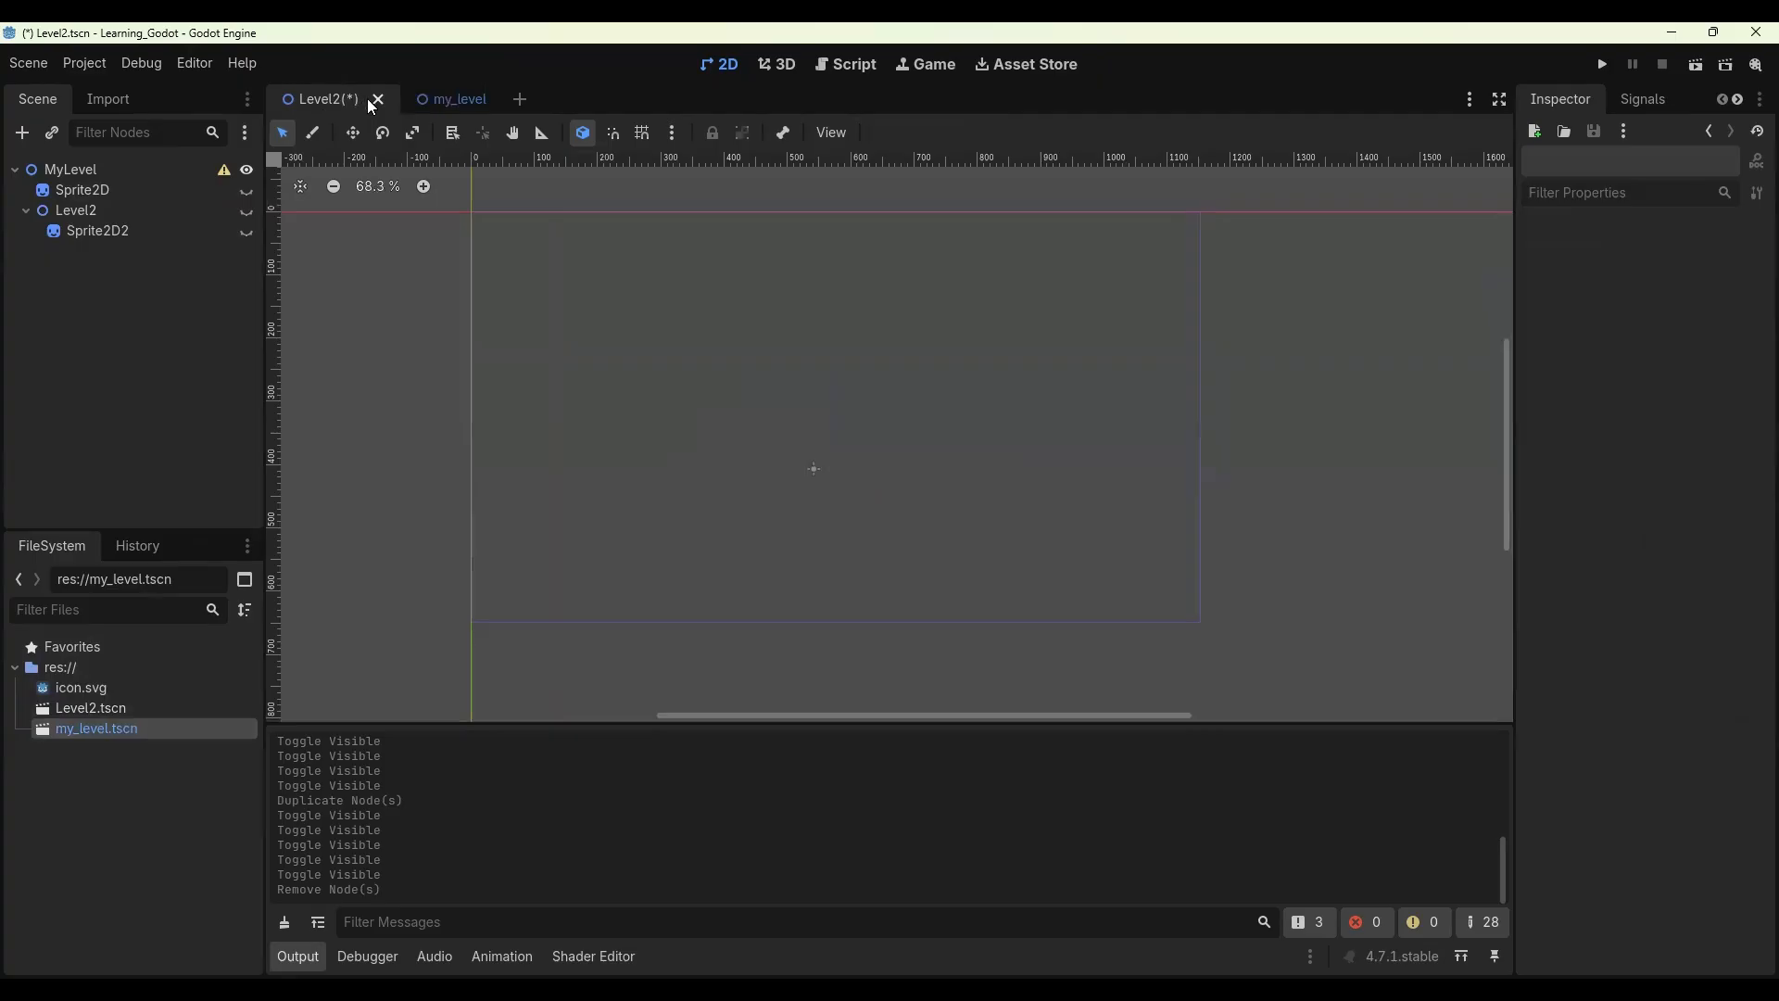
pyautogui.click(375, 100)
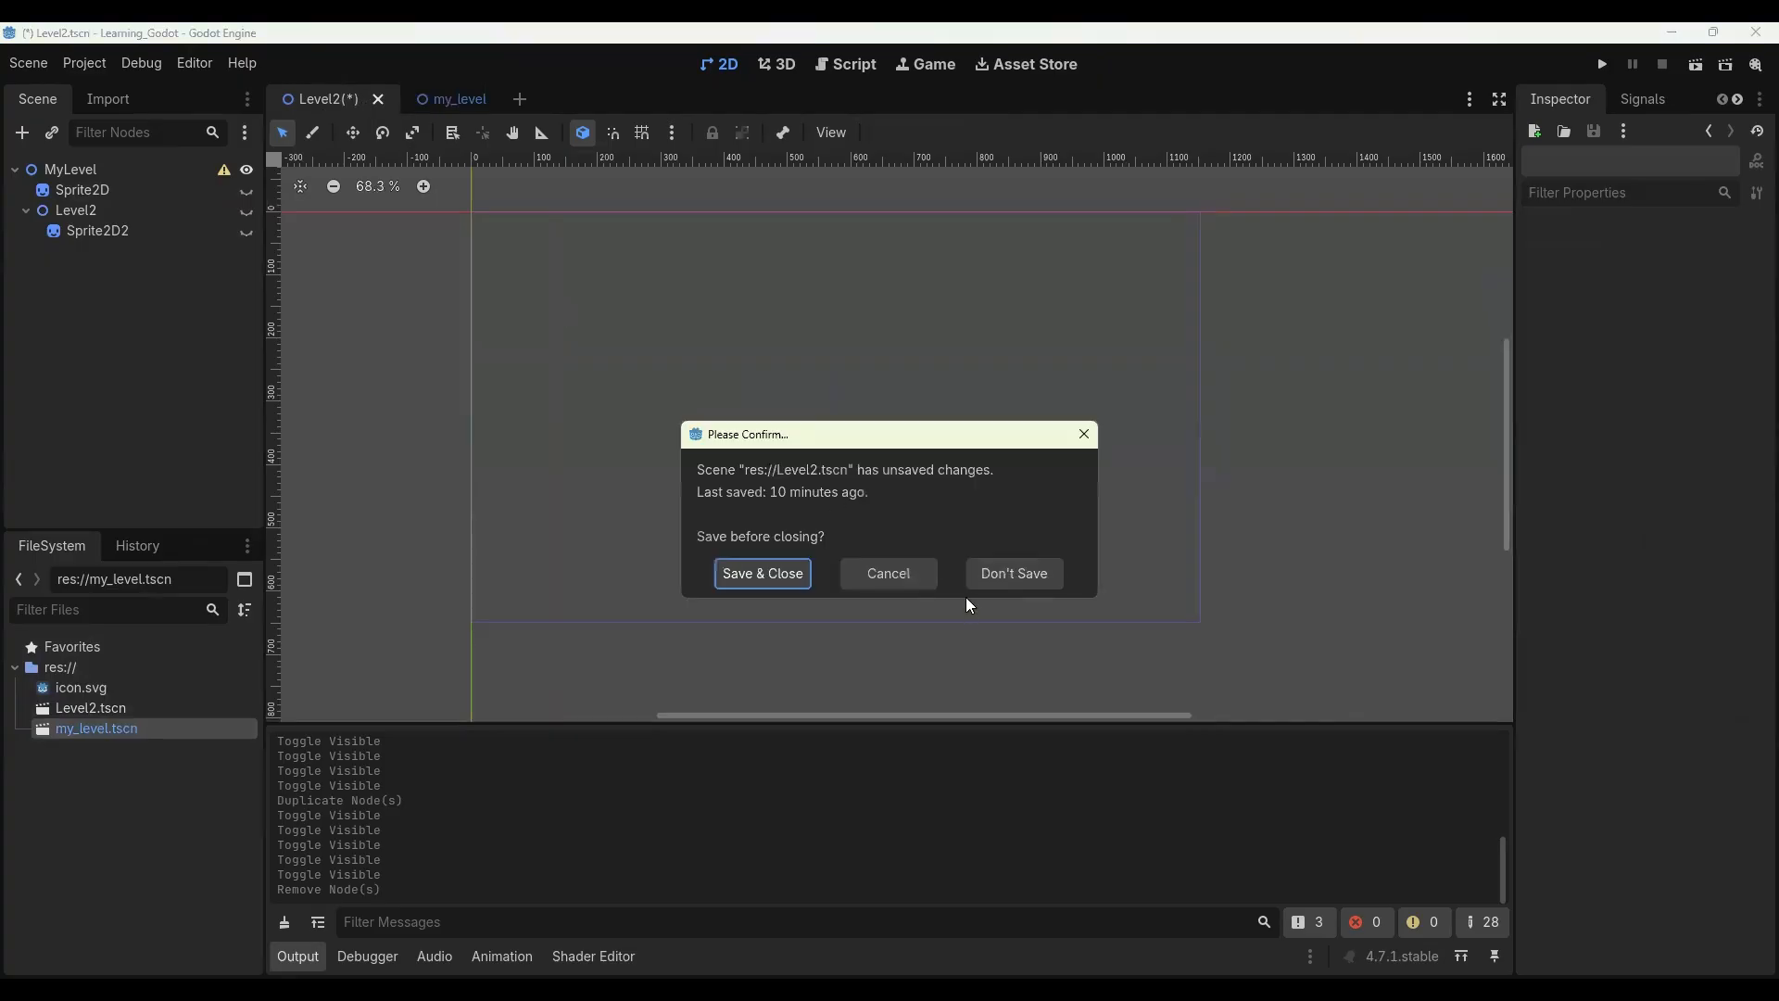
pyautogui.click(765, 575)
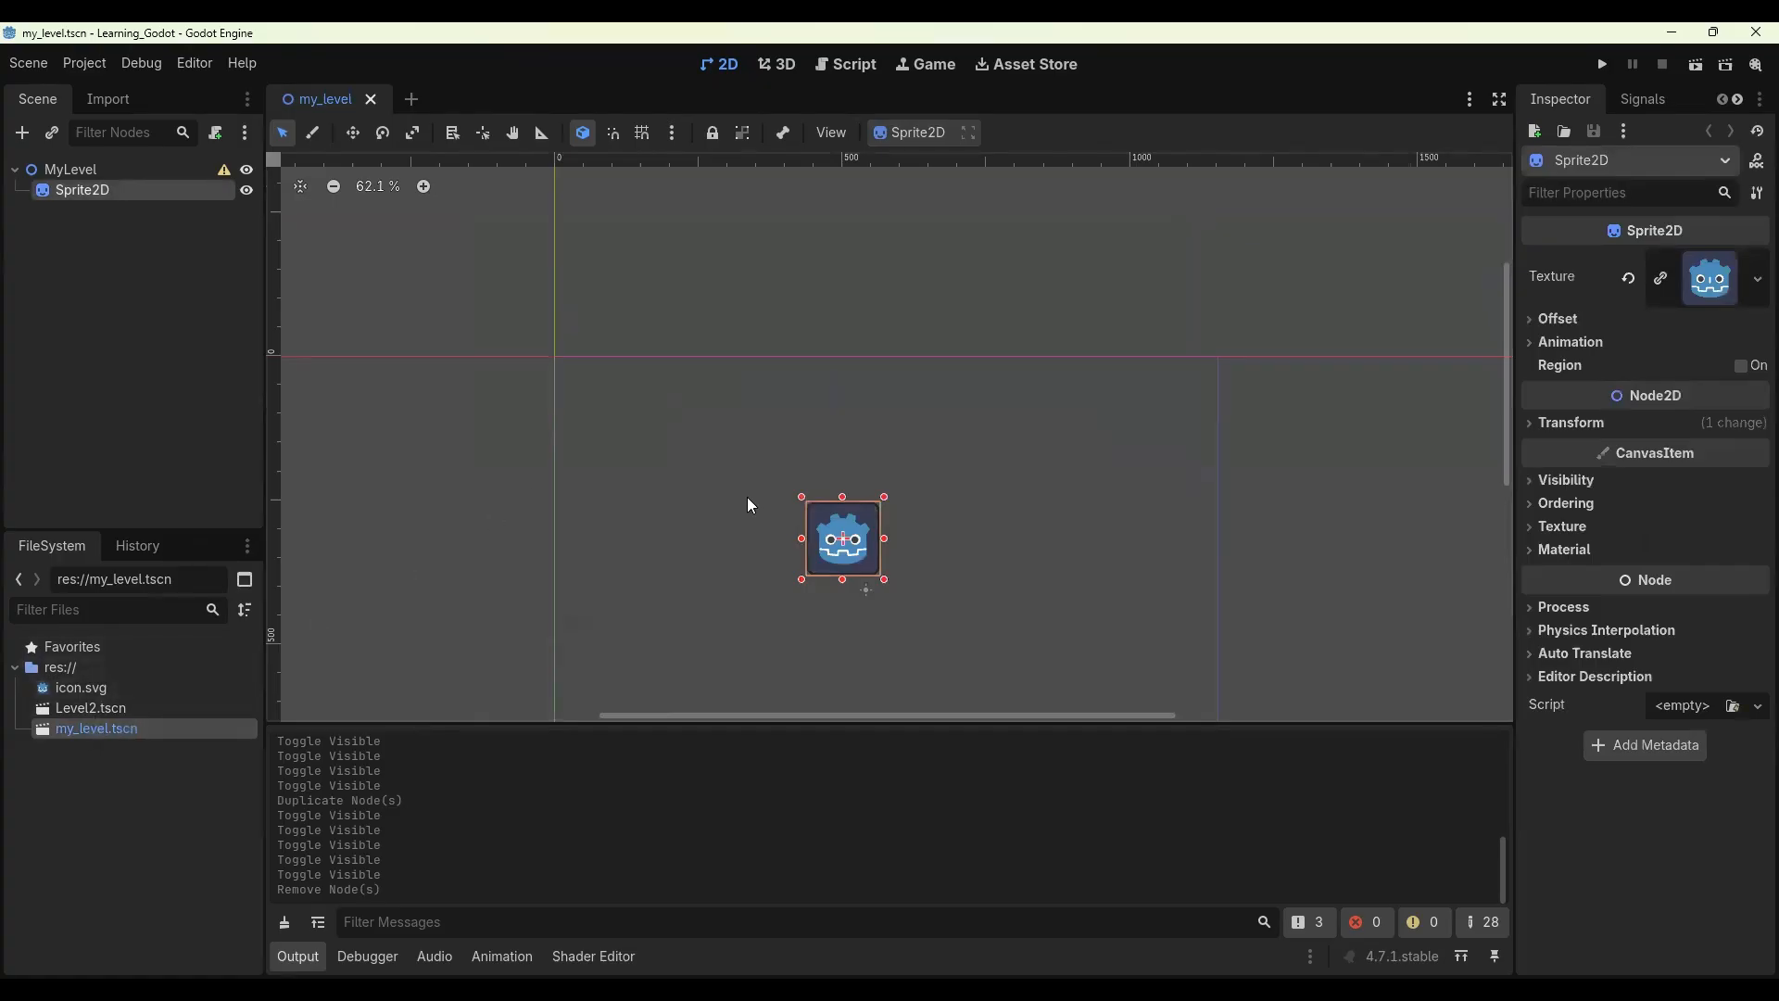
# Select the Sprite2D node in my_level, run the project to preview the scene, and close the game window
pyautogui.moveTo(639, 486); pyautogui.dragTo(641, 362, button='middle')
pyautogui.scroll(1, 634, 352)
pyautogui.click(575, 213)
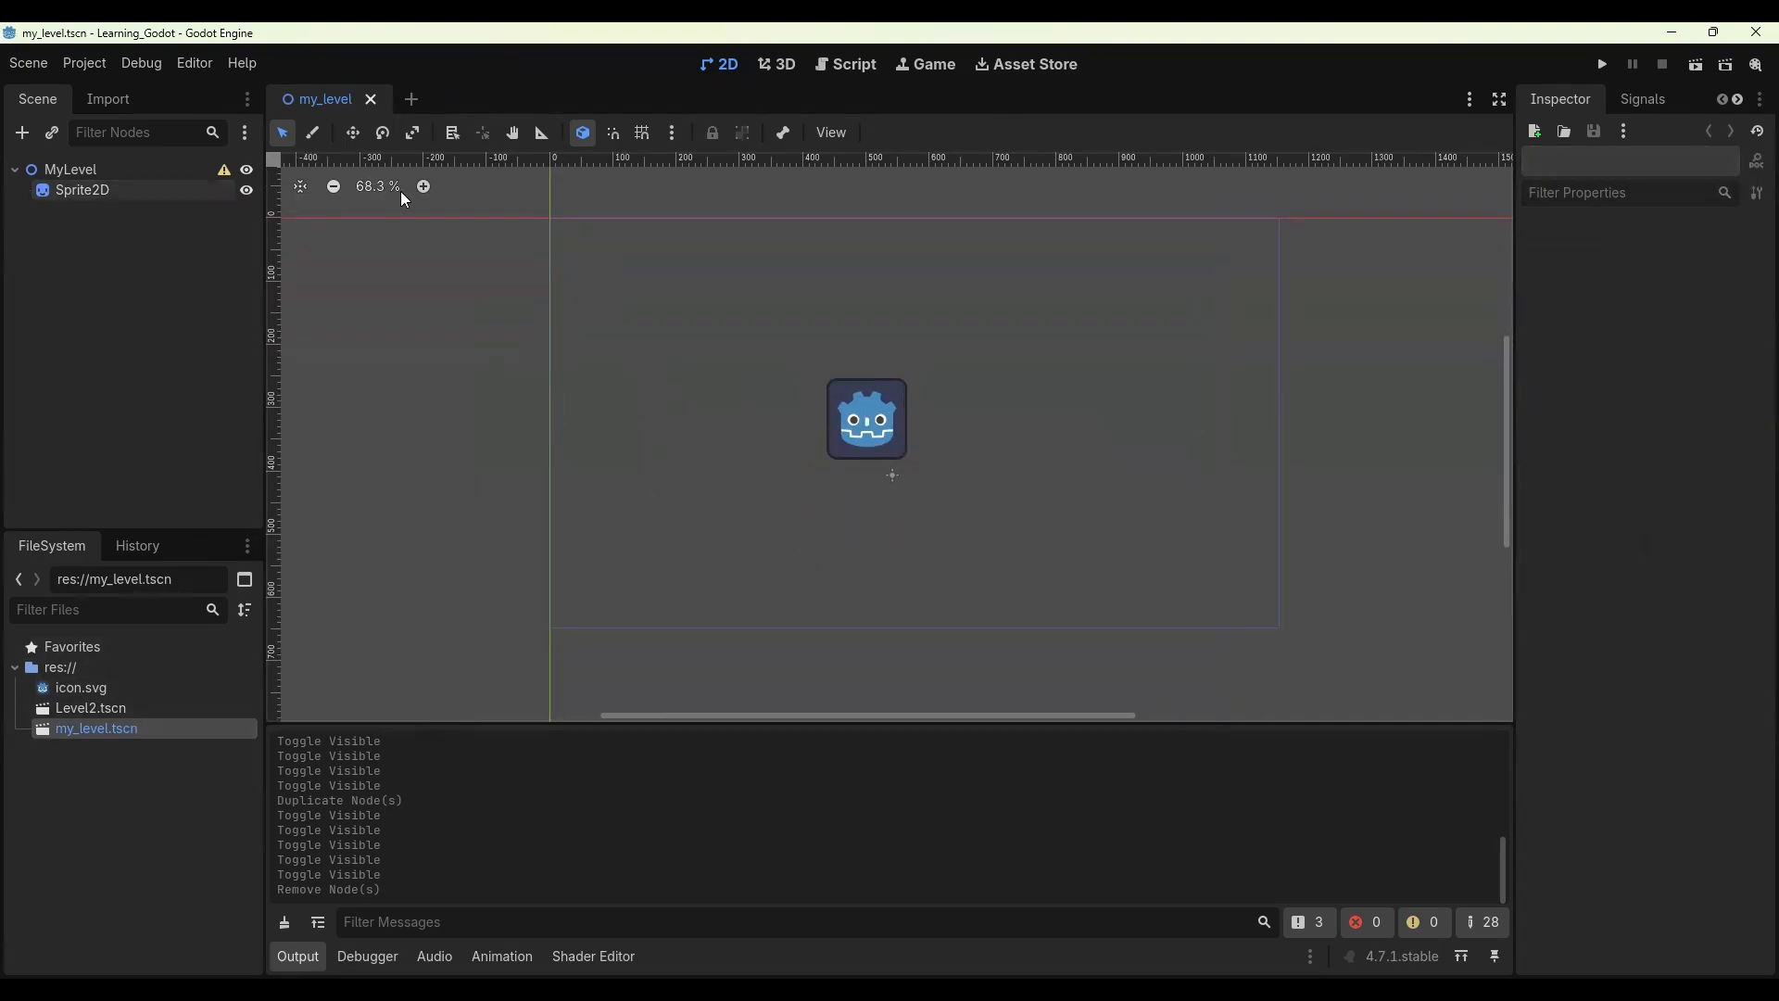
pyautogui.moveTo(465, 194); pyautogui.dragTo(1341, 678)
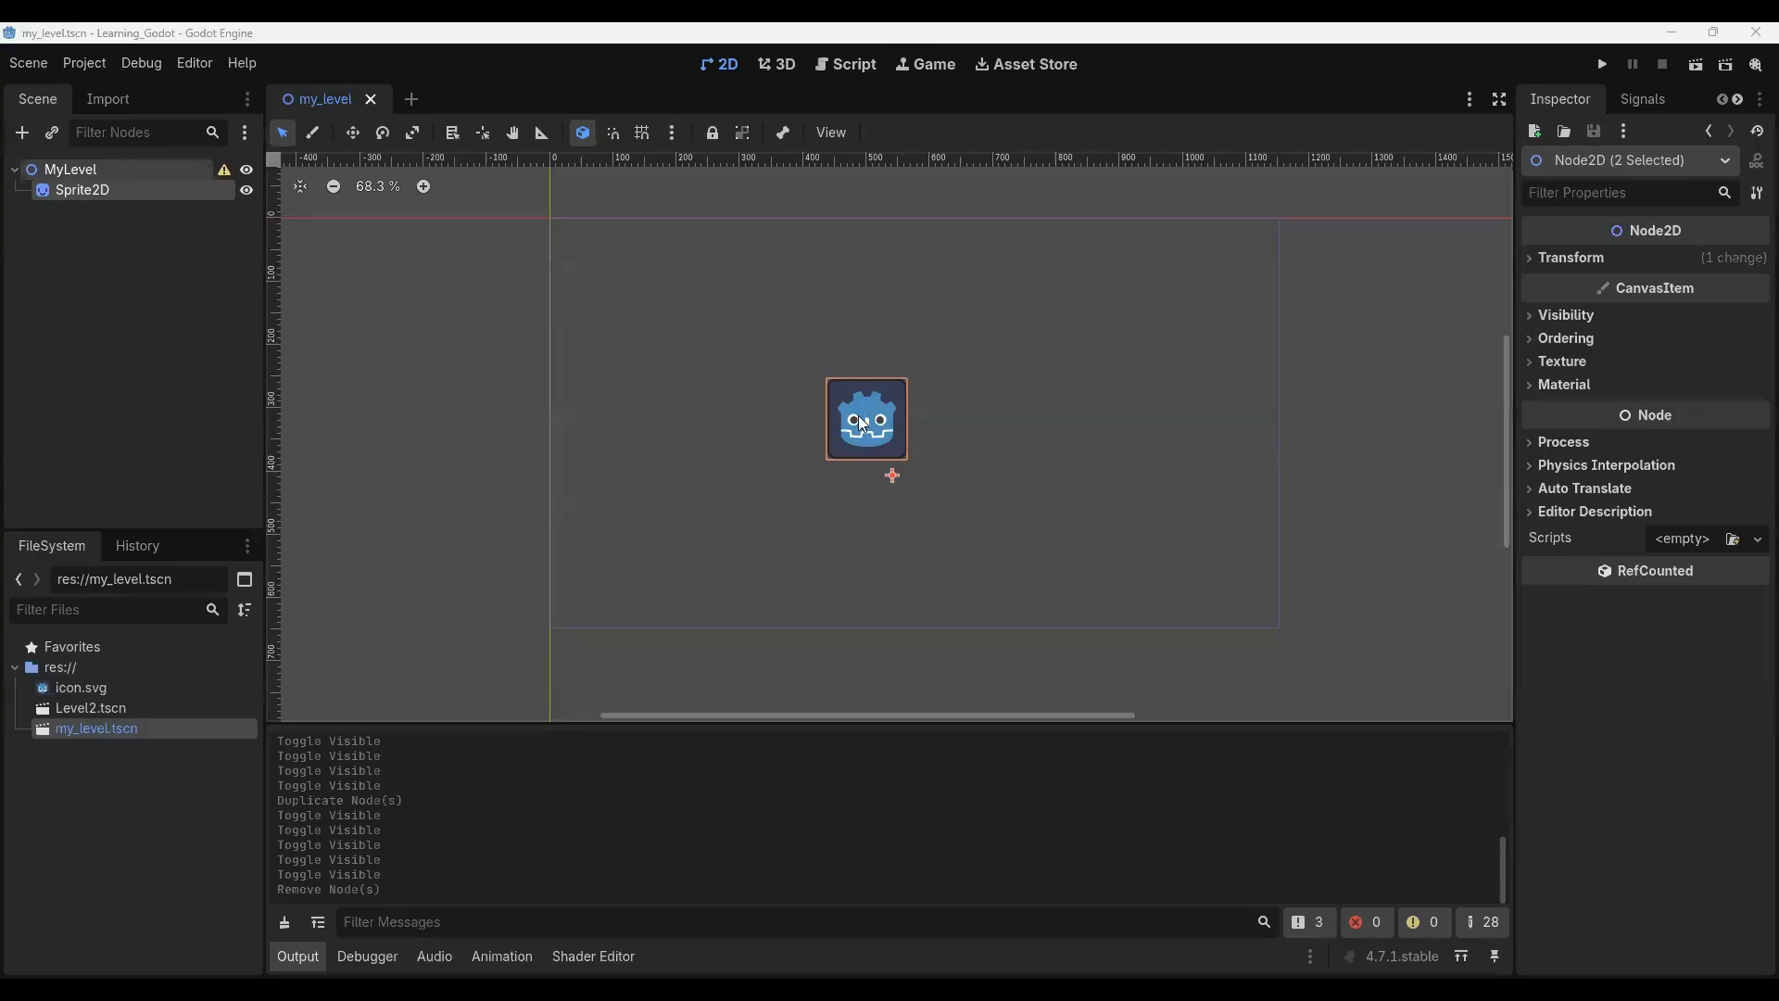
pyautogui.click(81, 192)
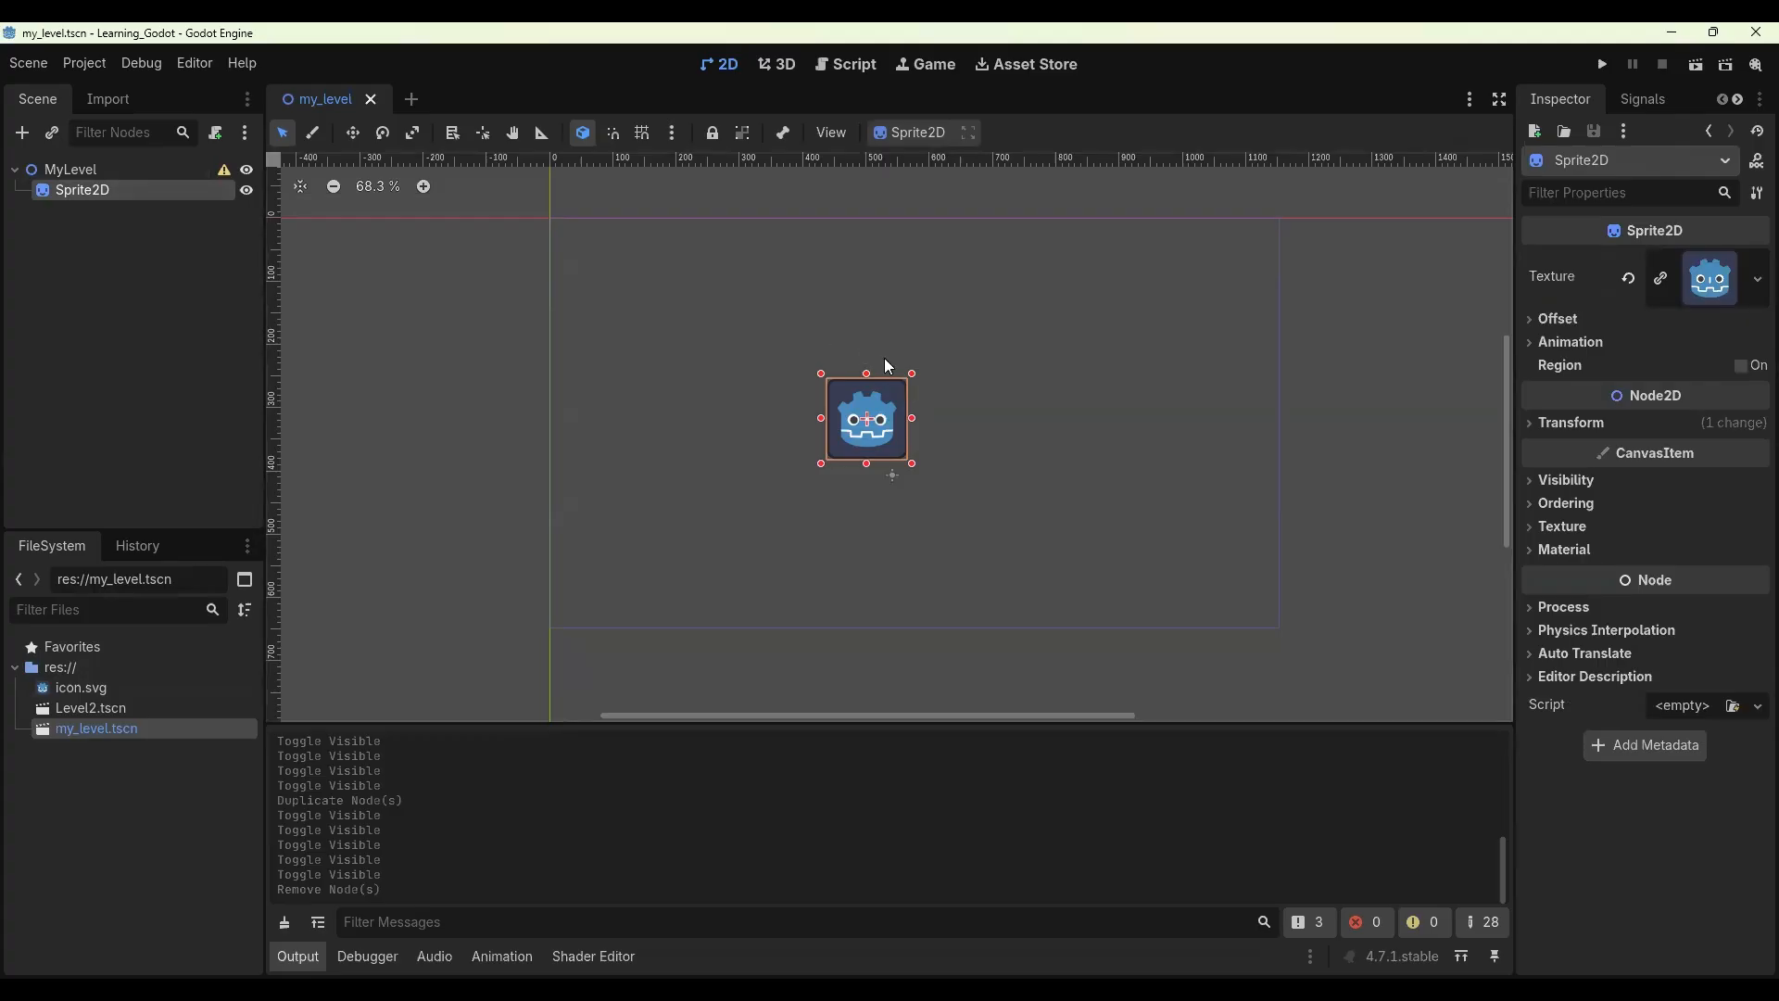
pyautogui.click(1604, 65)
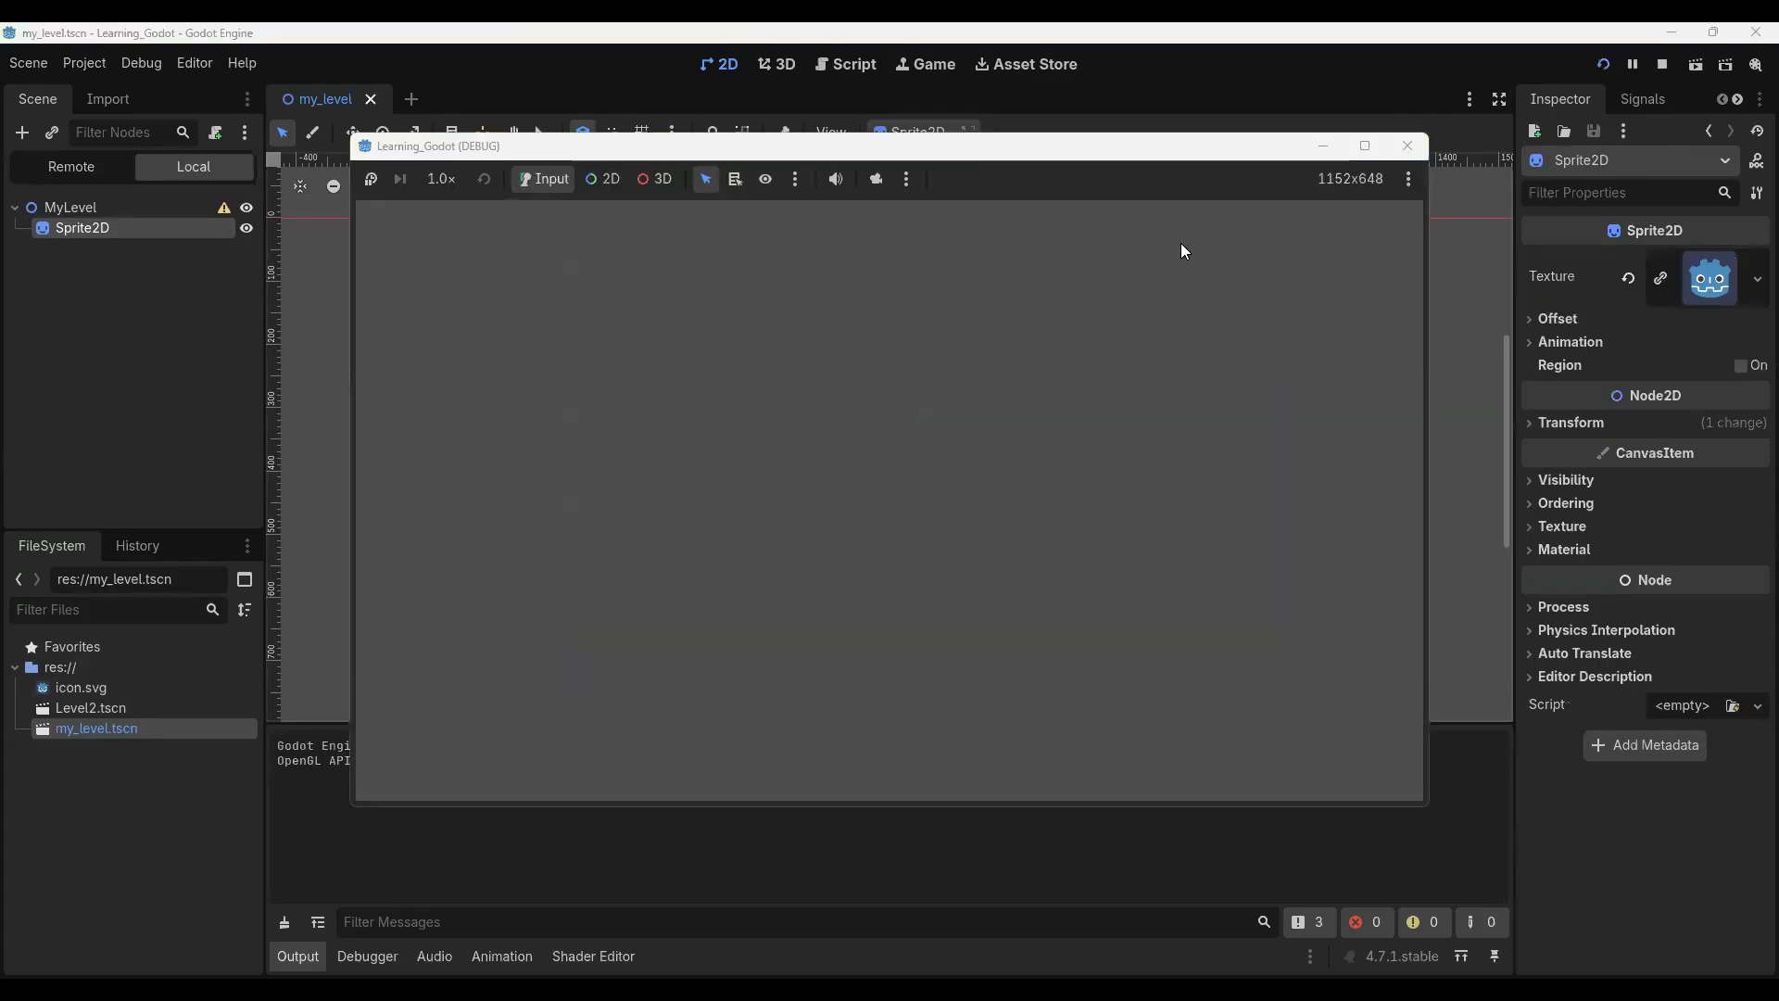
pyautogui.click(1406, 149)
# Test-run the project with the sprite on the viewport frame's upper-right corner, and move the sprite back to about (-2, -20)
pyautogui.moveTo(880, 422); pyautogui.dragTo(1315, 219)
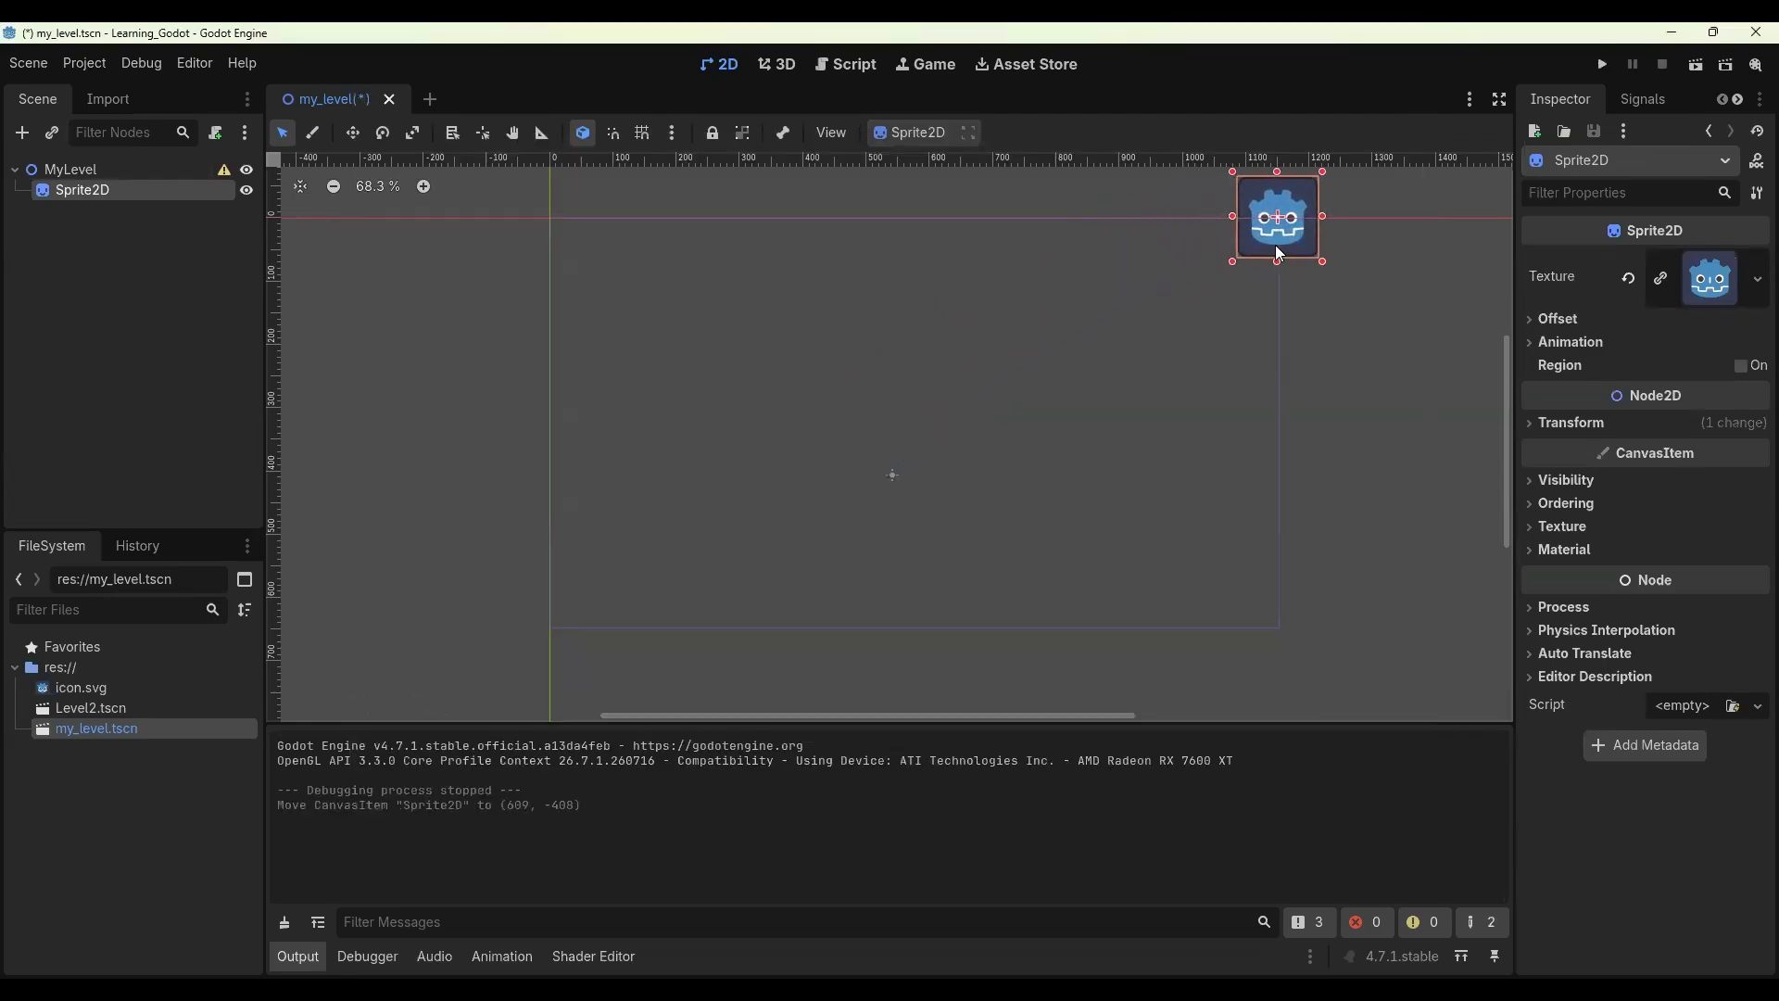
pyautogui.click(1600, 65)
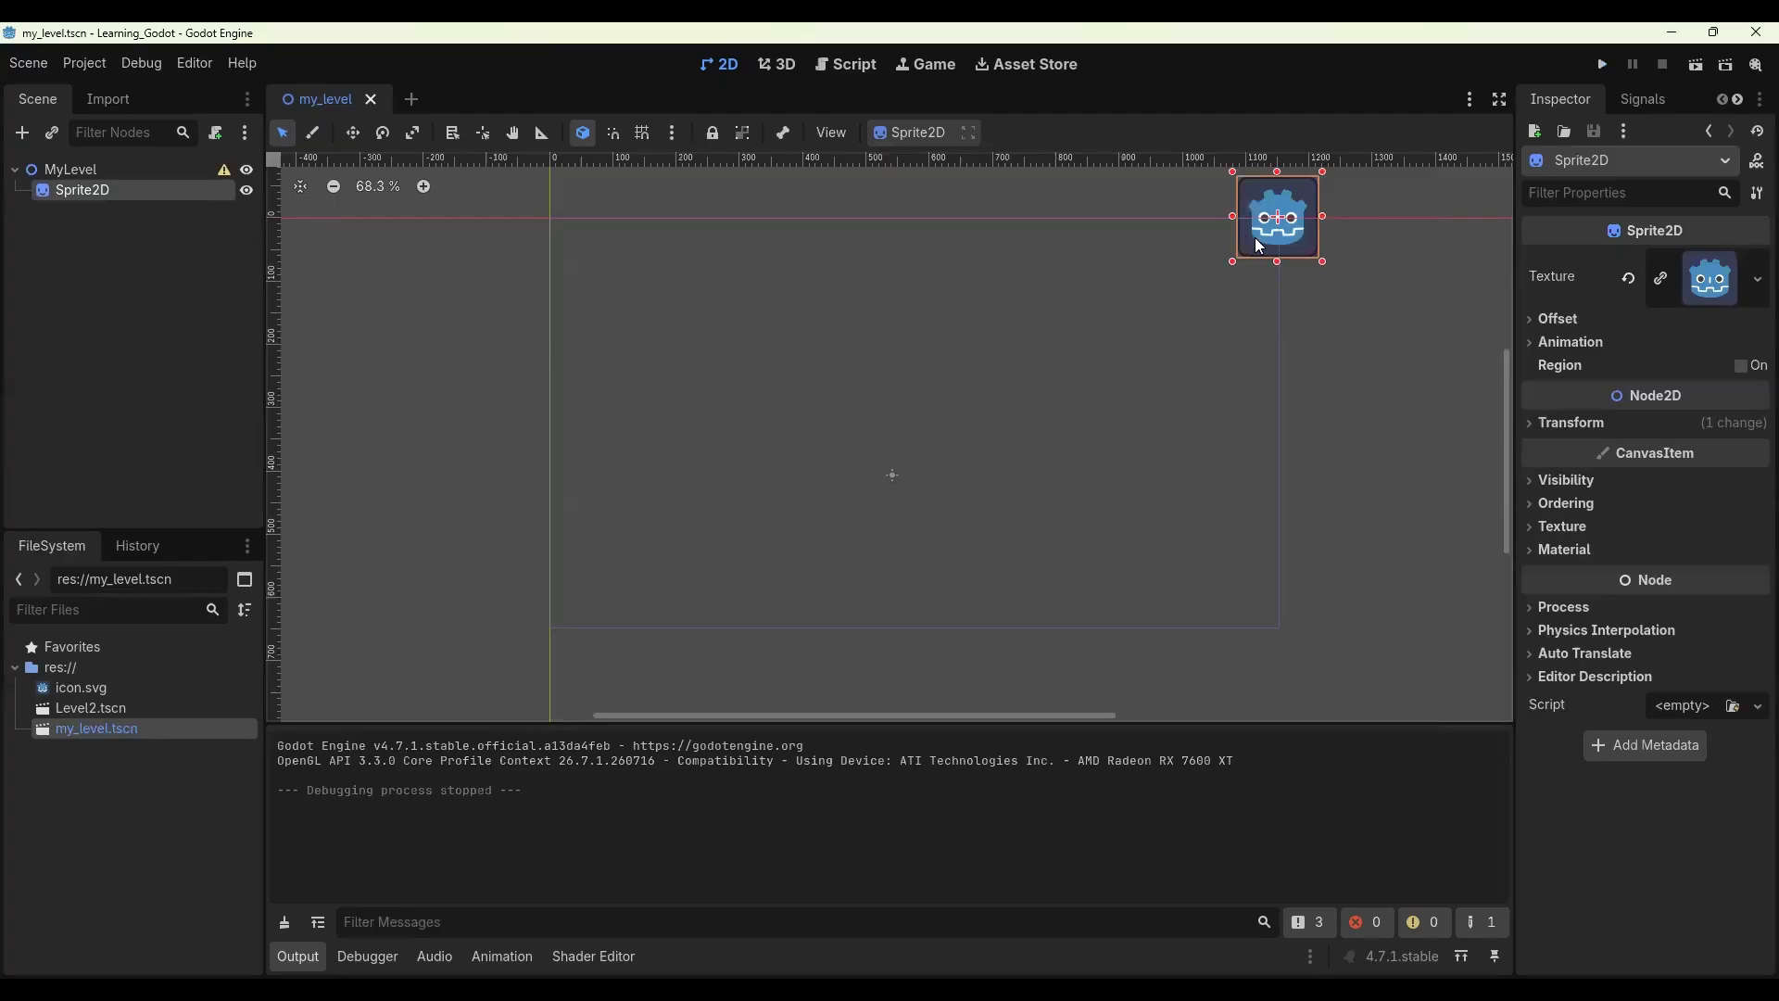
pyautogui.moveTo(1255, 238); pyautogui.dragTo(869, 483)
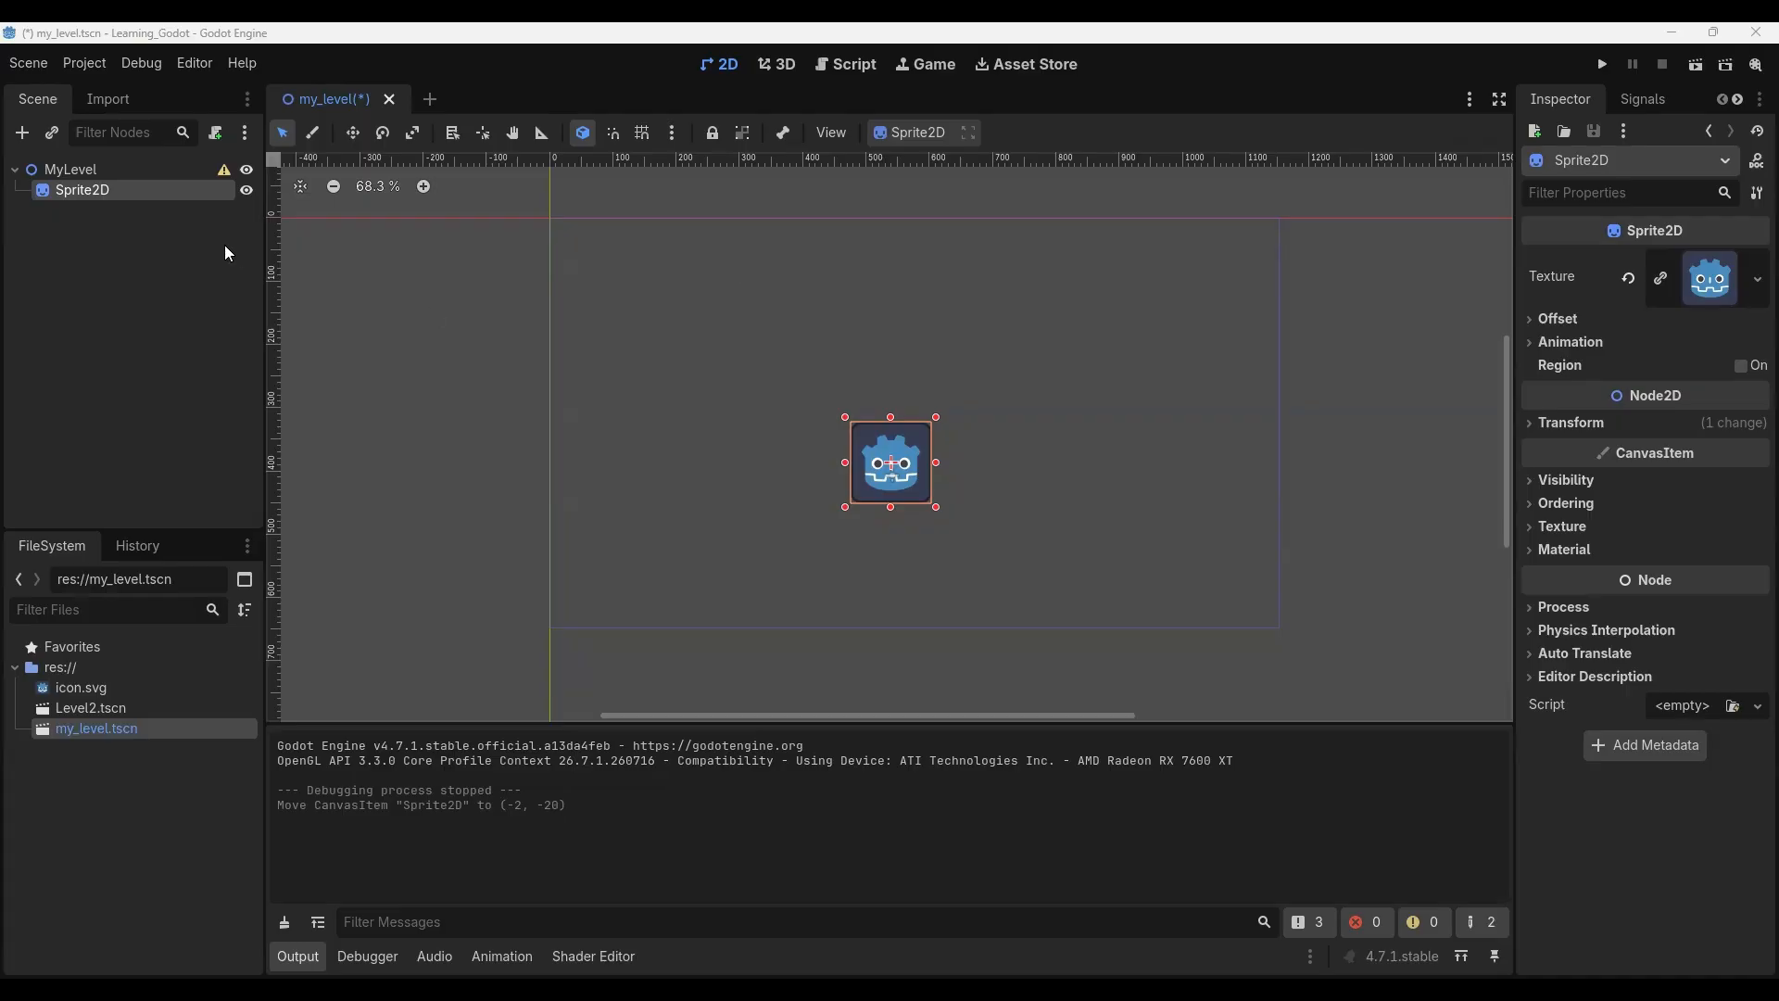
# Set the viewport width to 648 in the project's display window settings
pyautogui.click(86, 61)
pyautogui.click(91, 88)
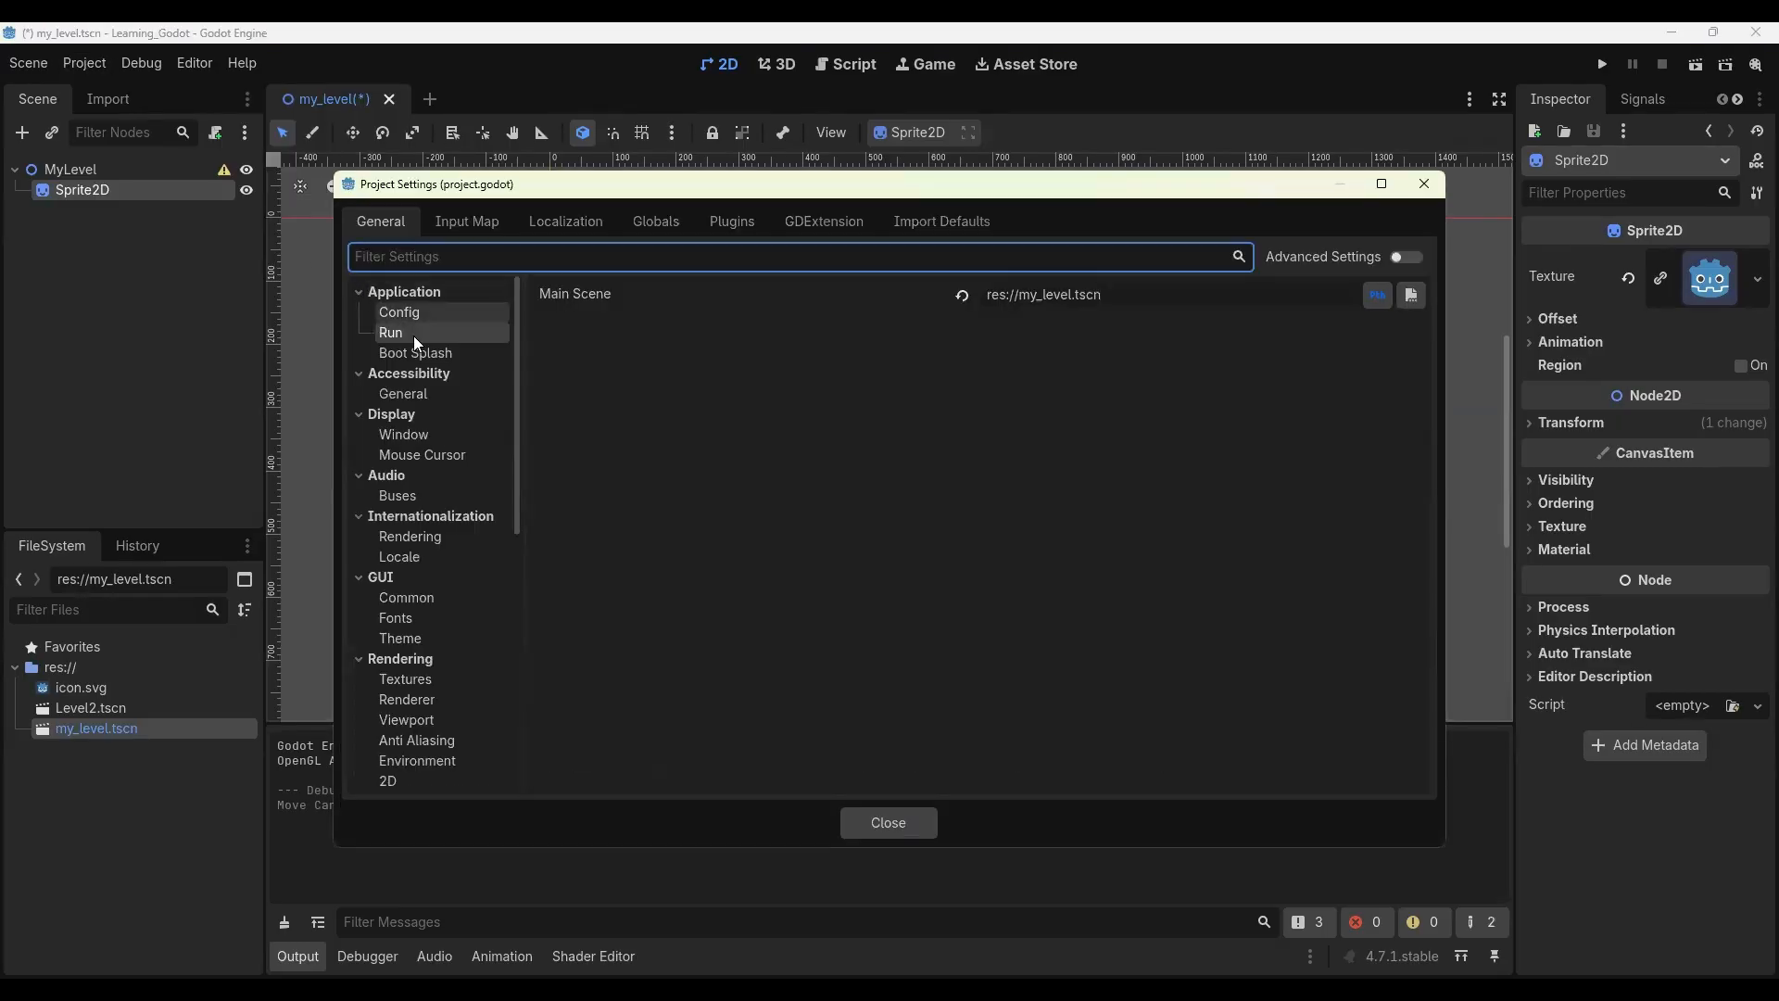
pyautogui.click(408, 441)
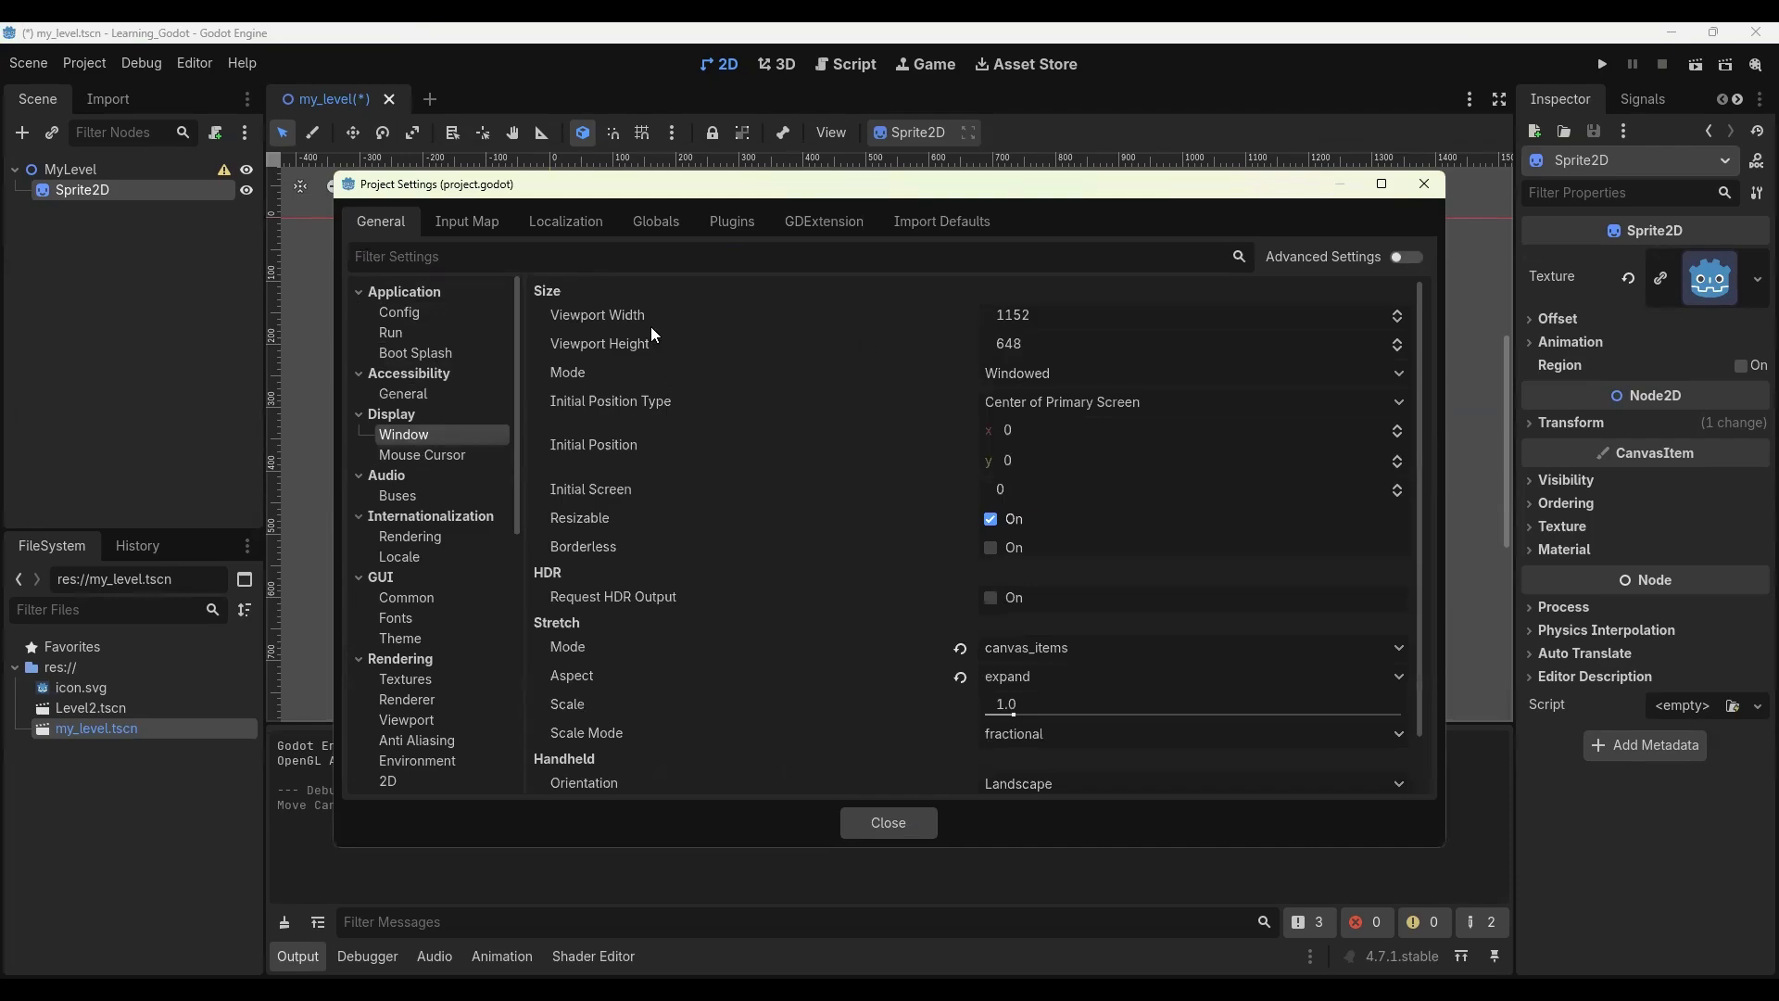
pyautogui.moveTo(657, 326)
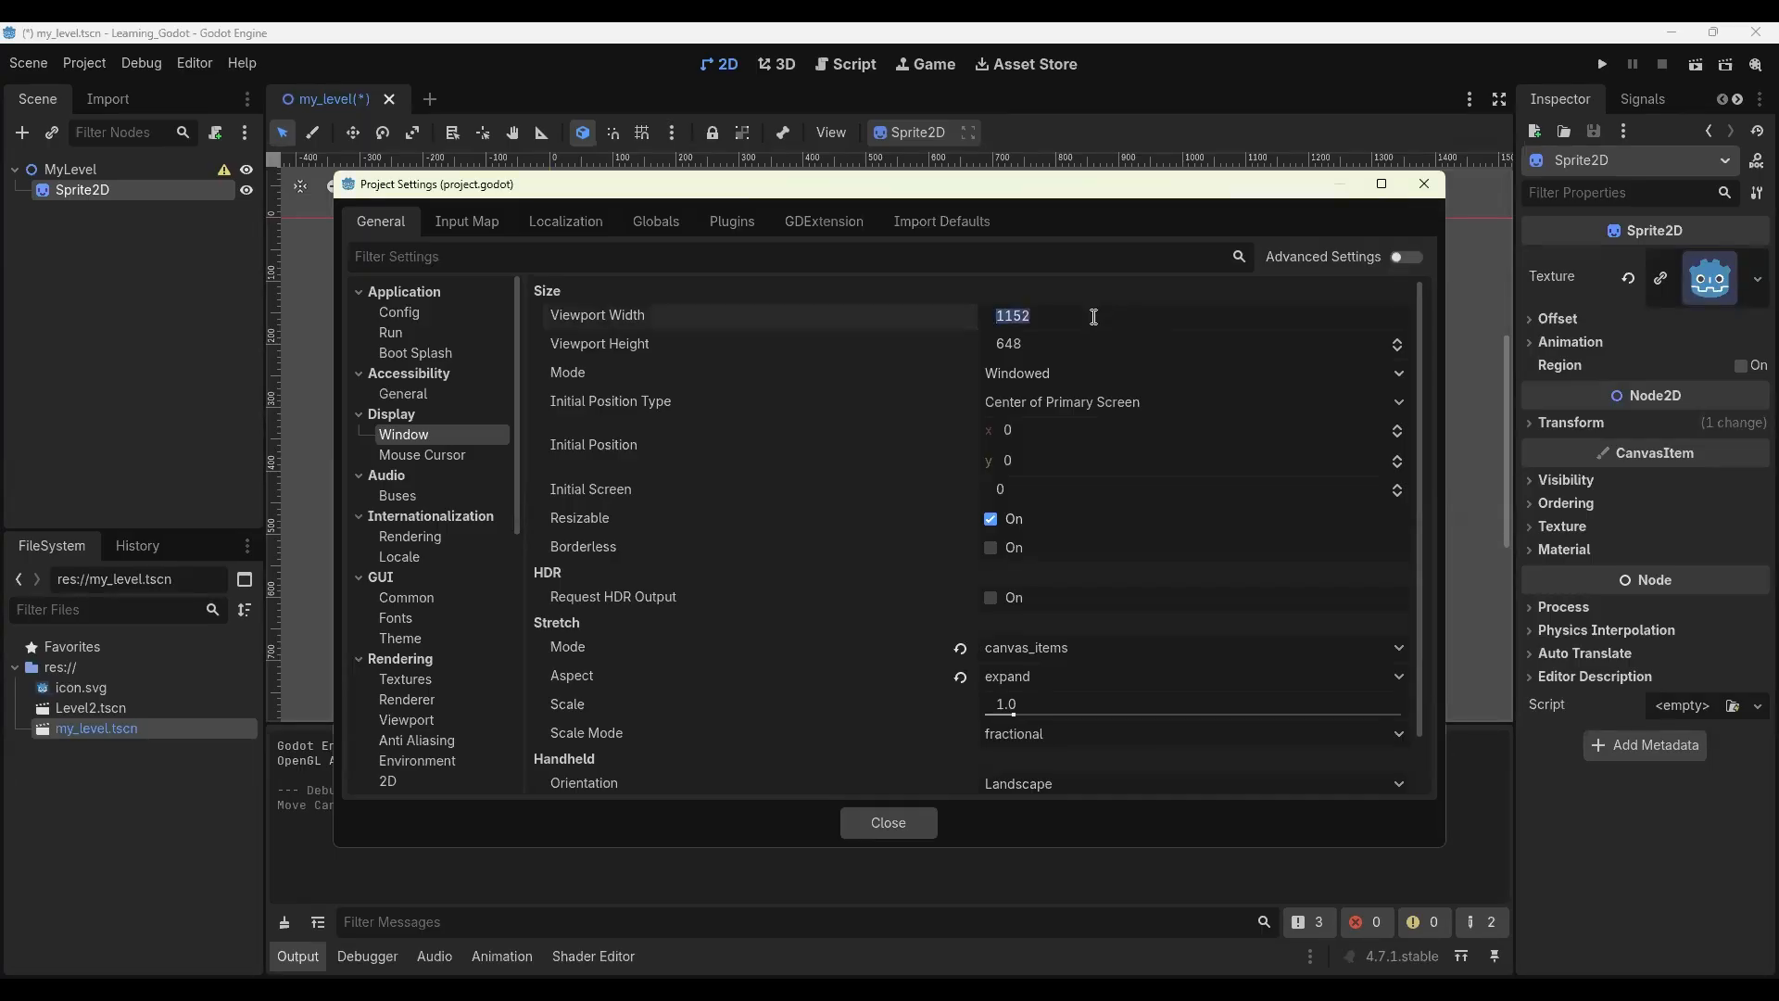
pyautogui.write('648')
pyautogui.press('Return')
pyautogui.click(901, 824)
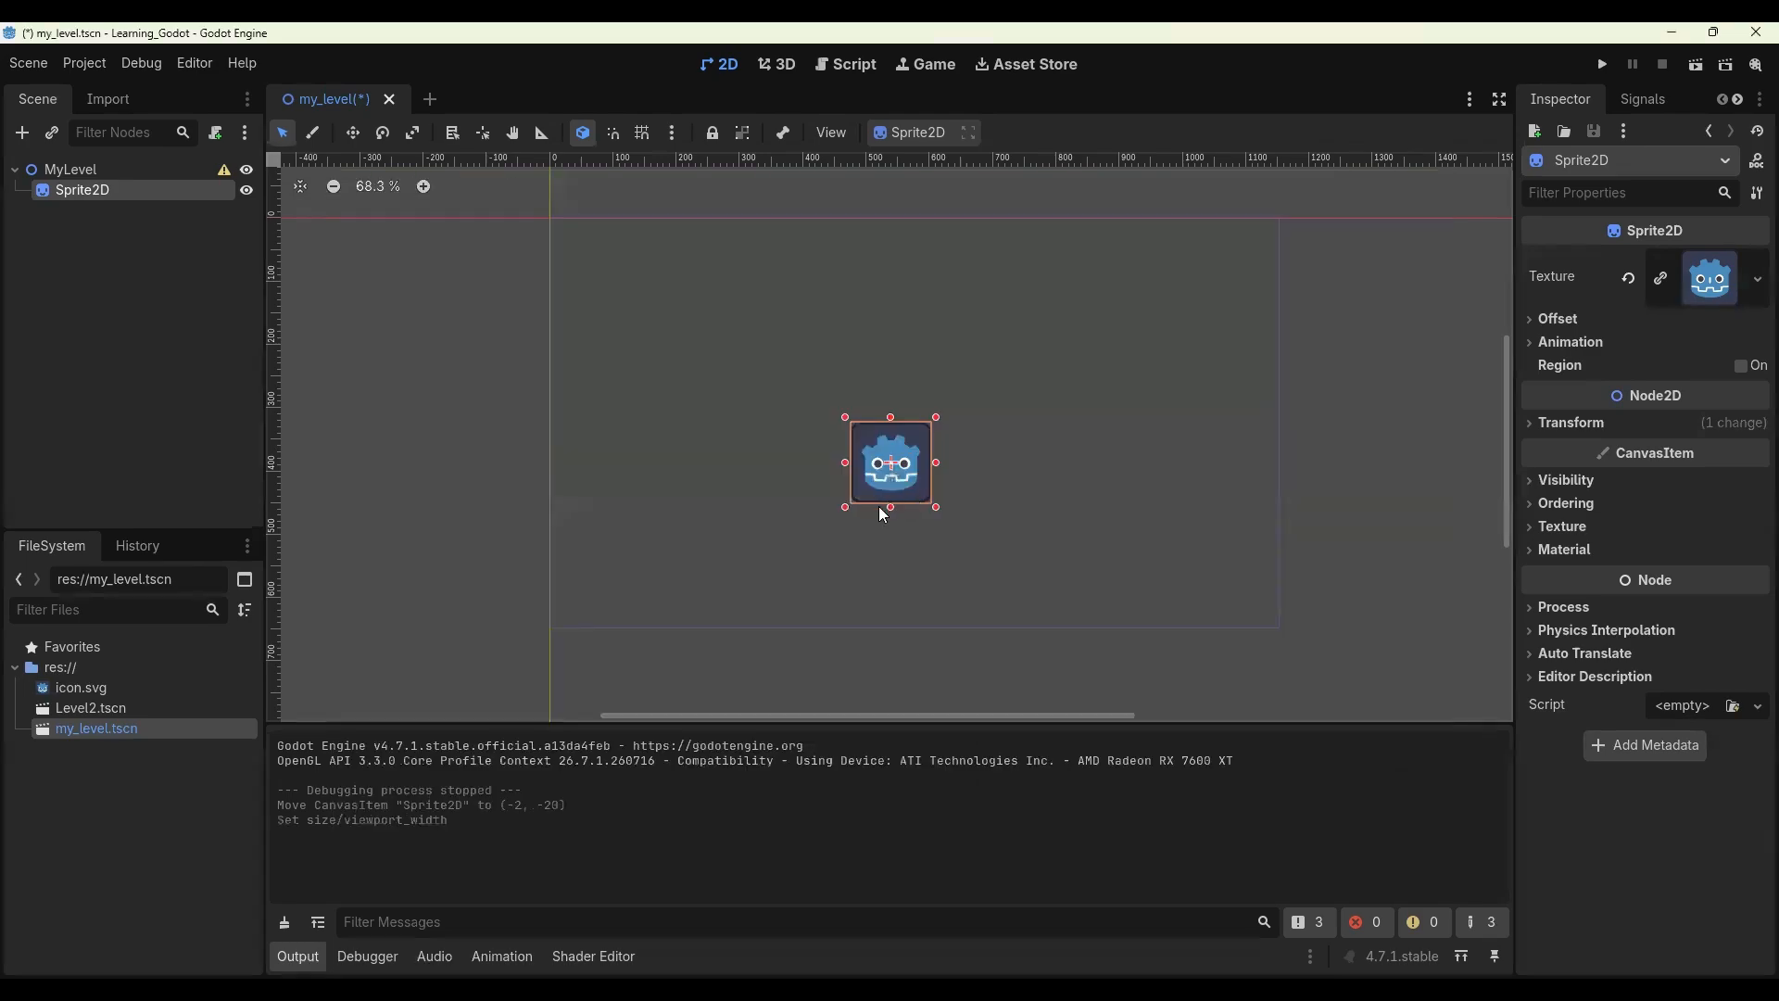
# Preview the project, move the sprite horizontally onto the viewport frame's right edge, and run the project again
pyautogui.click(1604, 66)
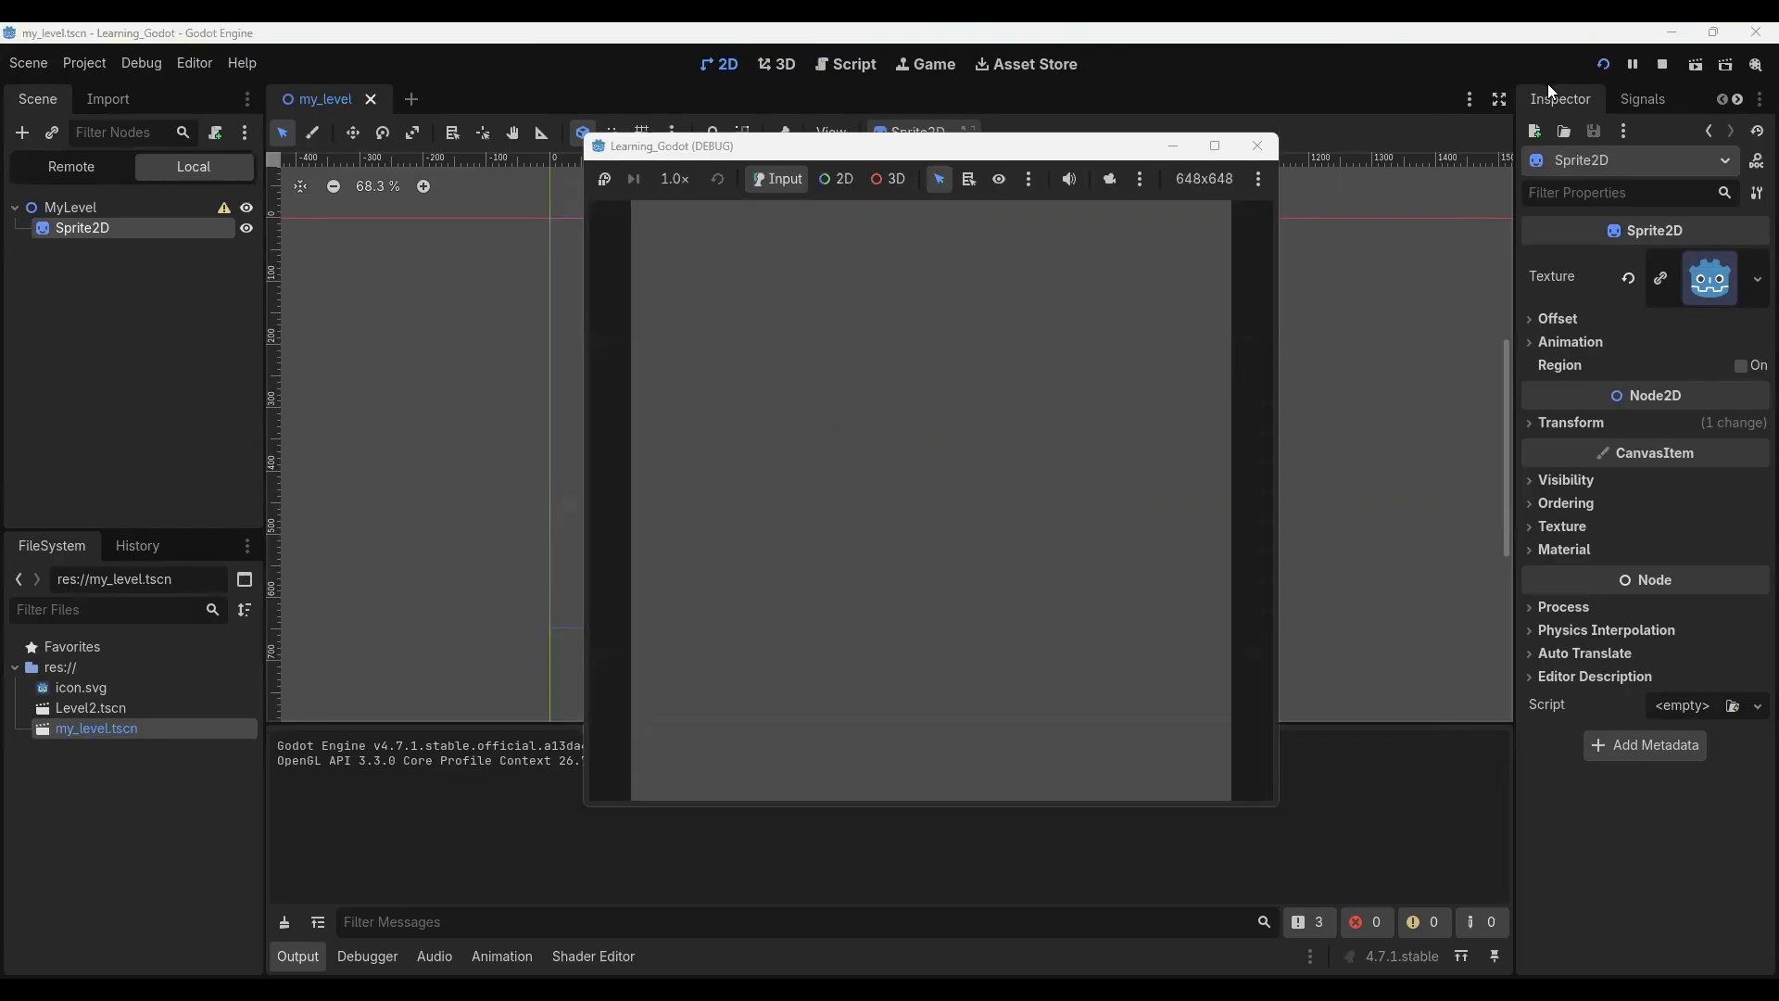
pyautogui.click(1261, 160)
pyautogui.moveTo(899, 478); pyautogui.dragTo(943, 478)
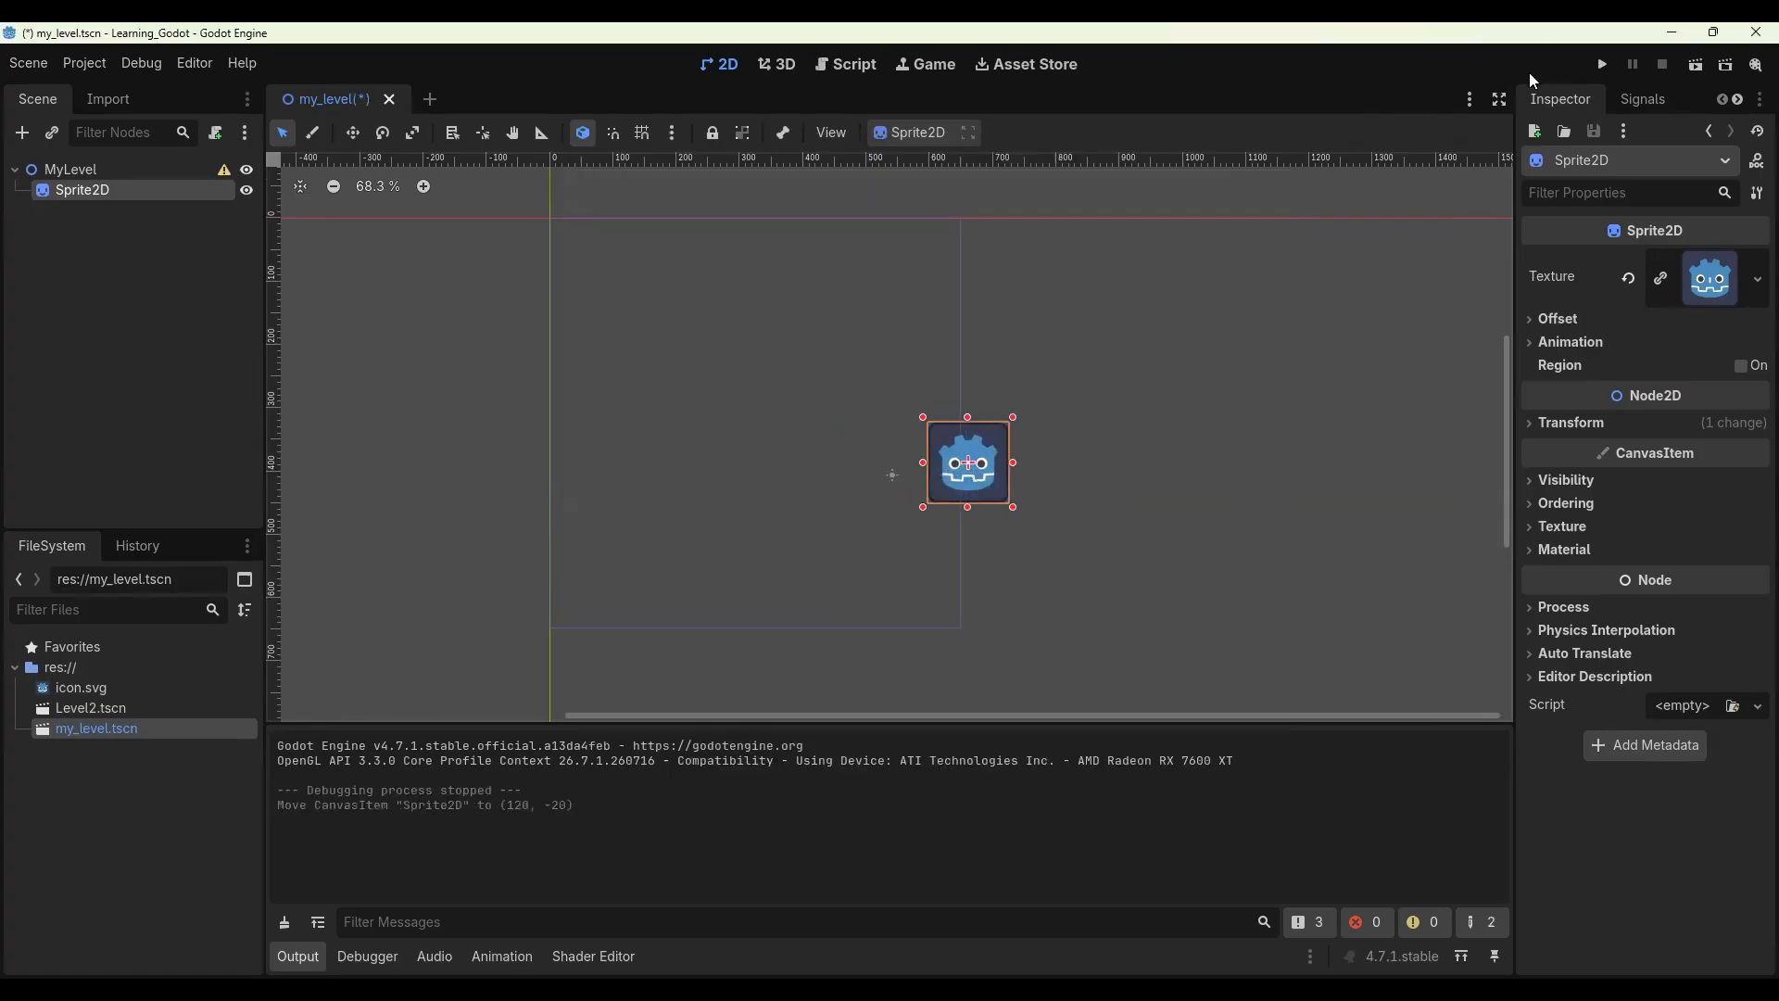
pyautogui.click(1604, 64)
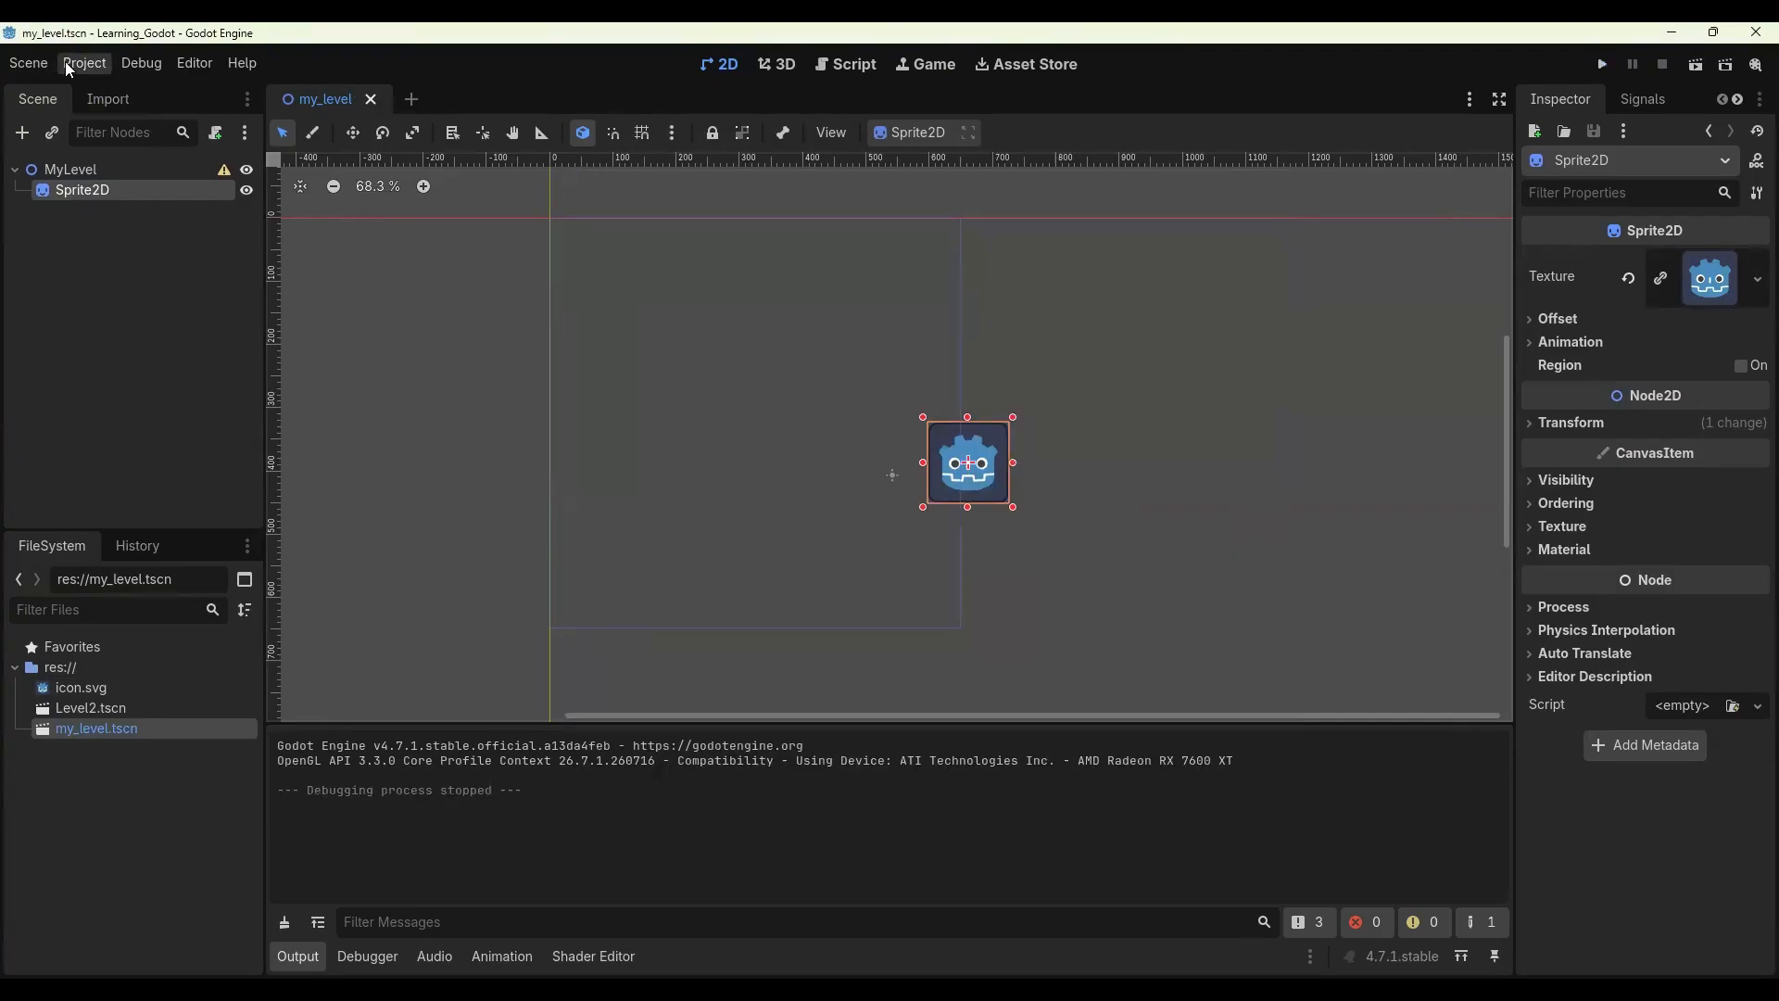
# Reset the project's viewport width to its default of 1152, and run the project to check the window size
pyautogui.click(74, 65)
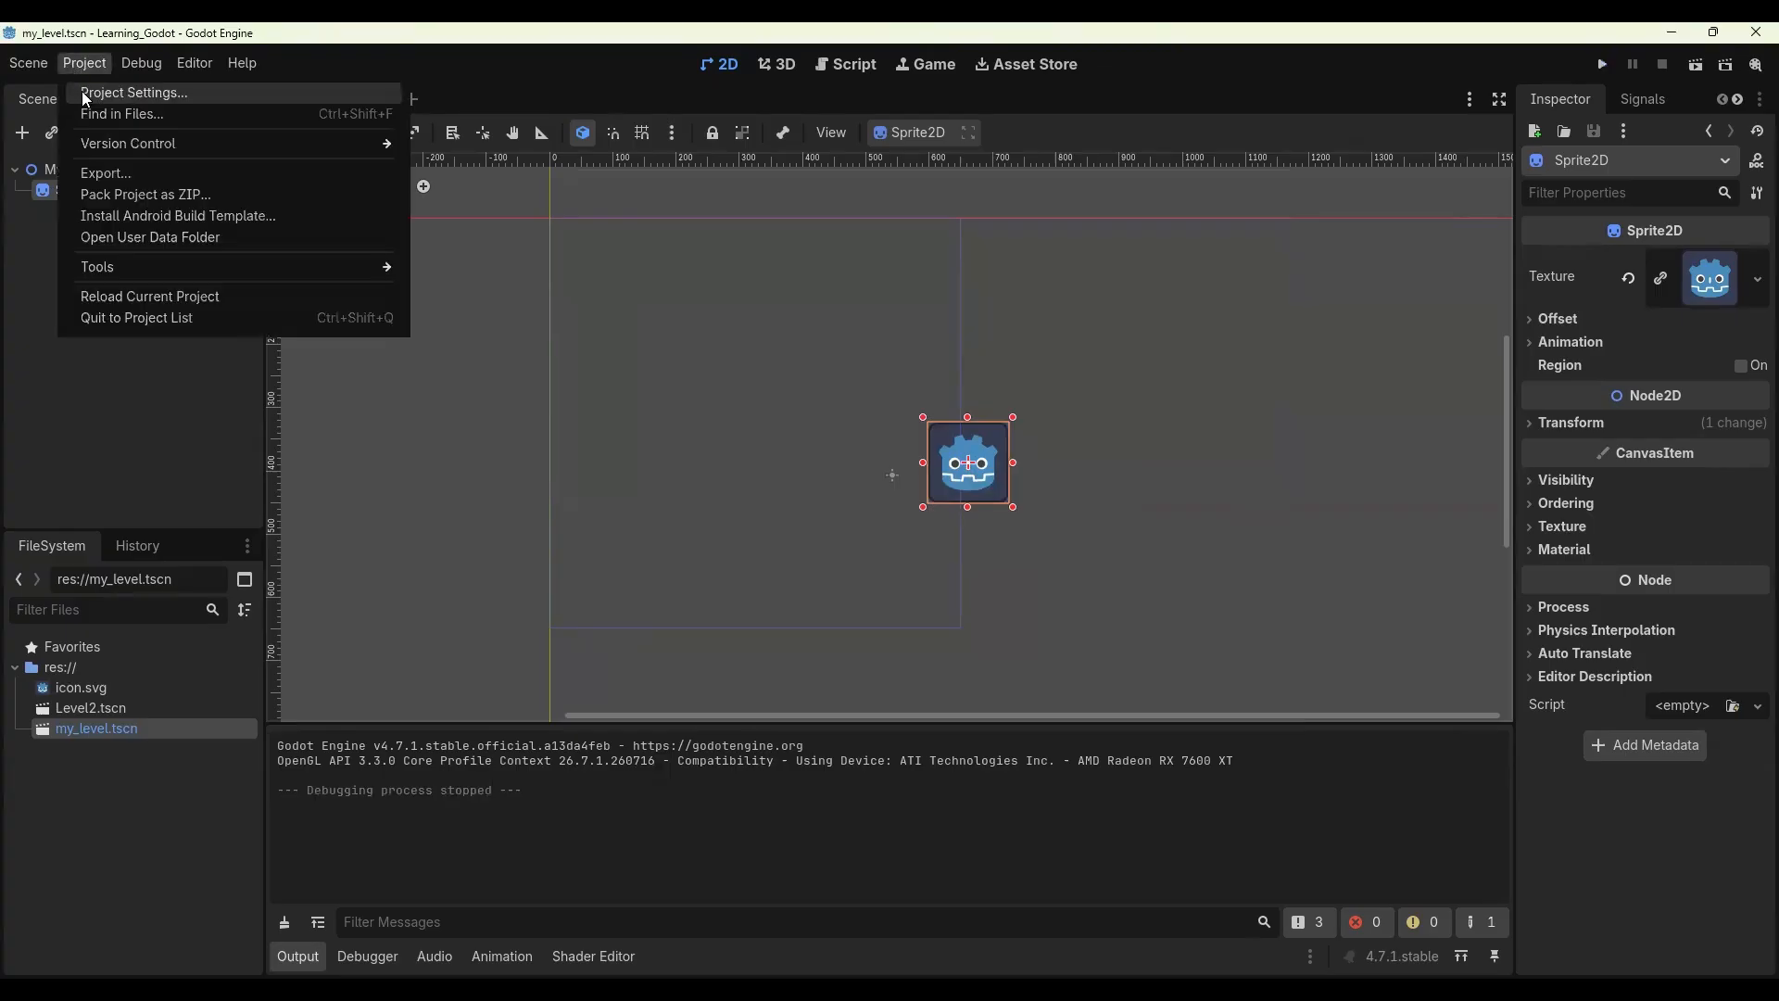
pyautogui.click(85, 92)
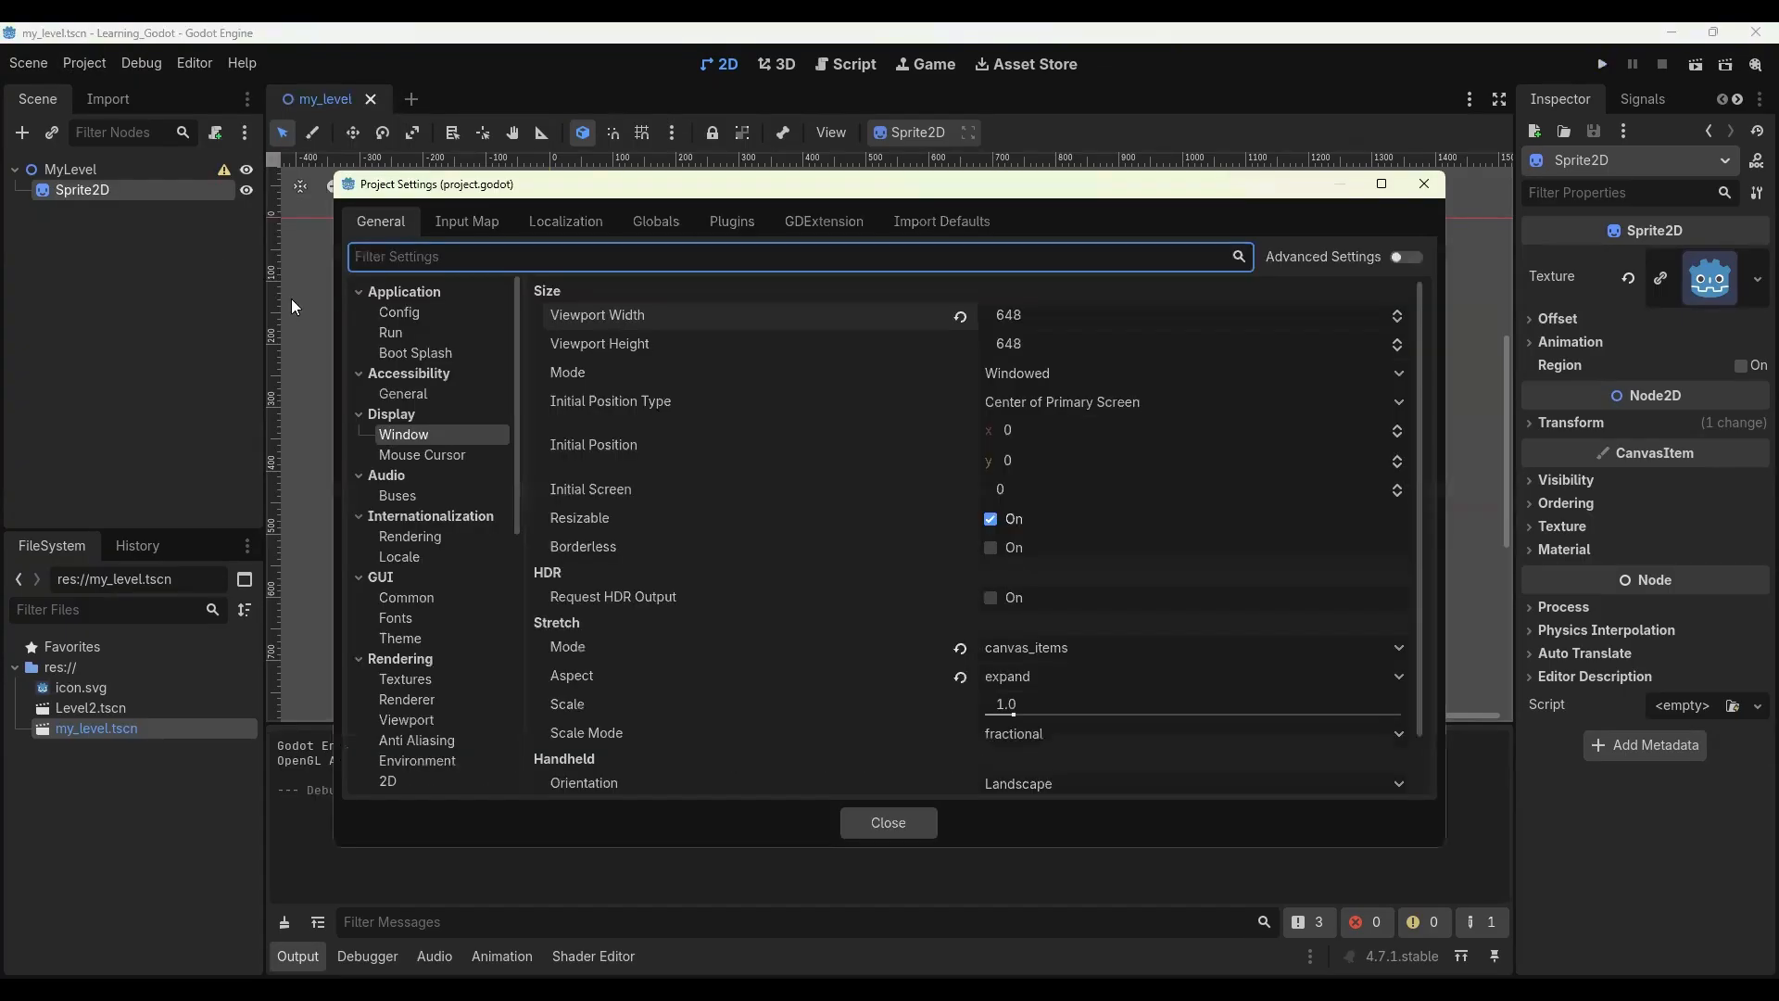
pyautogui.click(960, 317)
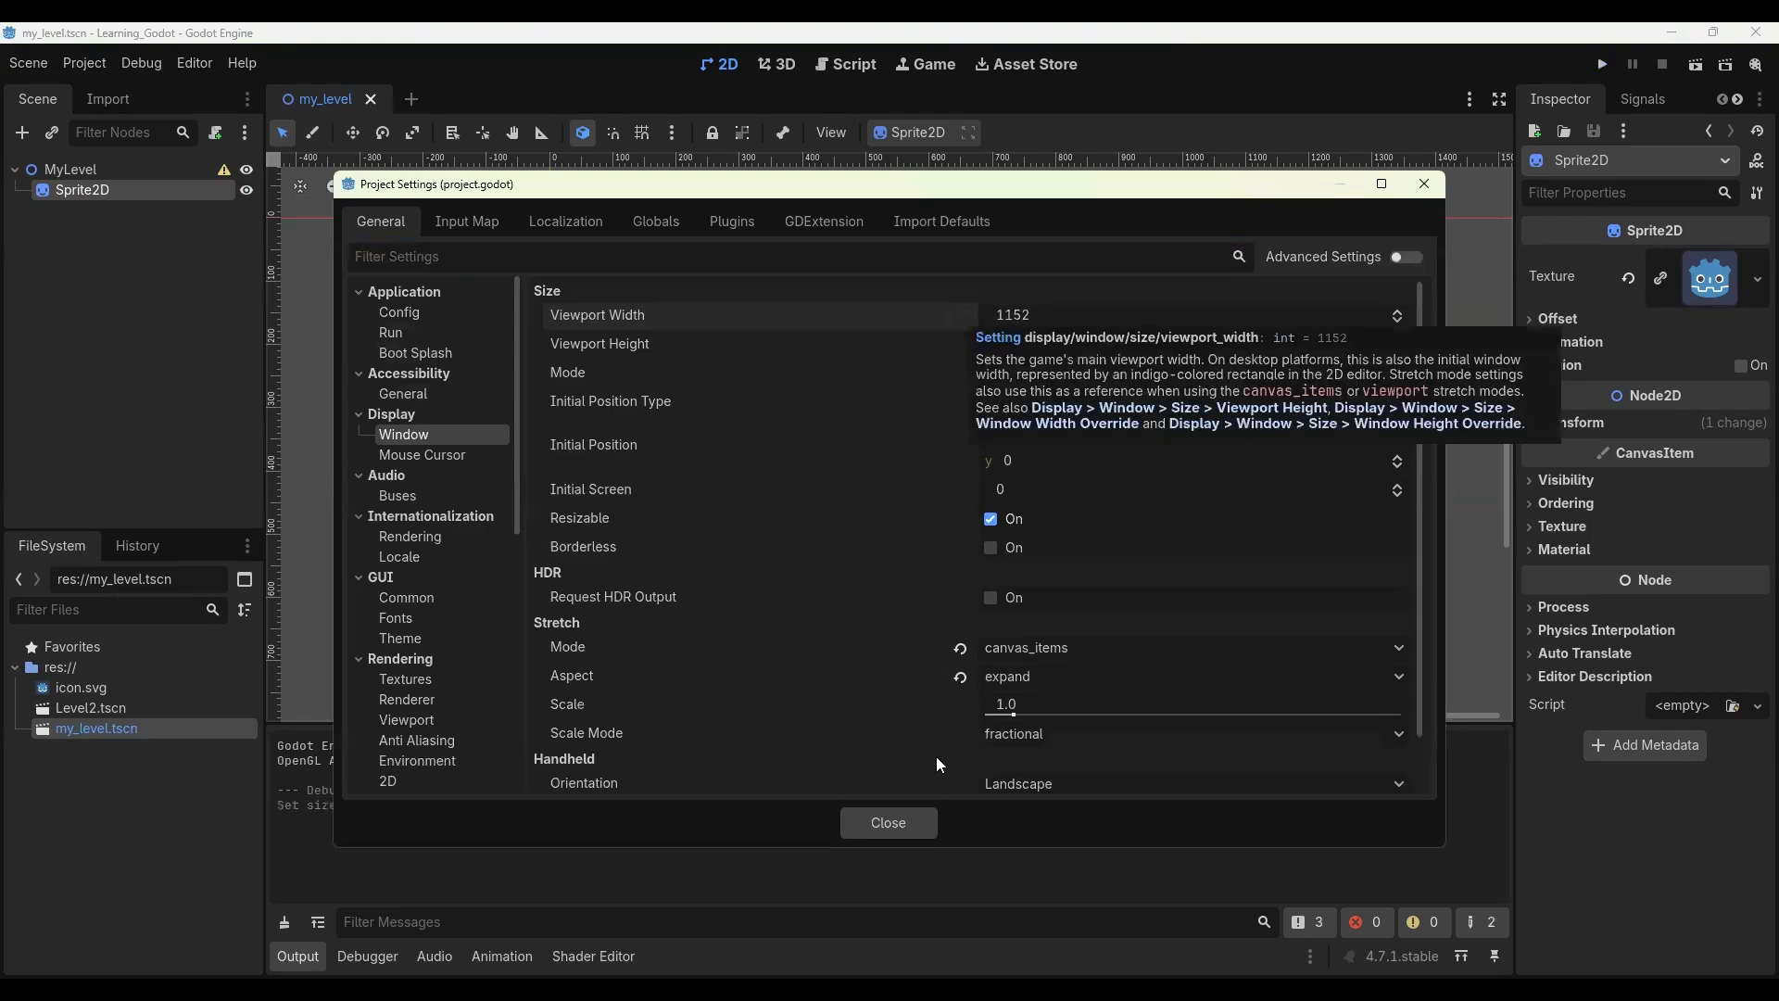
pyautogui.click(912, 833)
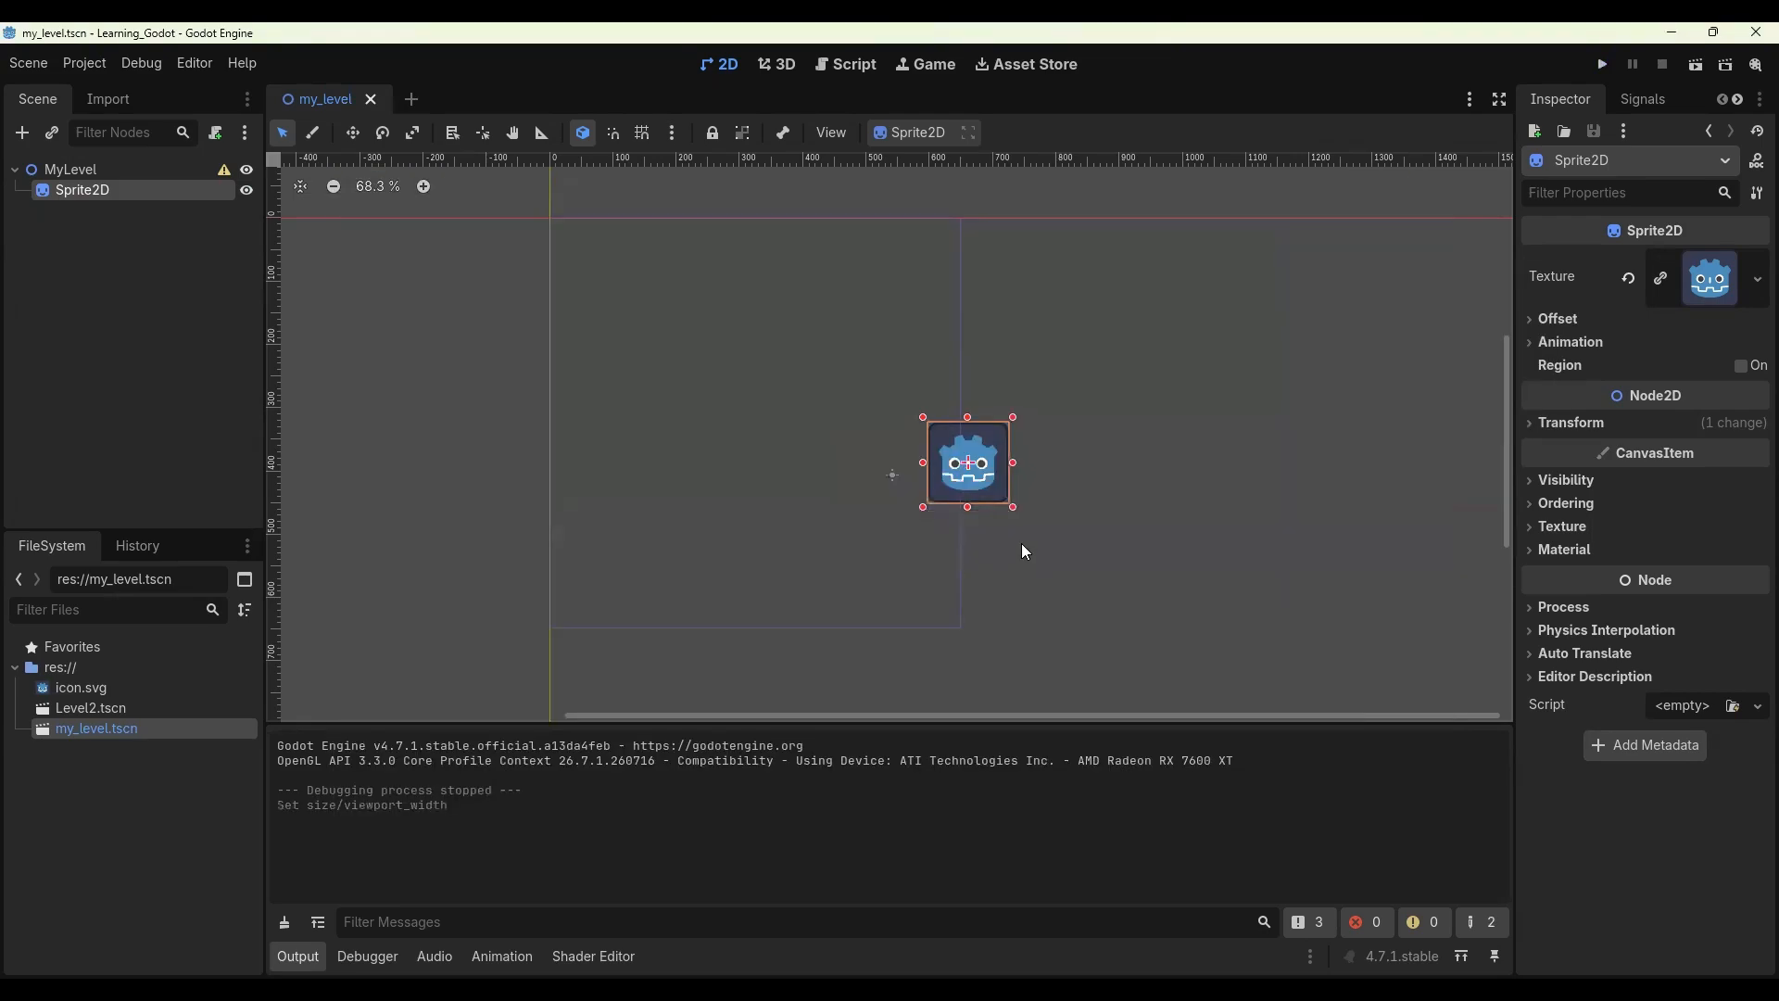
pyautogui.click(1601, 64)
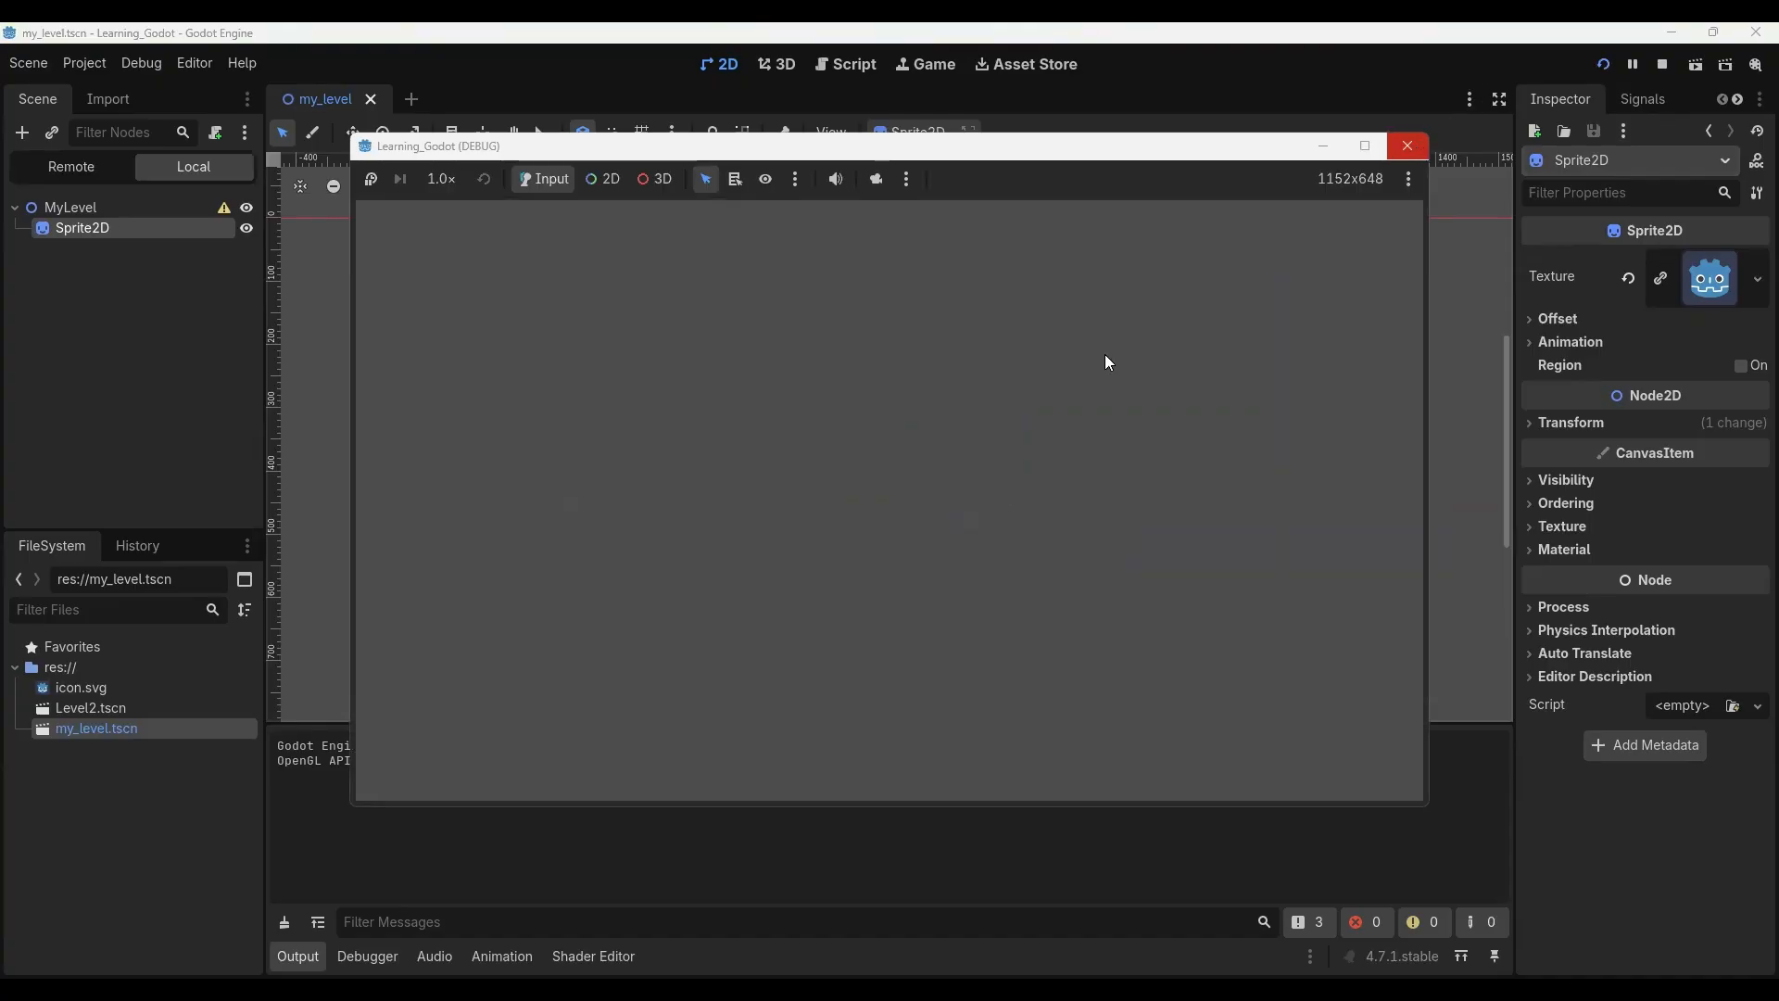
# Move the sprite to about (-141, -24) and the MyLevel root node to about (590, 417) in the viewport
pyautogui.moveTo(980, 463); pyautogui.dragTo(792, 461)
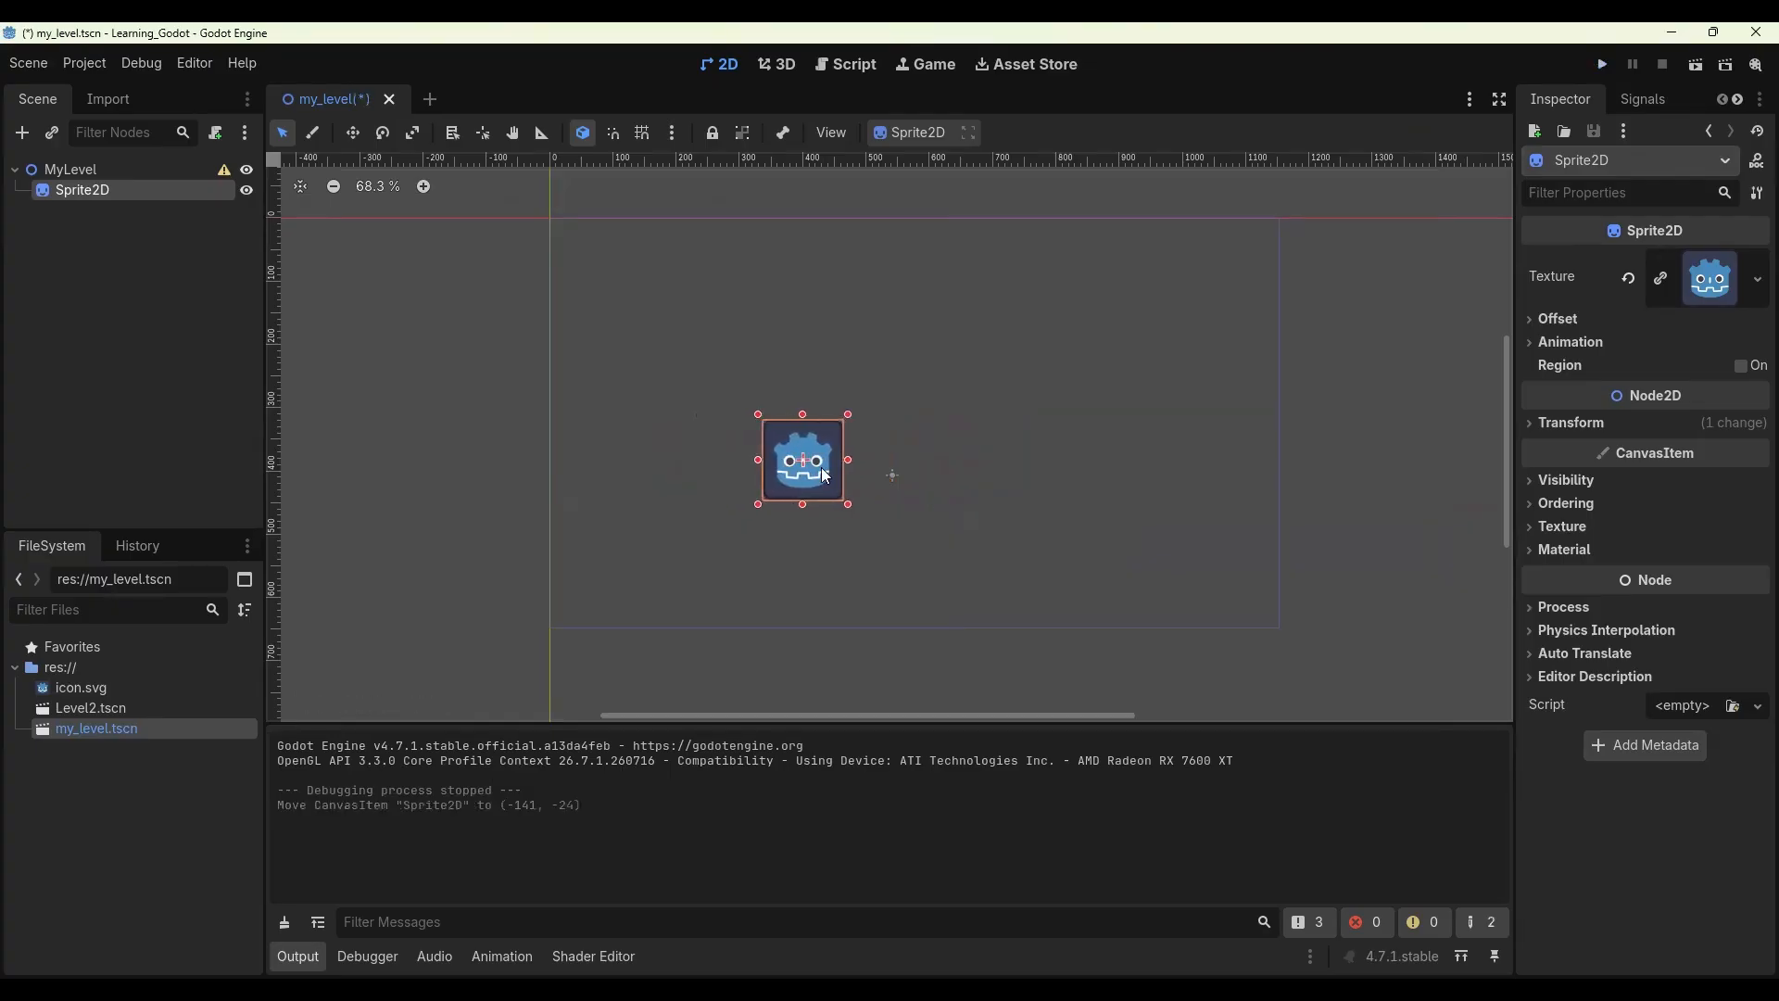
pyautogui.moveTo(904, 478); pyautogui.dragTo(985, 482)
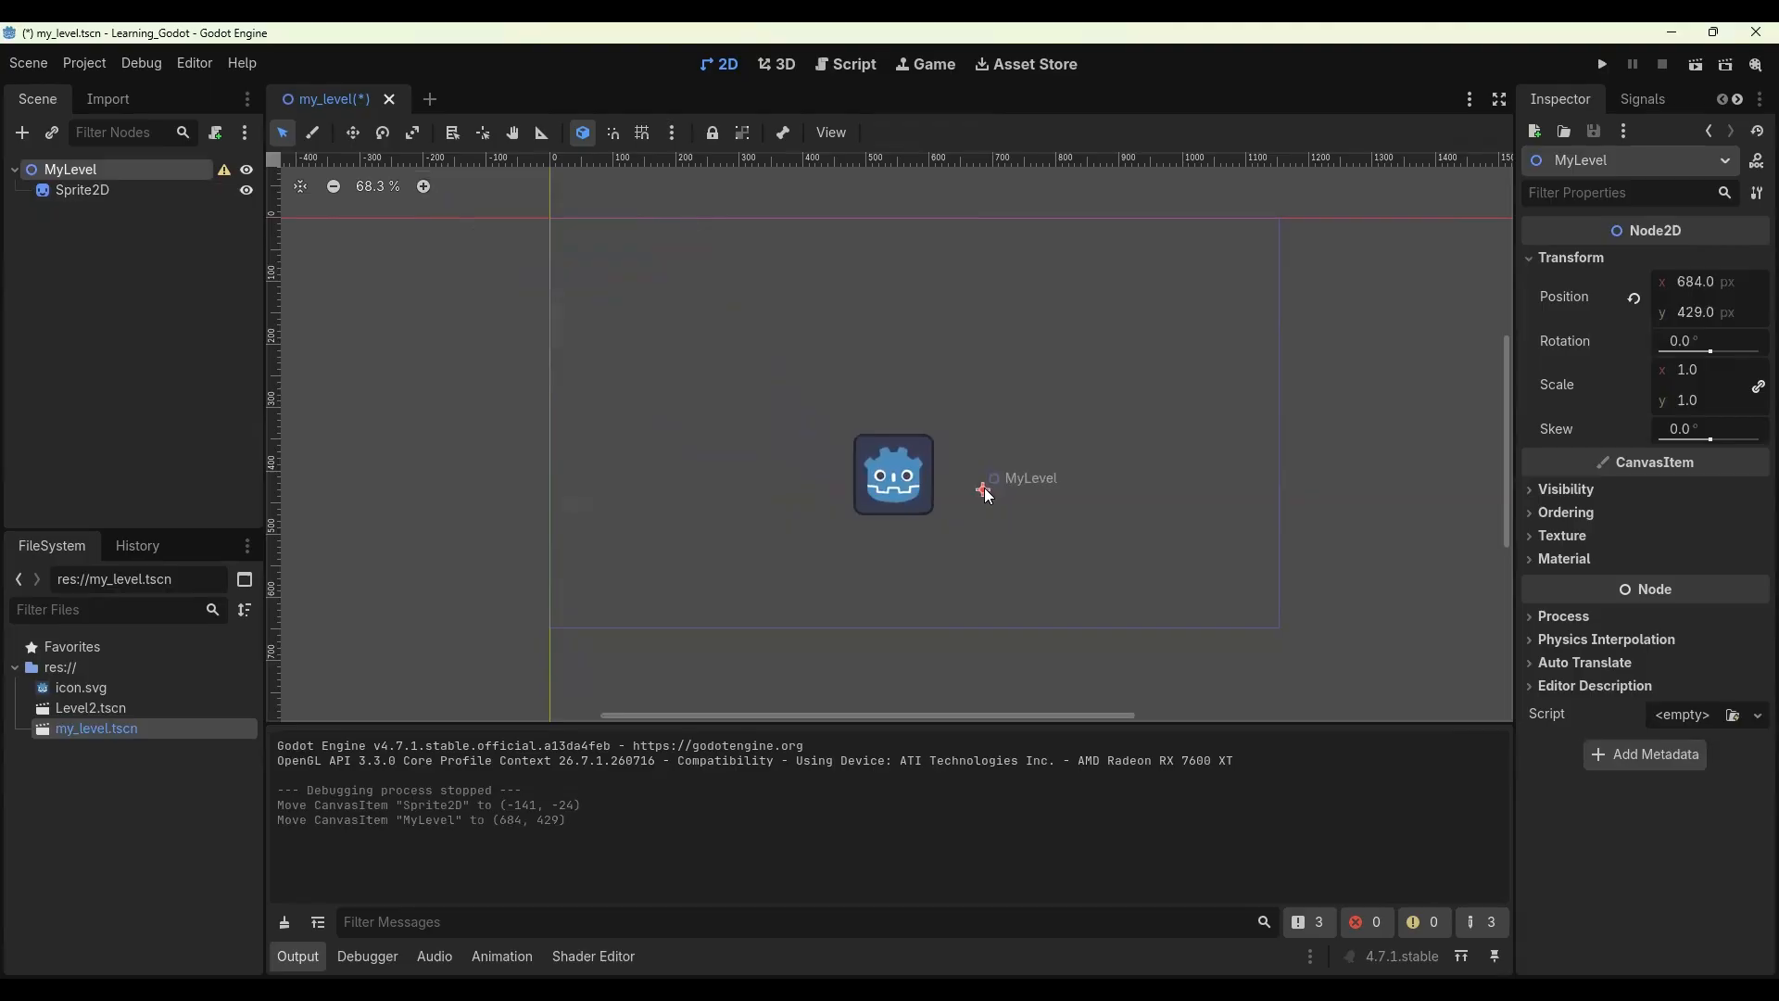
pyautogui.click(983, 480)
pyautogui.click(979, 490)
pyautogui.moveTo(982, 491); pyautogui.dragTo(915, 496)
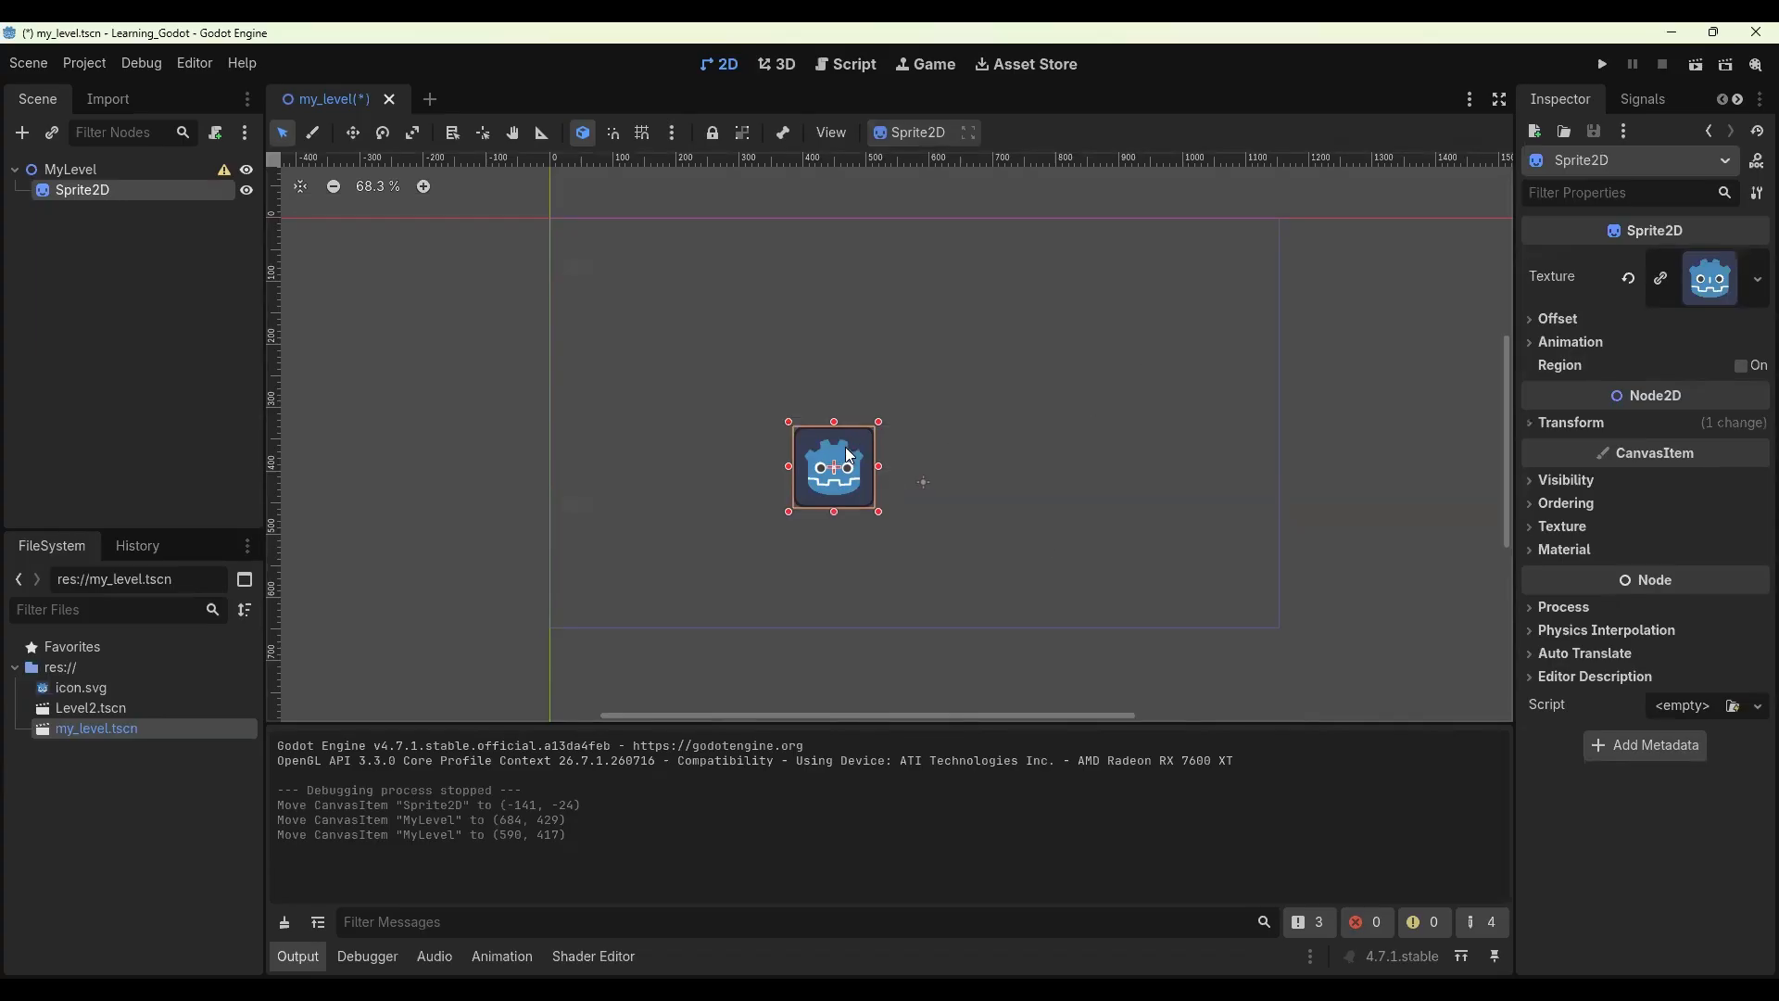
# Switch to the Move tool and shift the sprite straight up to about (-141, -106)
pyautogui.click(484, 209)
pyautogui.press('w')
pyautogui.moveTo(999, 341); pyautogui.dragTo(1165, 817)
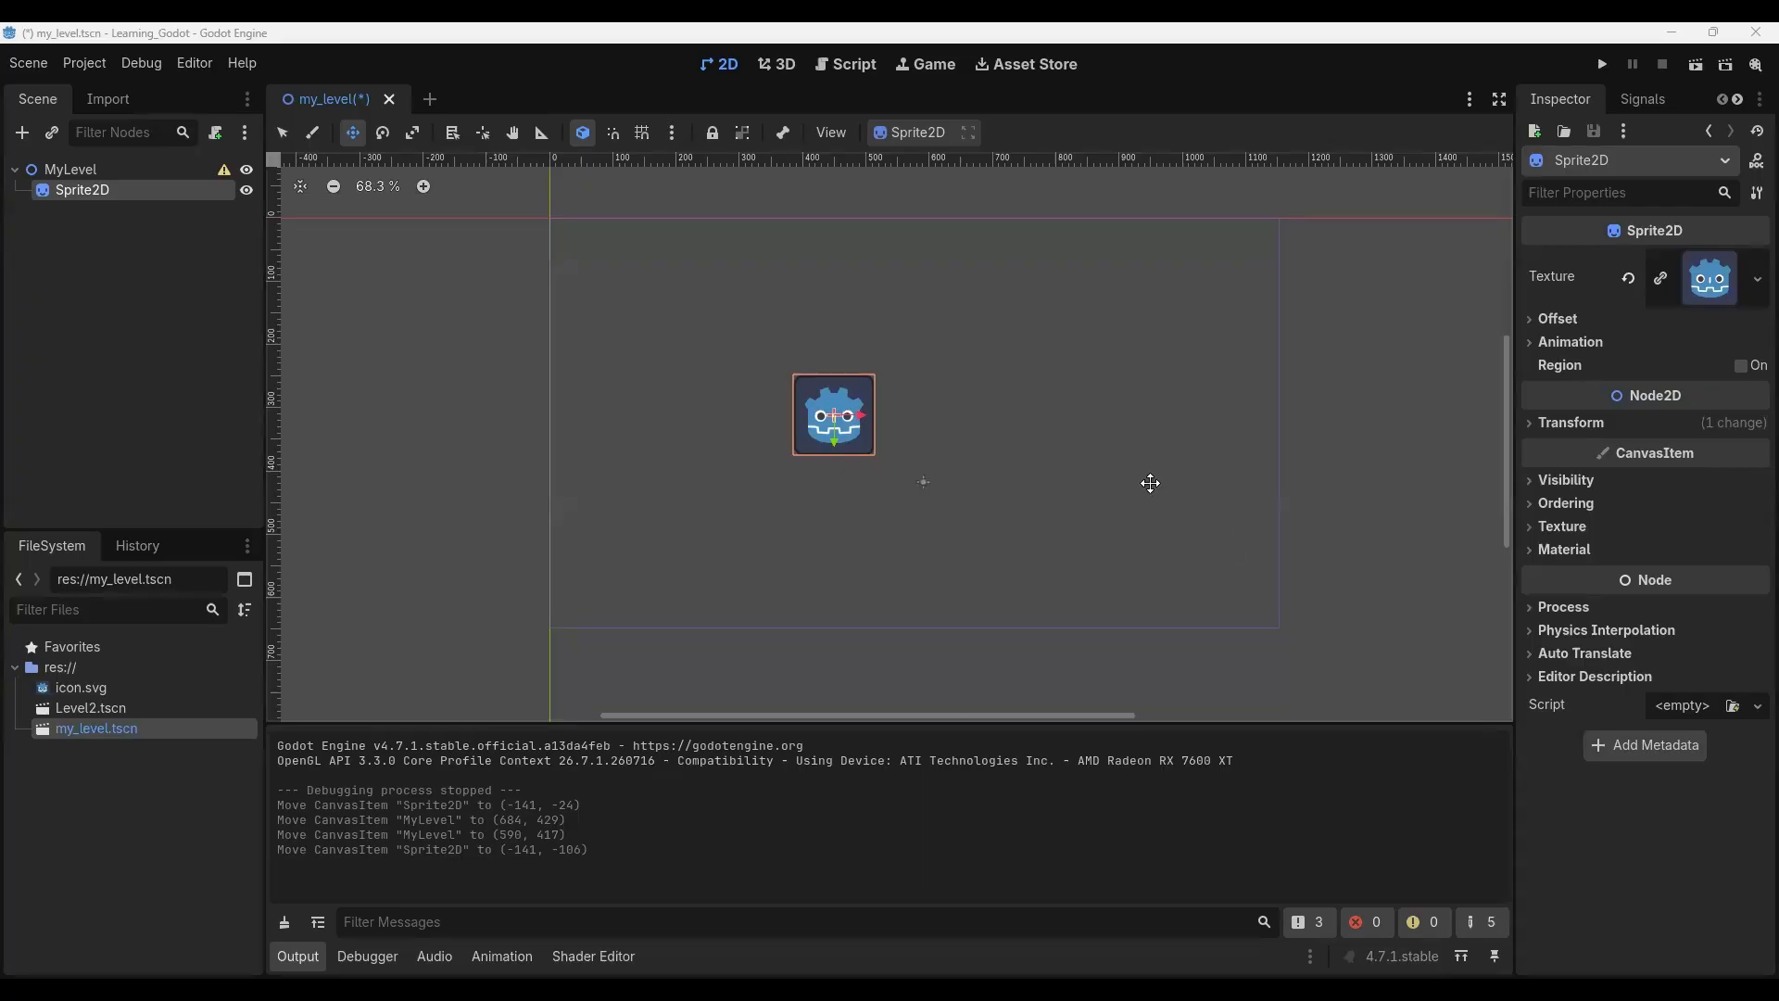
# Rotate the sprite freely in the viewport with the Rotate tool, leaving it at about 1 degree
pyautogui.press('e')
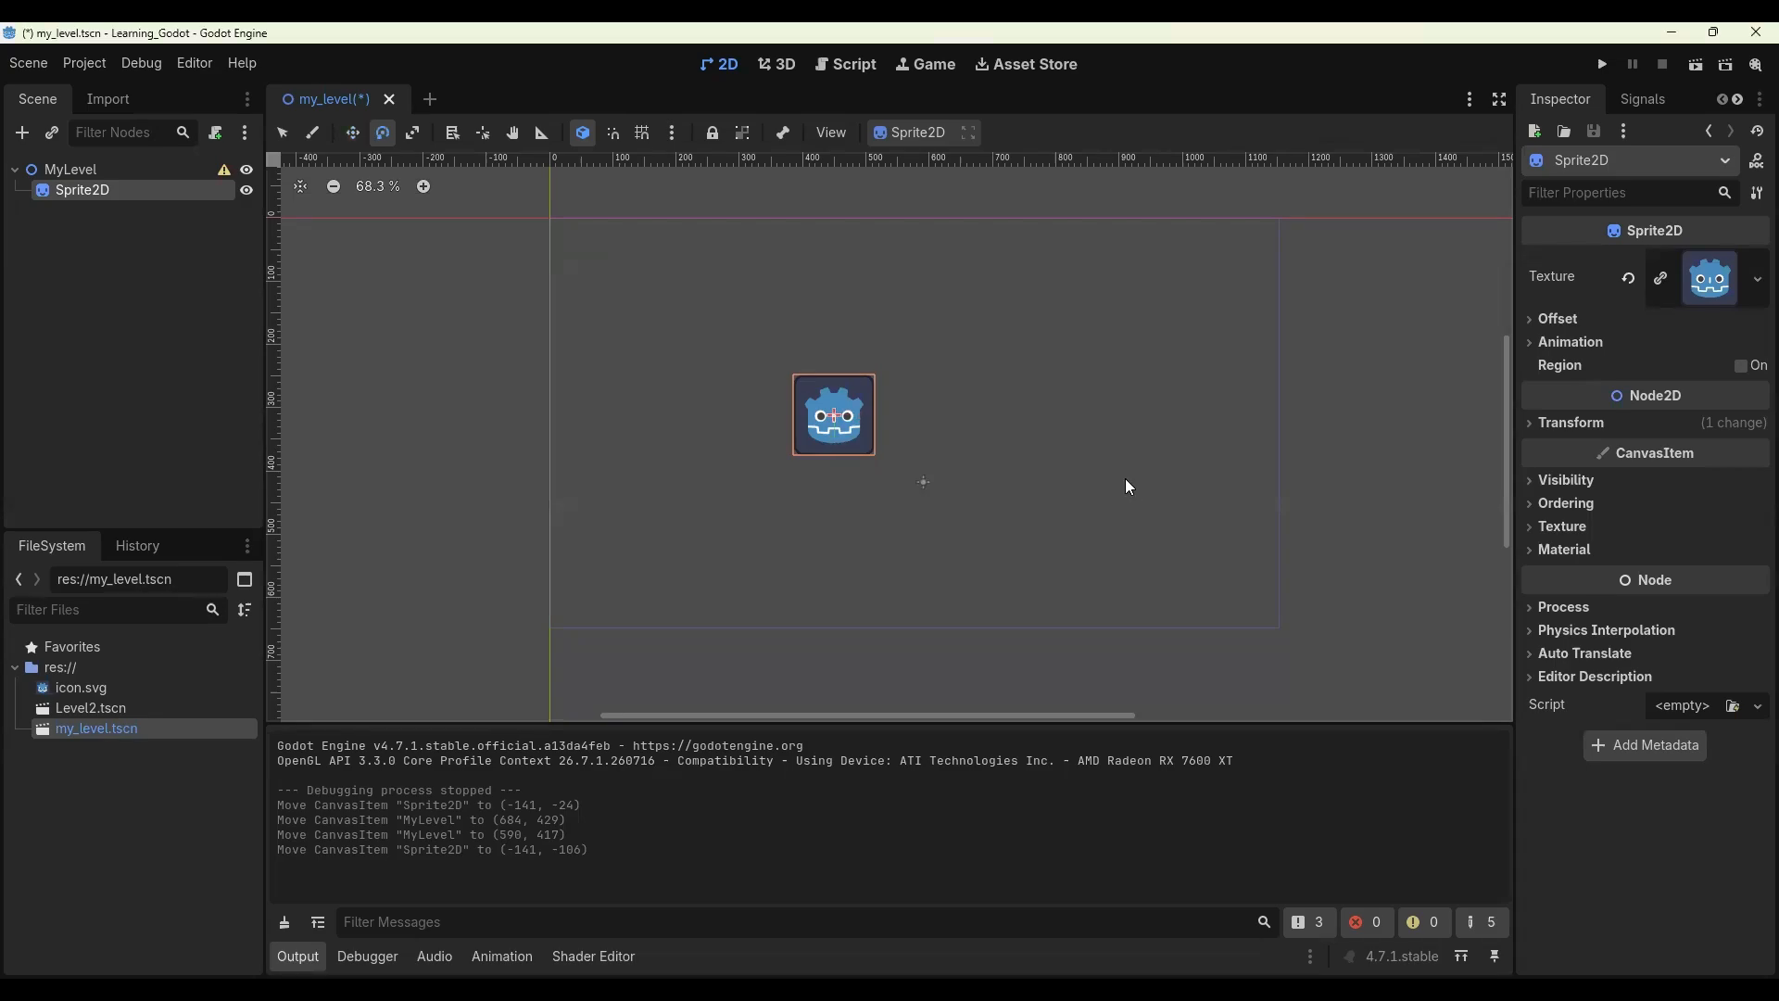
pyautogui.moveTo(1131, 376); pyautogui.dragTo(1115, 497)
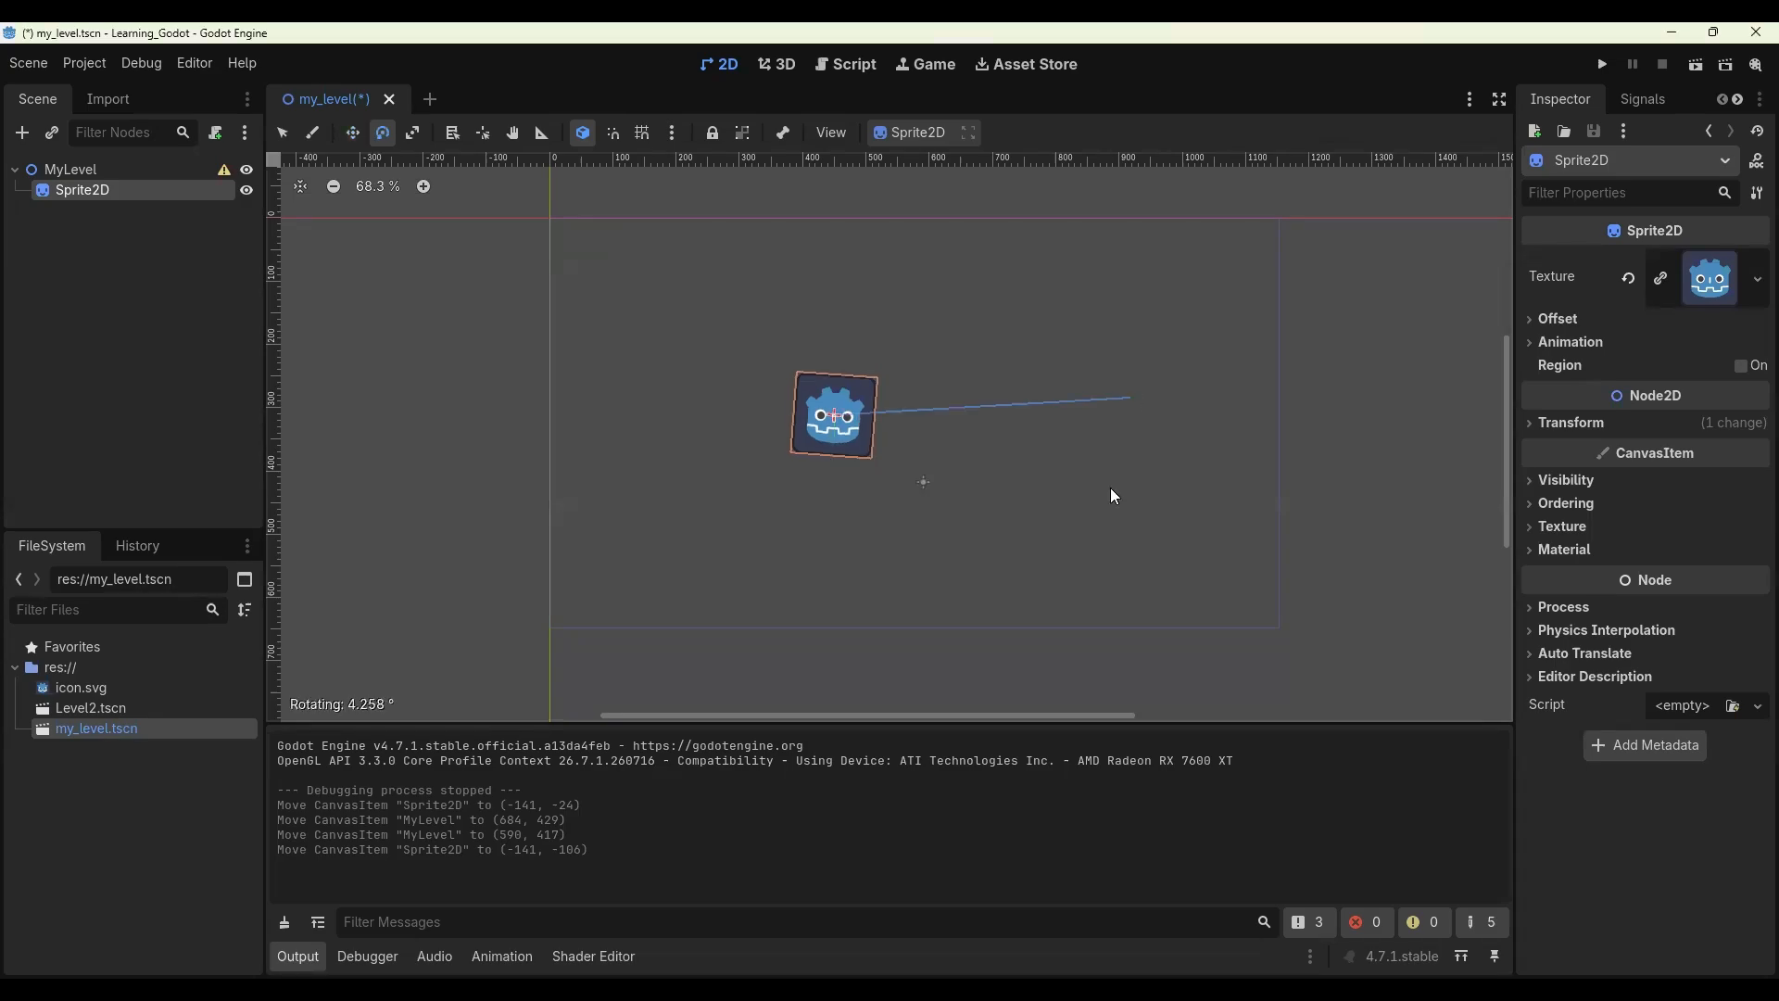
pyautogui.moveTo(1142, 271); pyautogui.dragTo(543, 242)
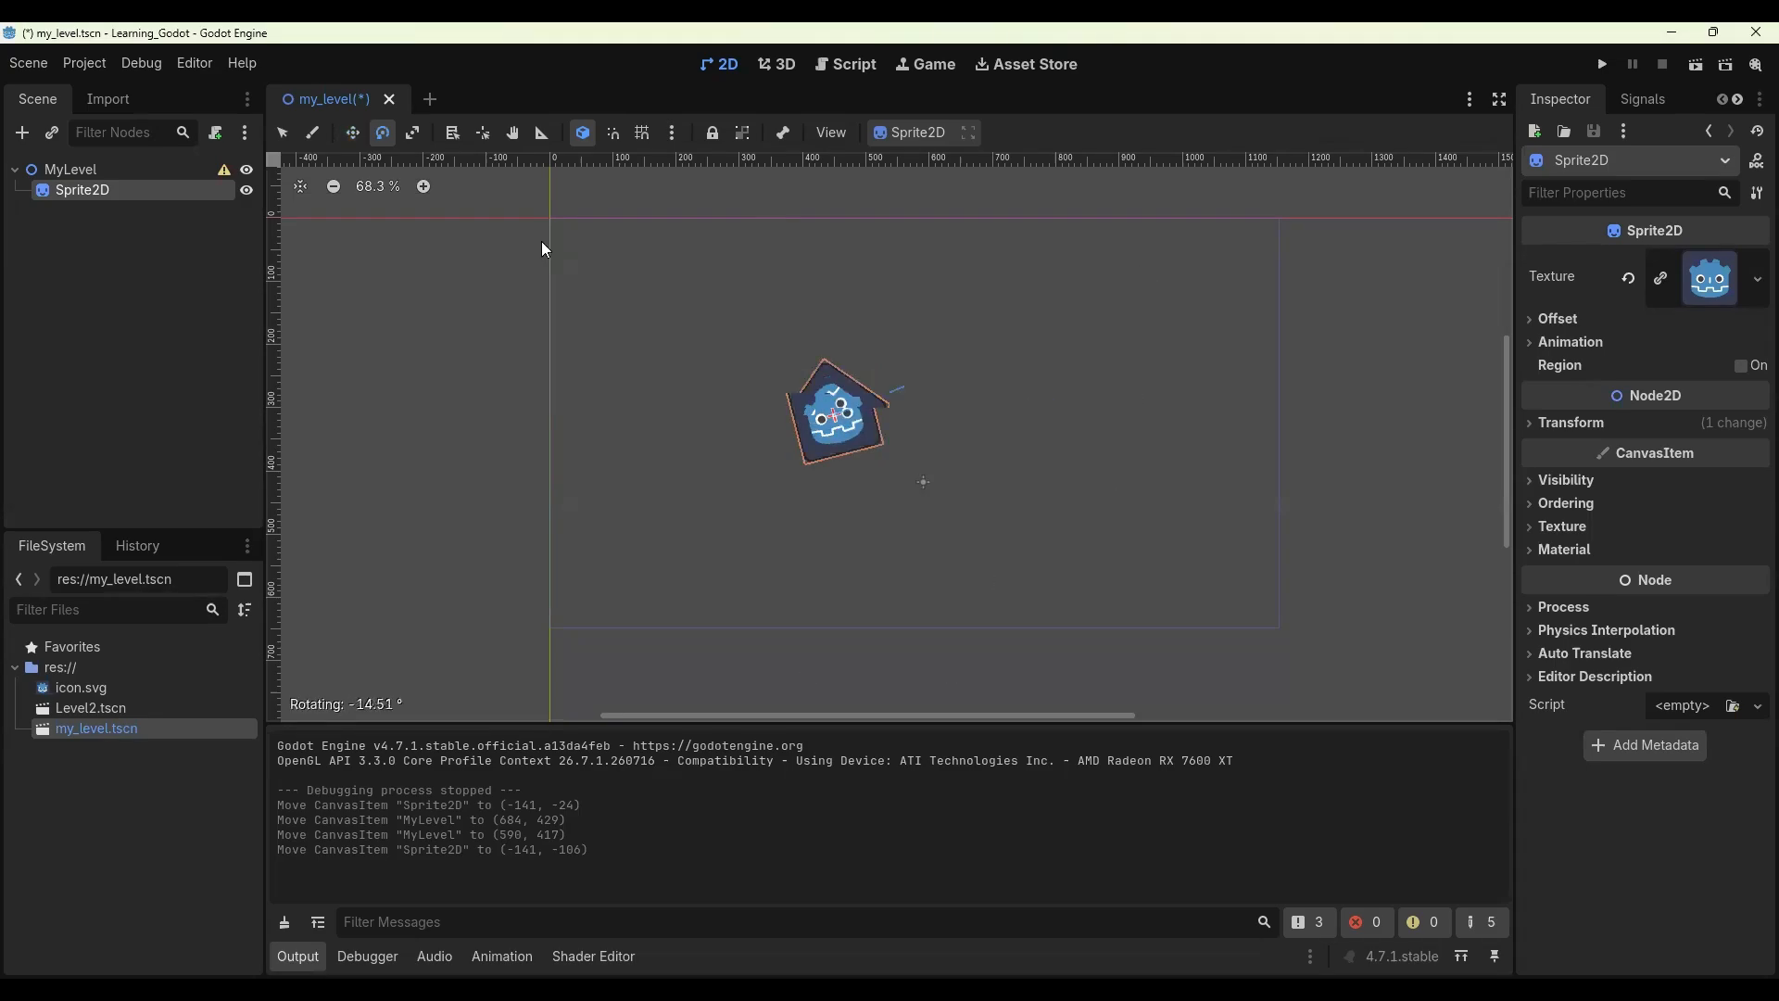
pyautogui.moveTo(887, 647); pyautogui.dragTo(1153, 394)
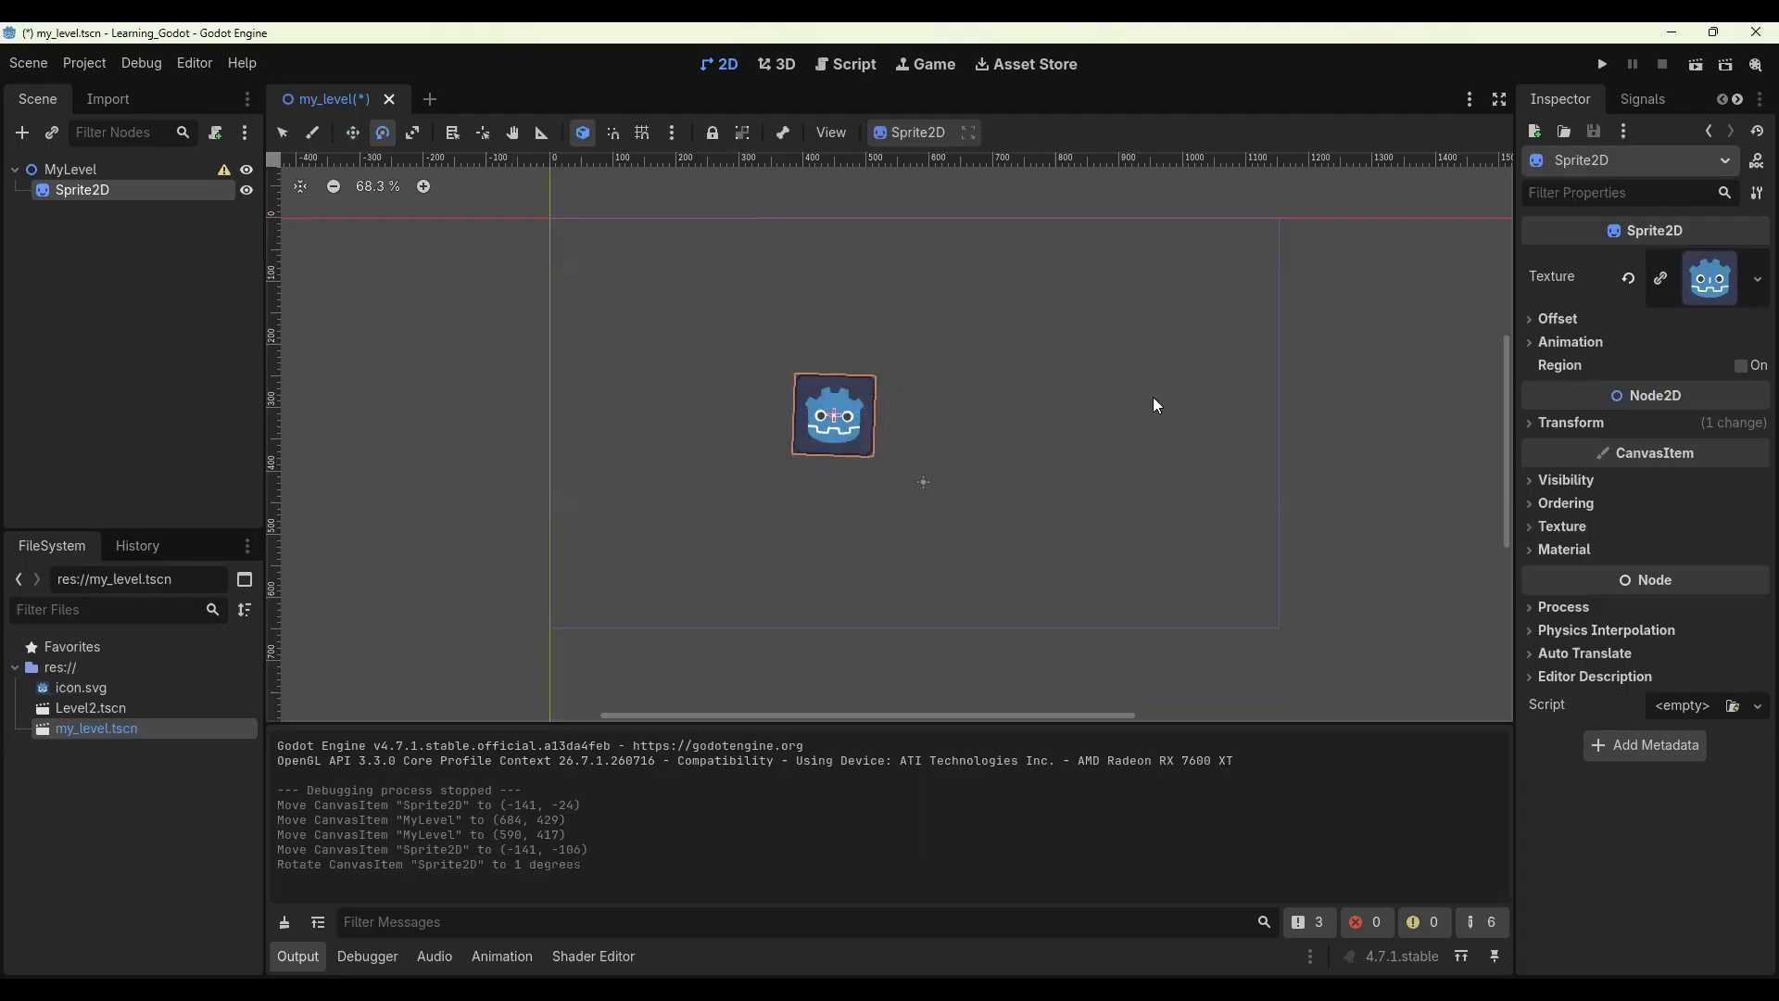
# Stretch the sprite freely with the Scale tool to a scale of about (1.15, 0.84)
pyautogui.press('s')
pyautogui.moveTo(667, 423); pyautogui.dragTo(1263, 461)
pyautogui.moveTo(1203, 611); pyautogui.dragTo(1186, 455)
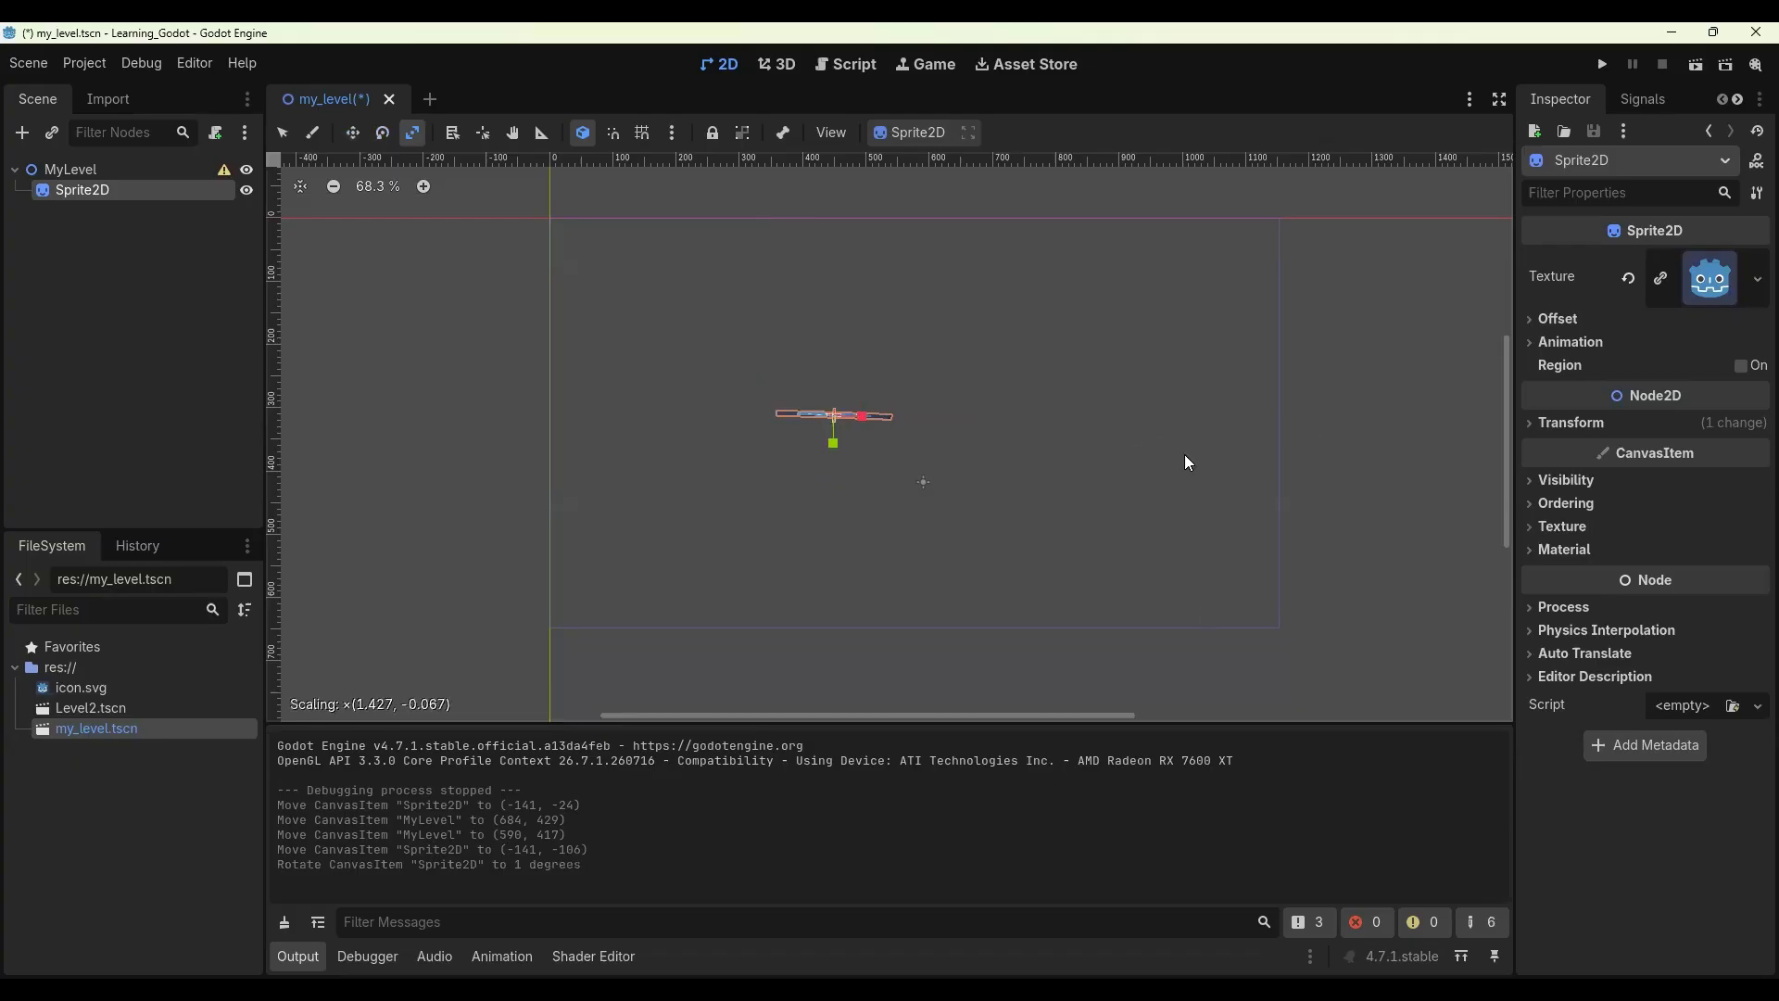
pyautogui.moveTo(1183, 319); pyautogui.dragTo(1169, 415)
pyautogui.moveTo(903, 388); pyautogui.dragTo(906, 386)
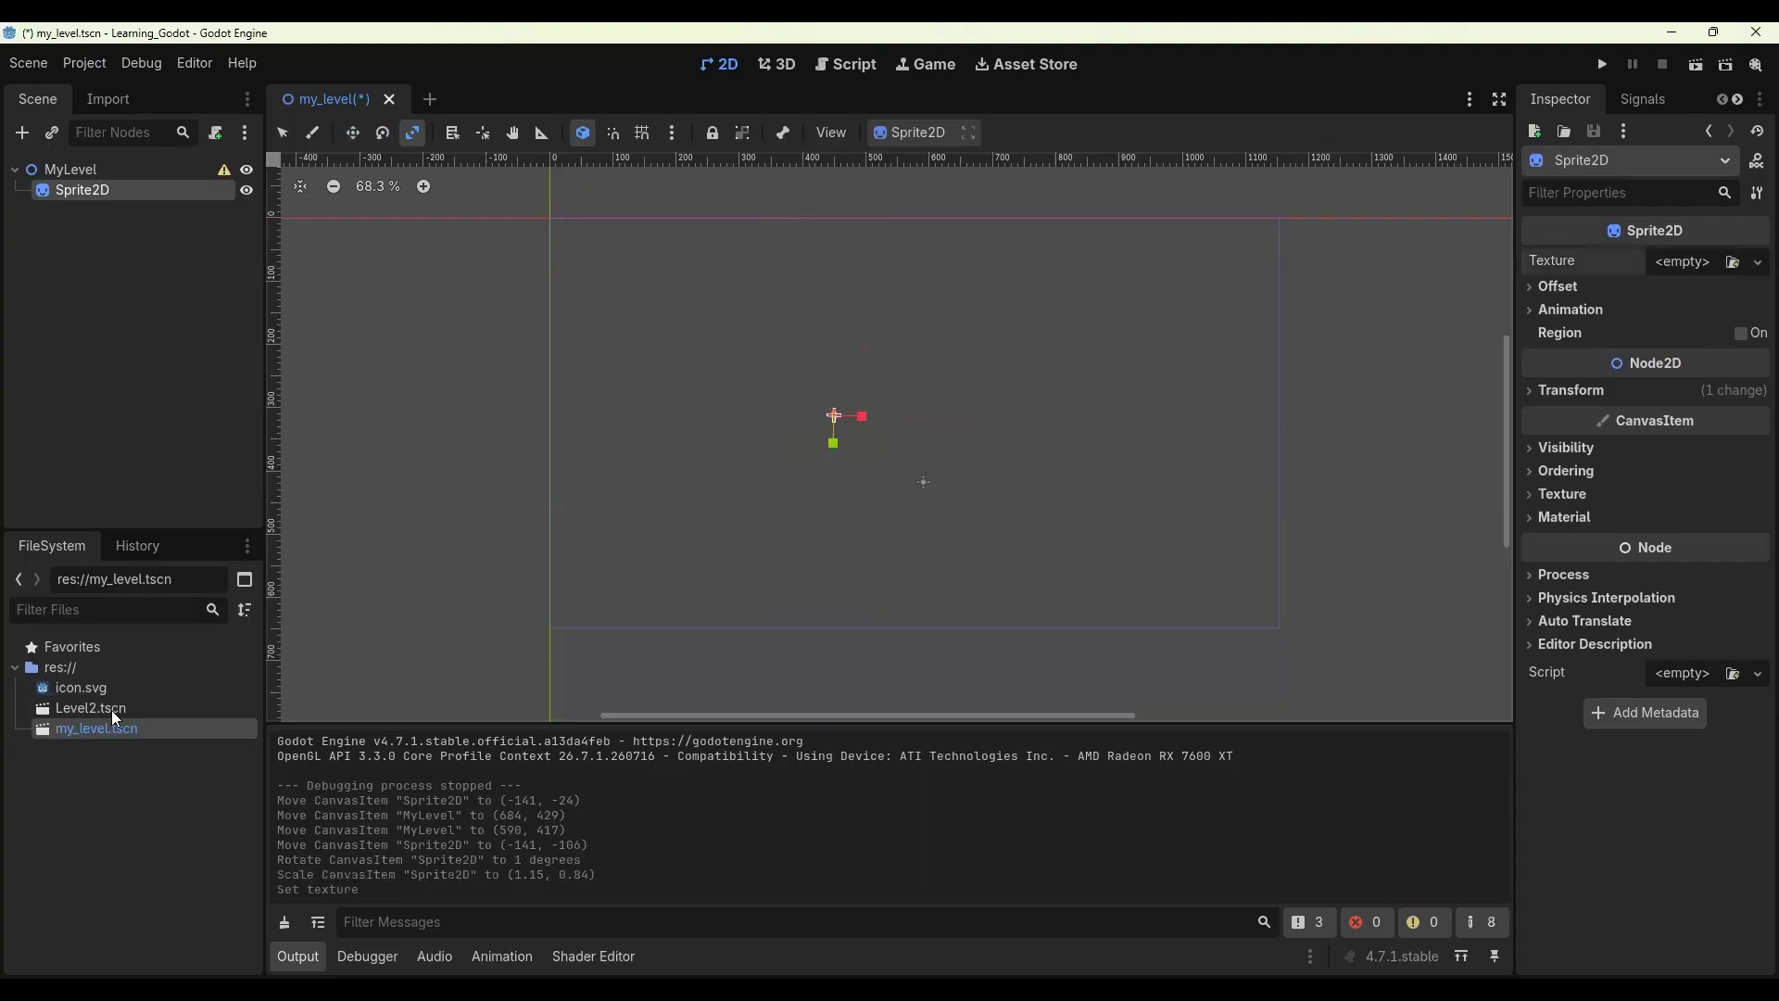
# Assign icon.svg as the sprite's texture and reset its position, rotation and scale to their defaults
pyautogui.click(95, 690)
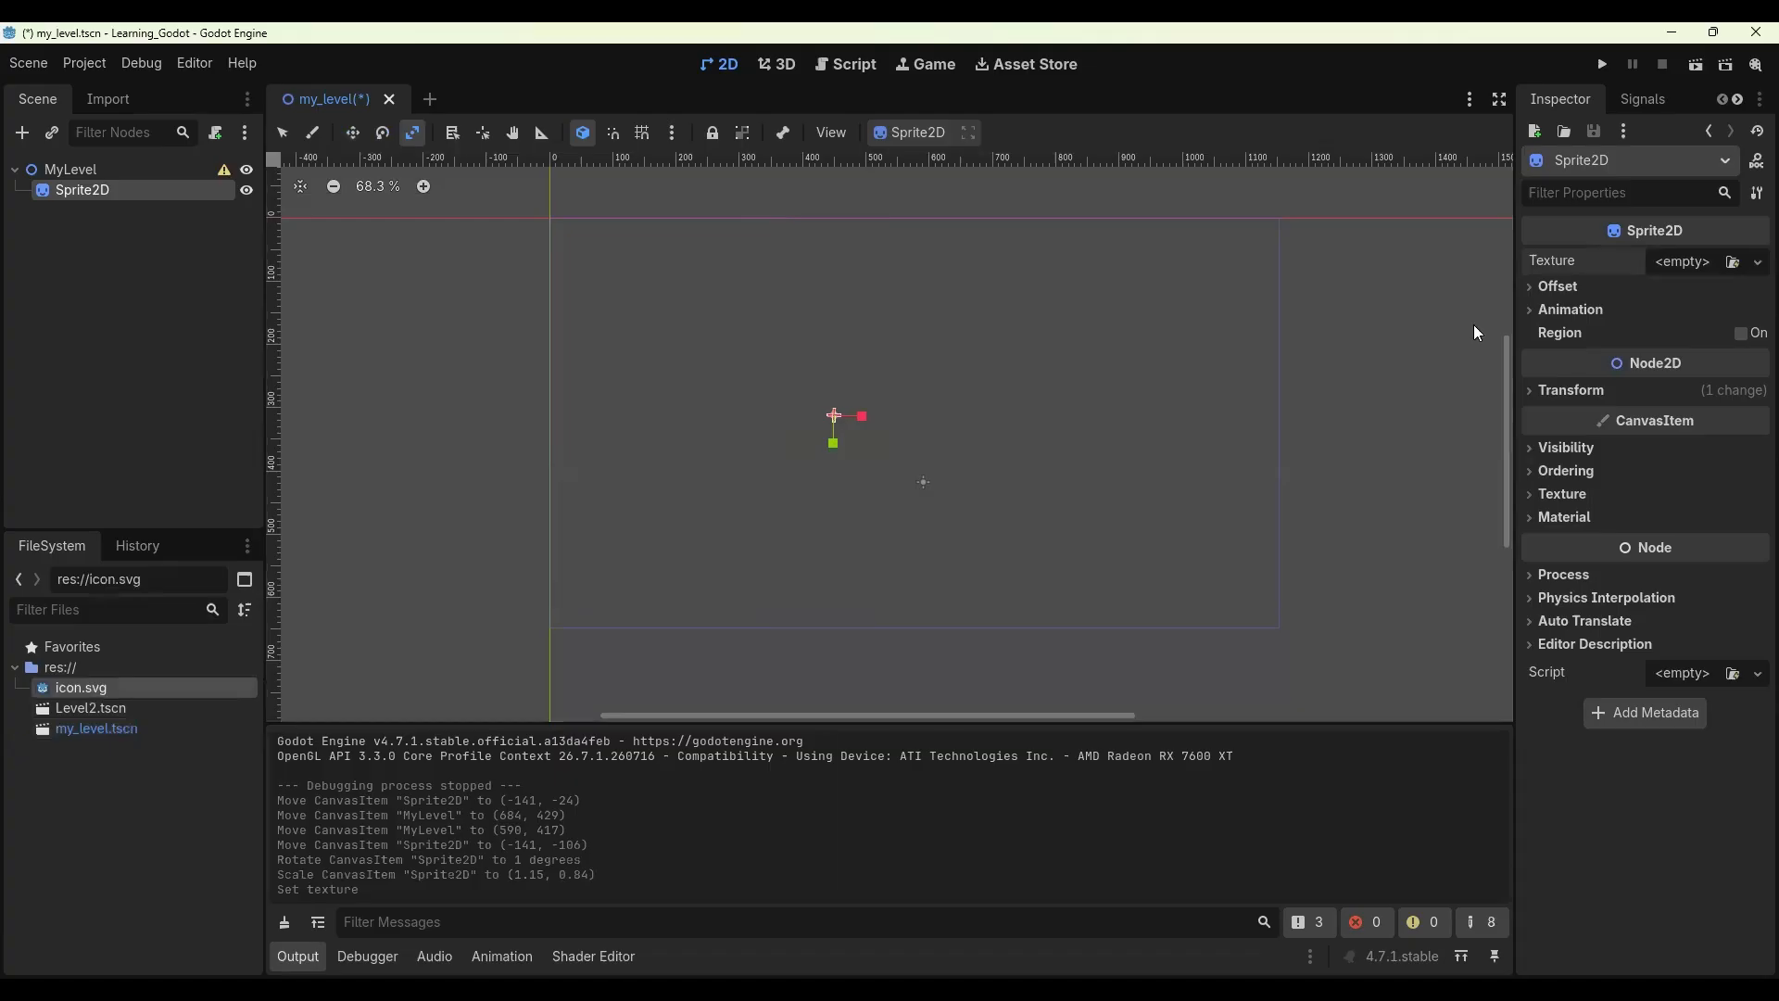
pyautogui.moveTo(1676, 266); pyautogui.dragTo(1673, 265)
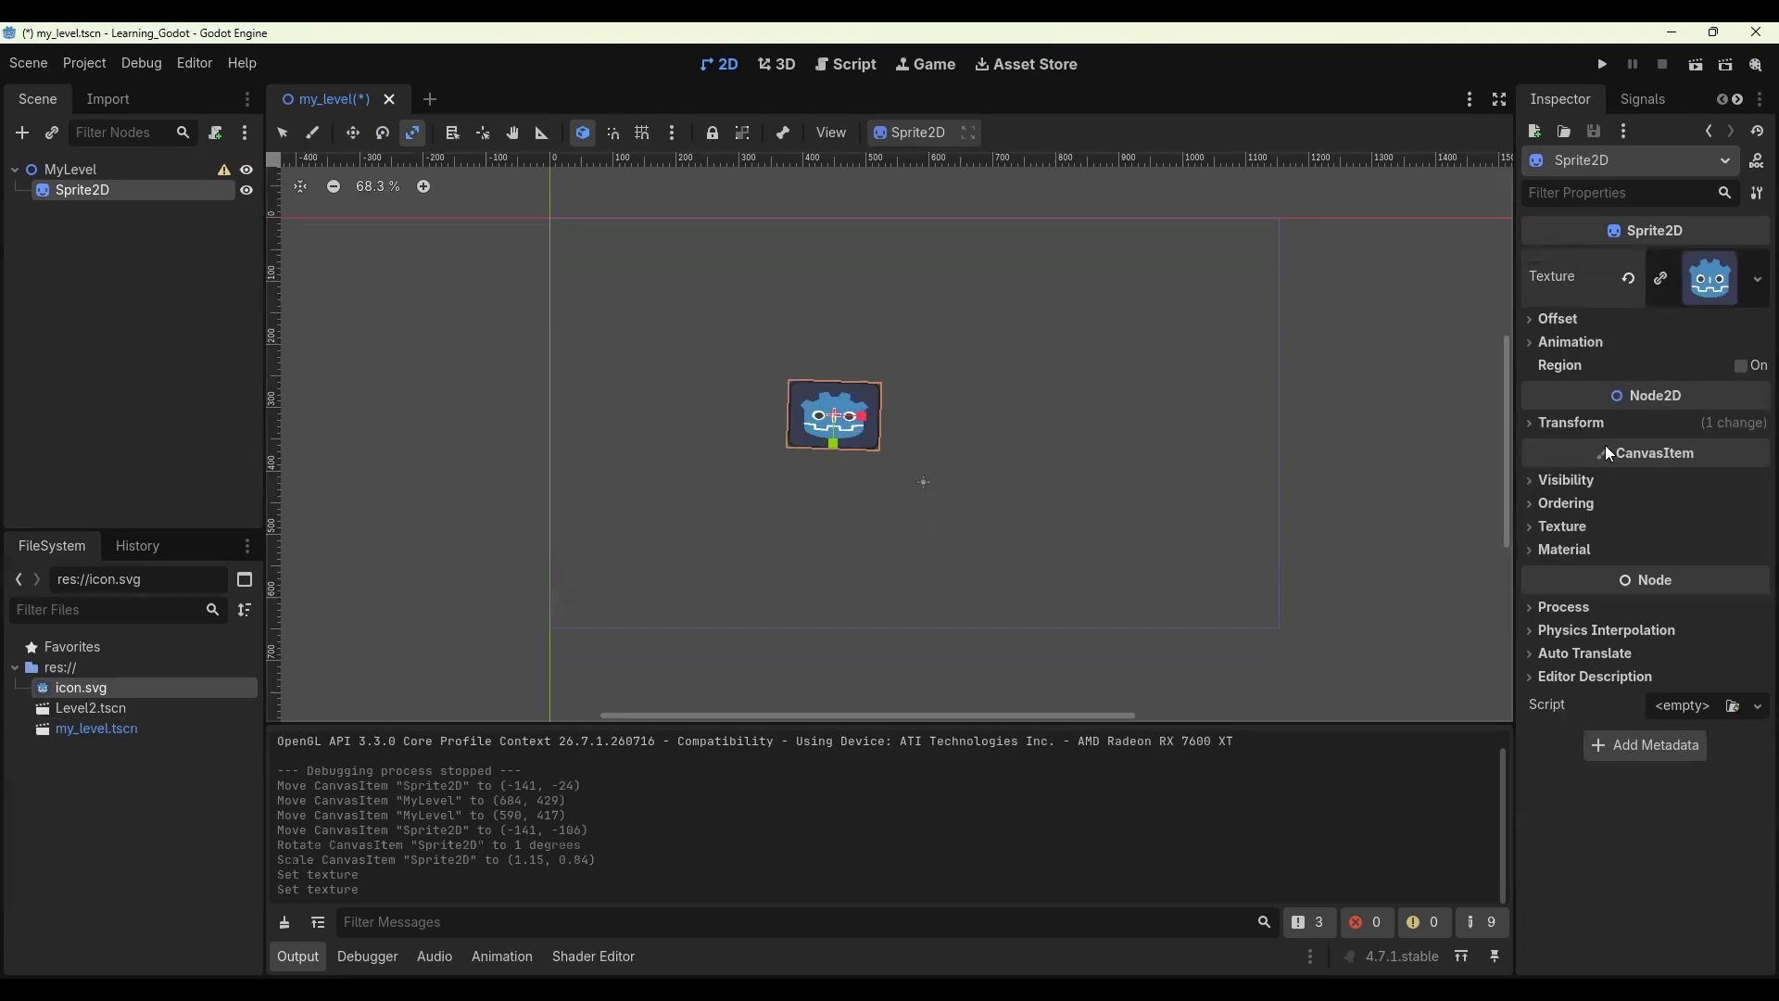
pyautogui.click(1529, 419)
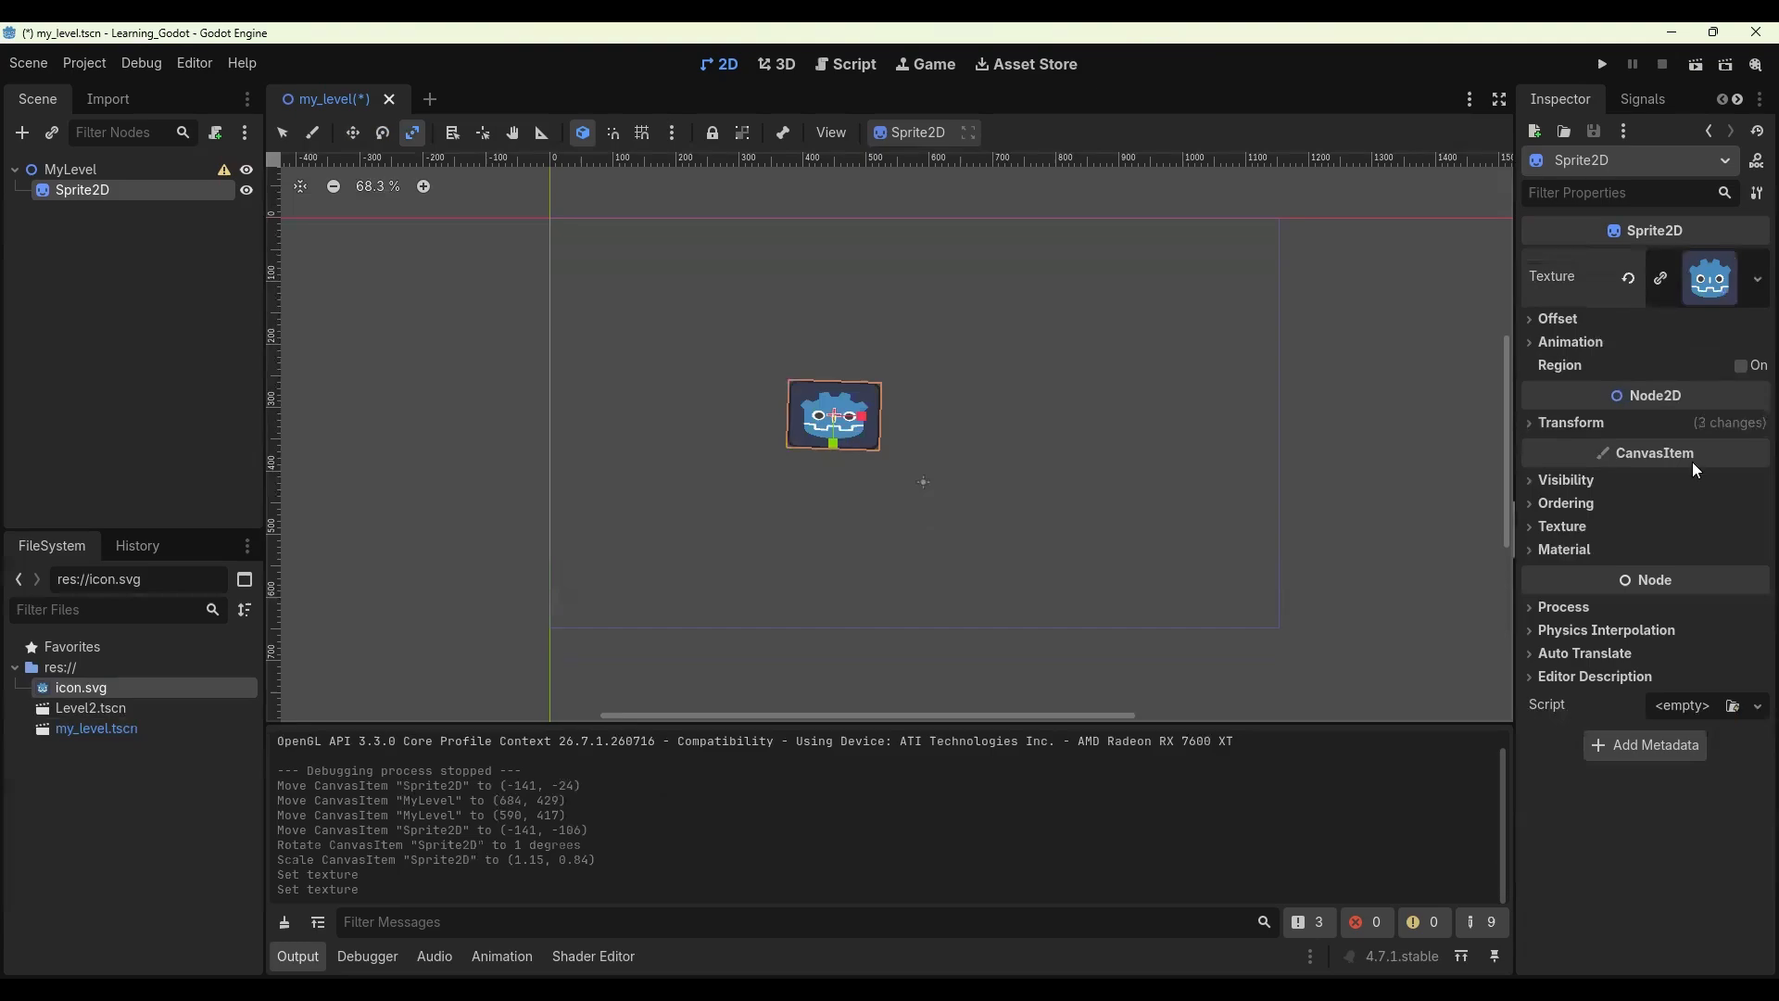
pyautogui.click(1629, 464)
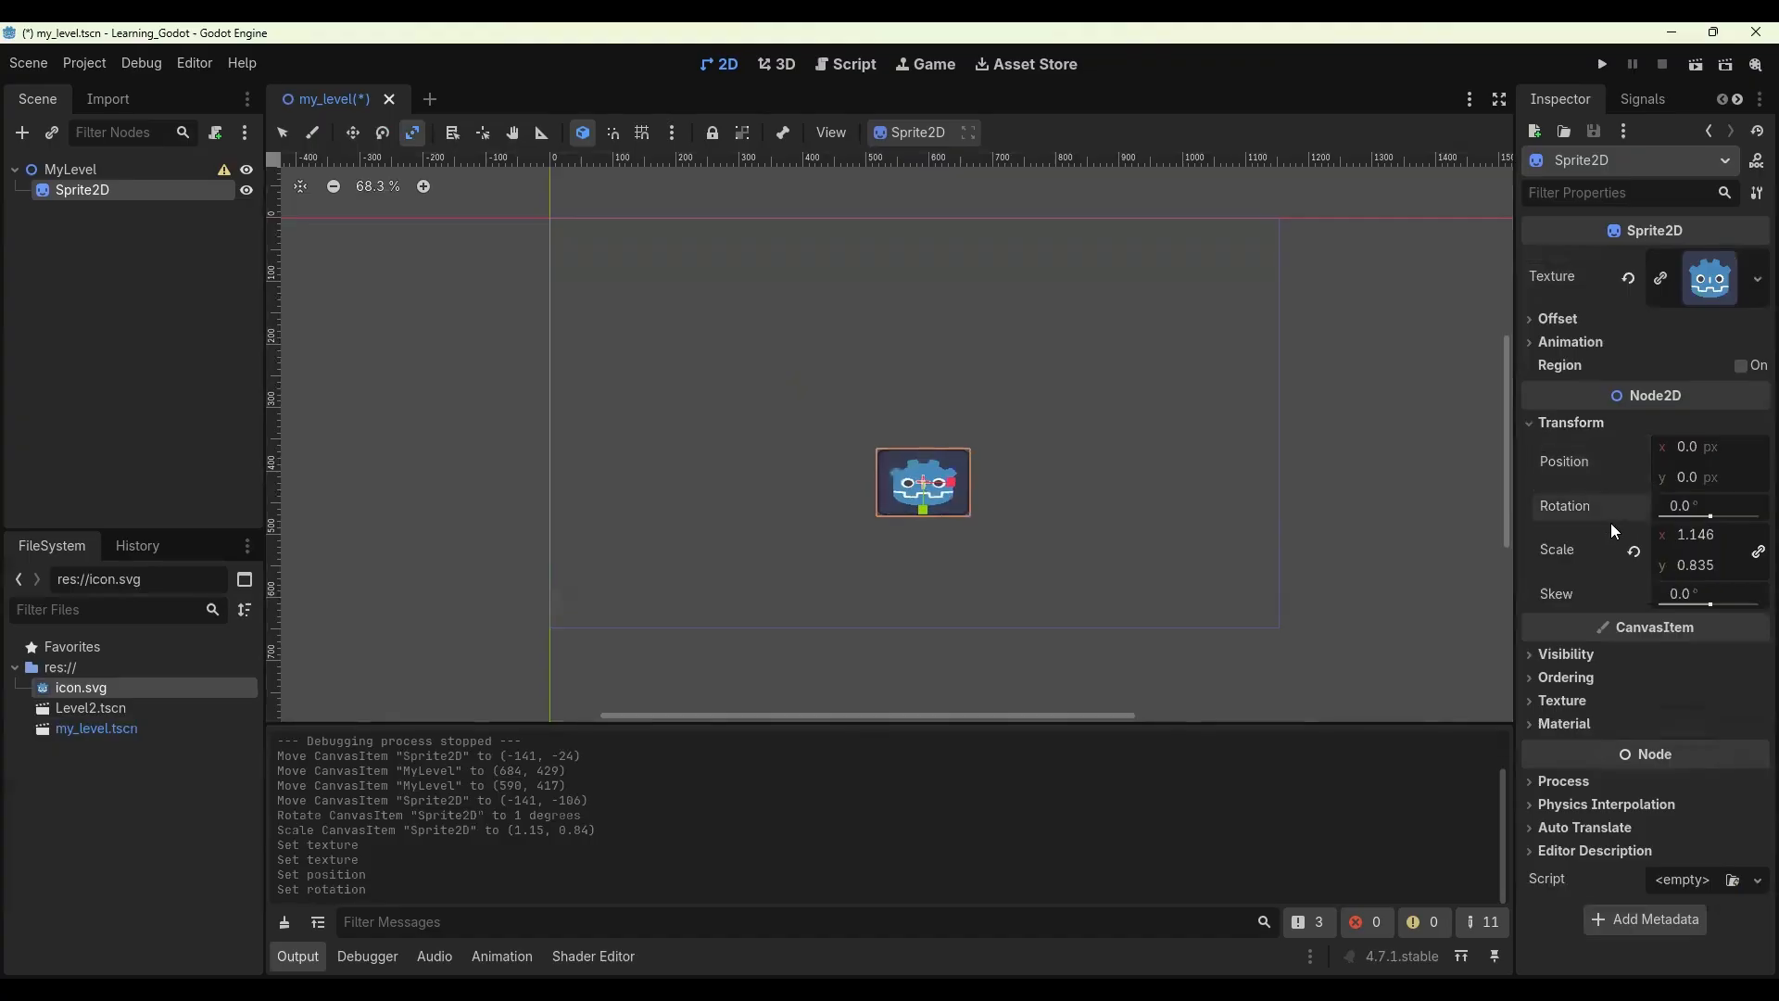
pyautogui.click(1634, 508)
pyautogui.click(1634, 552)
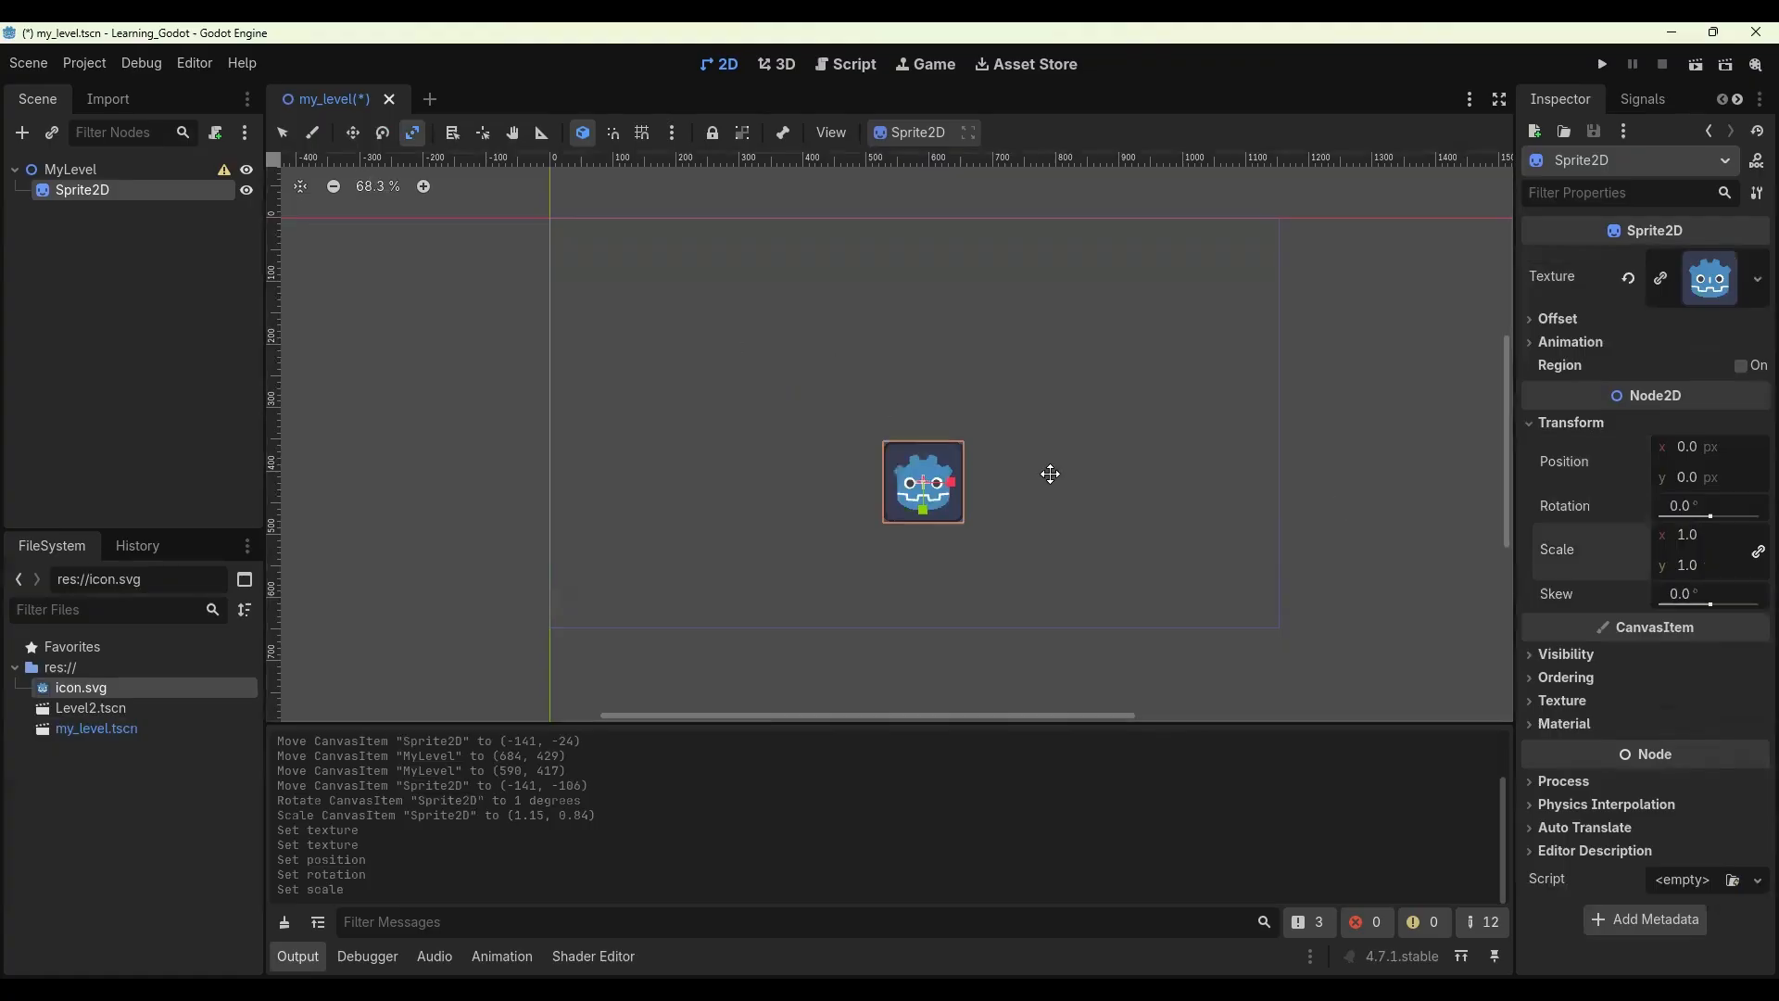
# With the Select tool, move the sprite to about (-82, -91) and rotate it in snapped increments to -45 degrees
pyautogui.press('w')
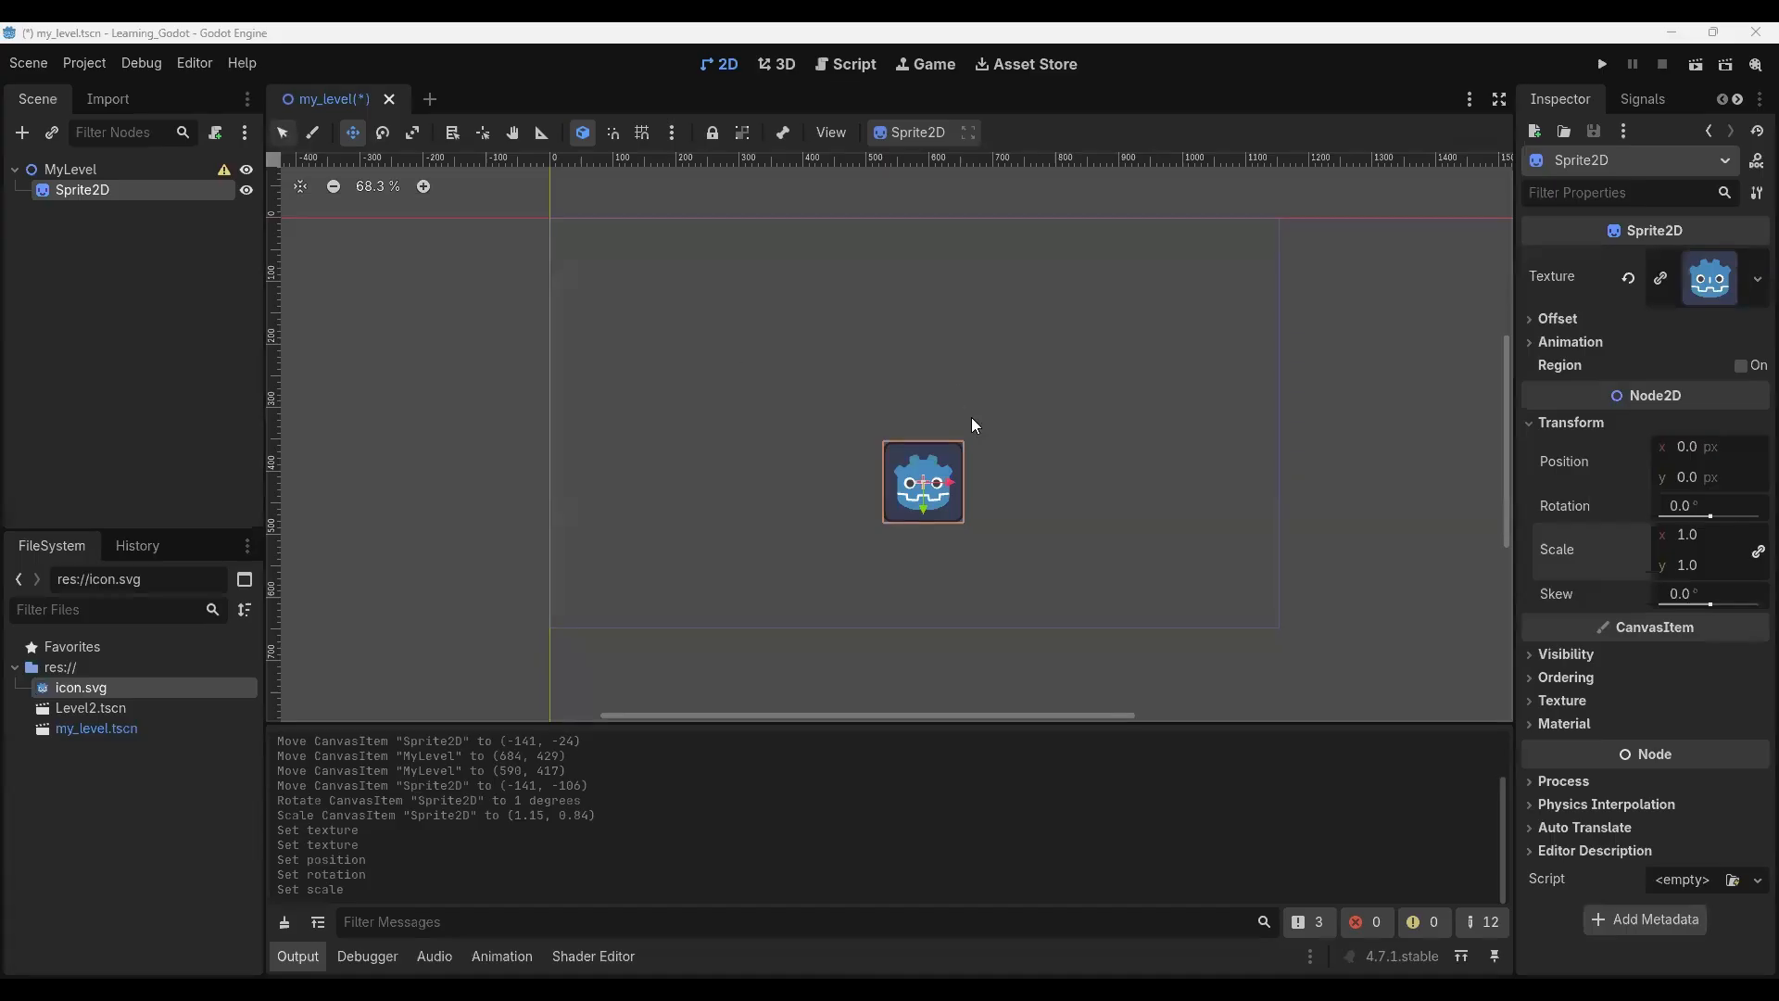
pyautogui.press('q')
pyautogui.moveTo(927, 436); pyautogui.dragTo(874, 378)
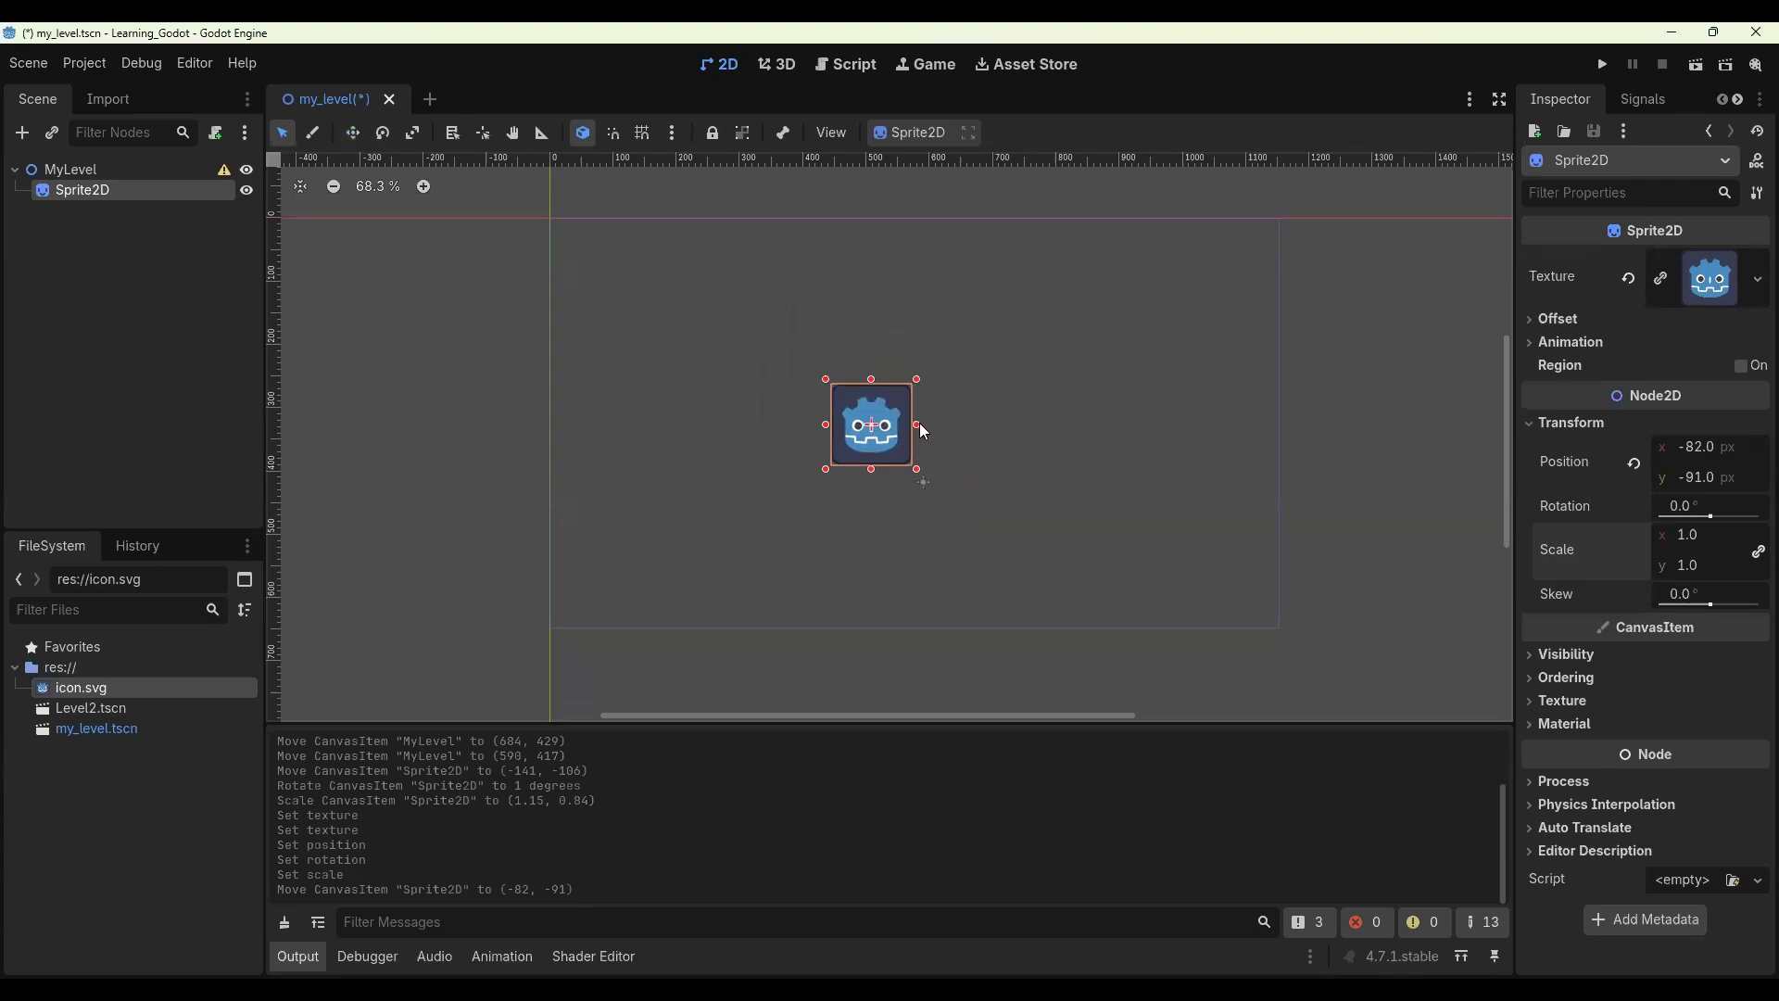
pyautogui.moveTo(919, 423)
pyautogui.mouseDown()
pyautogui.moveTo(1005, 423)
pyautogui.moveTo(920, 424)
pyautogui.mouseUp()
pyautogui.keyDown('ctrl'); pyautogui.moveTo(932, 384); pyautogui.dragTo(912, 308); pyautogui.keyUp('ctrl')
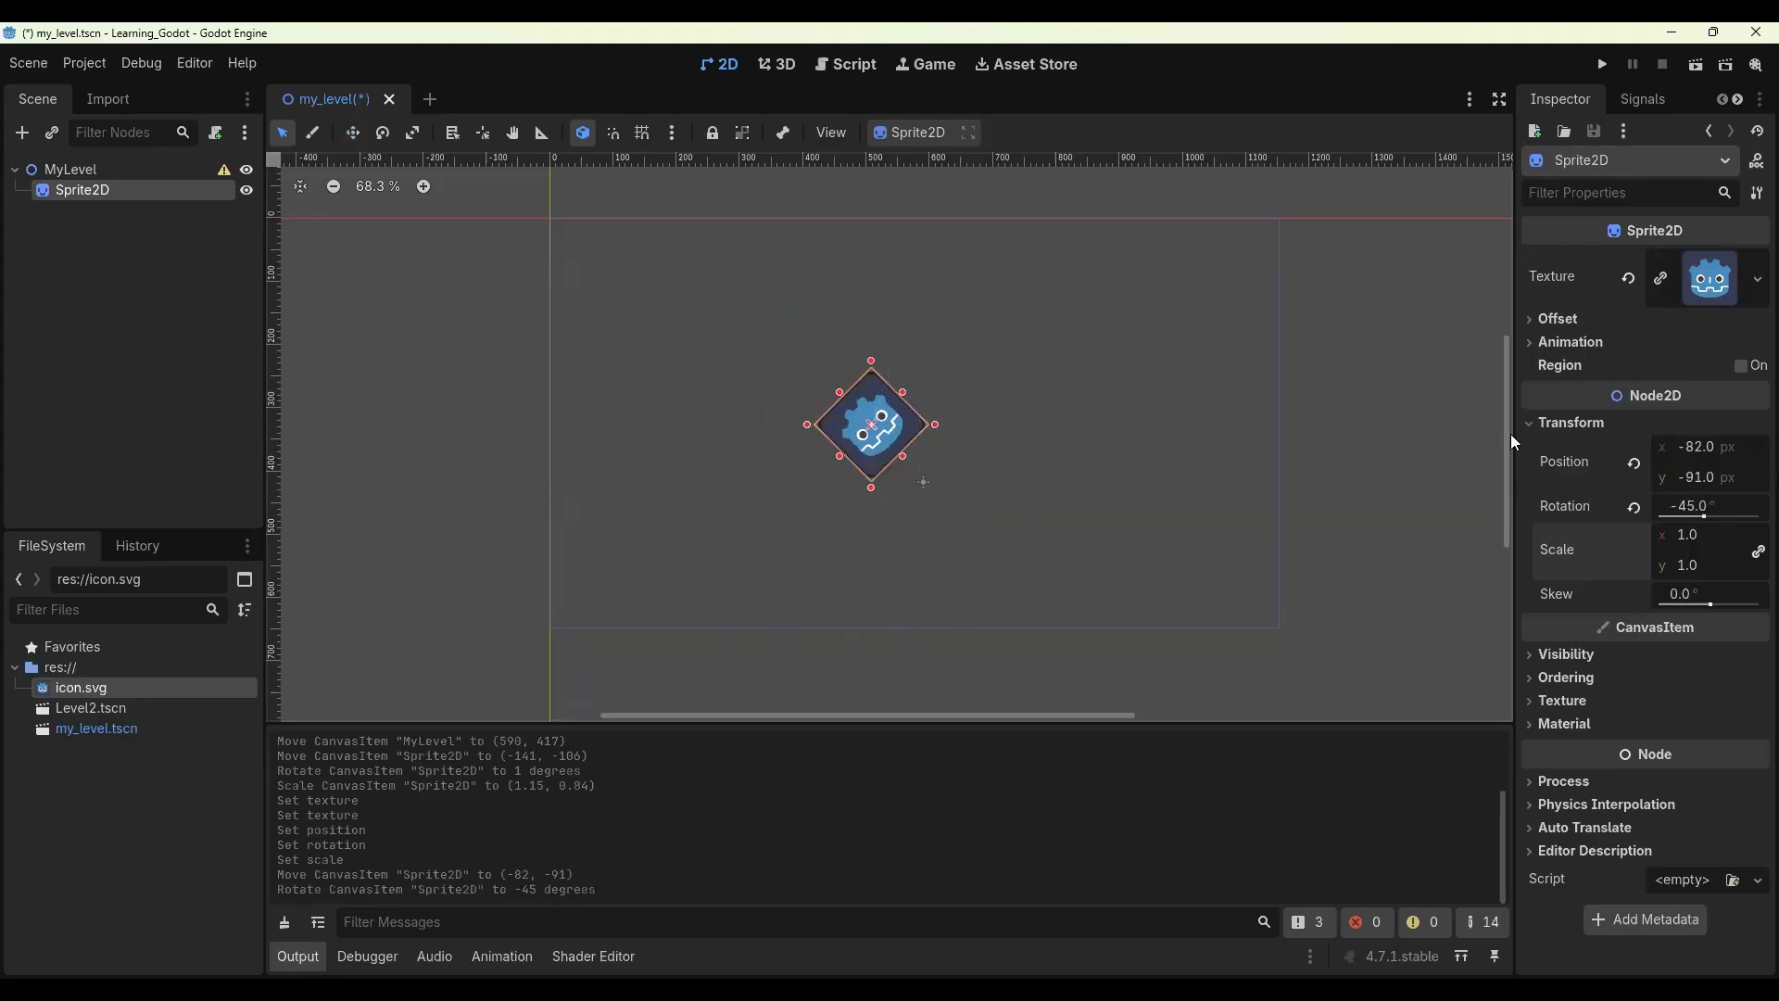
# Reset the sprite's position and rotation to their defaults
pyautogui.click(1635, 461)
pyautogui.click(1635, 506)
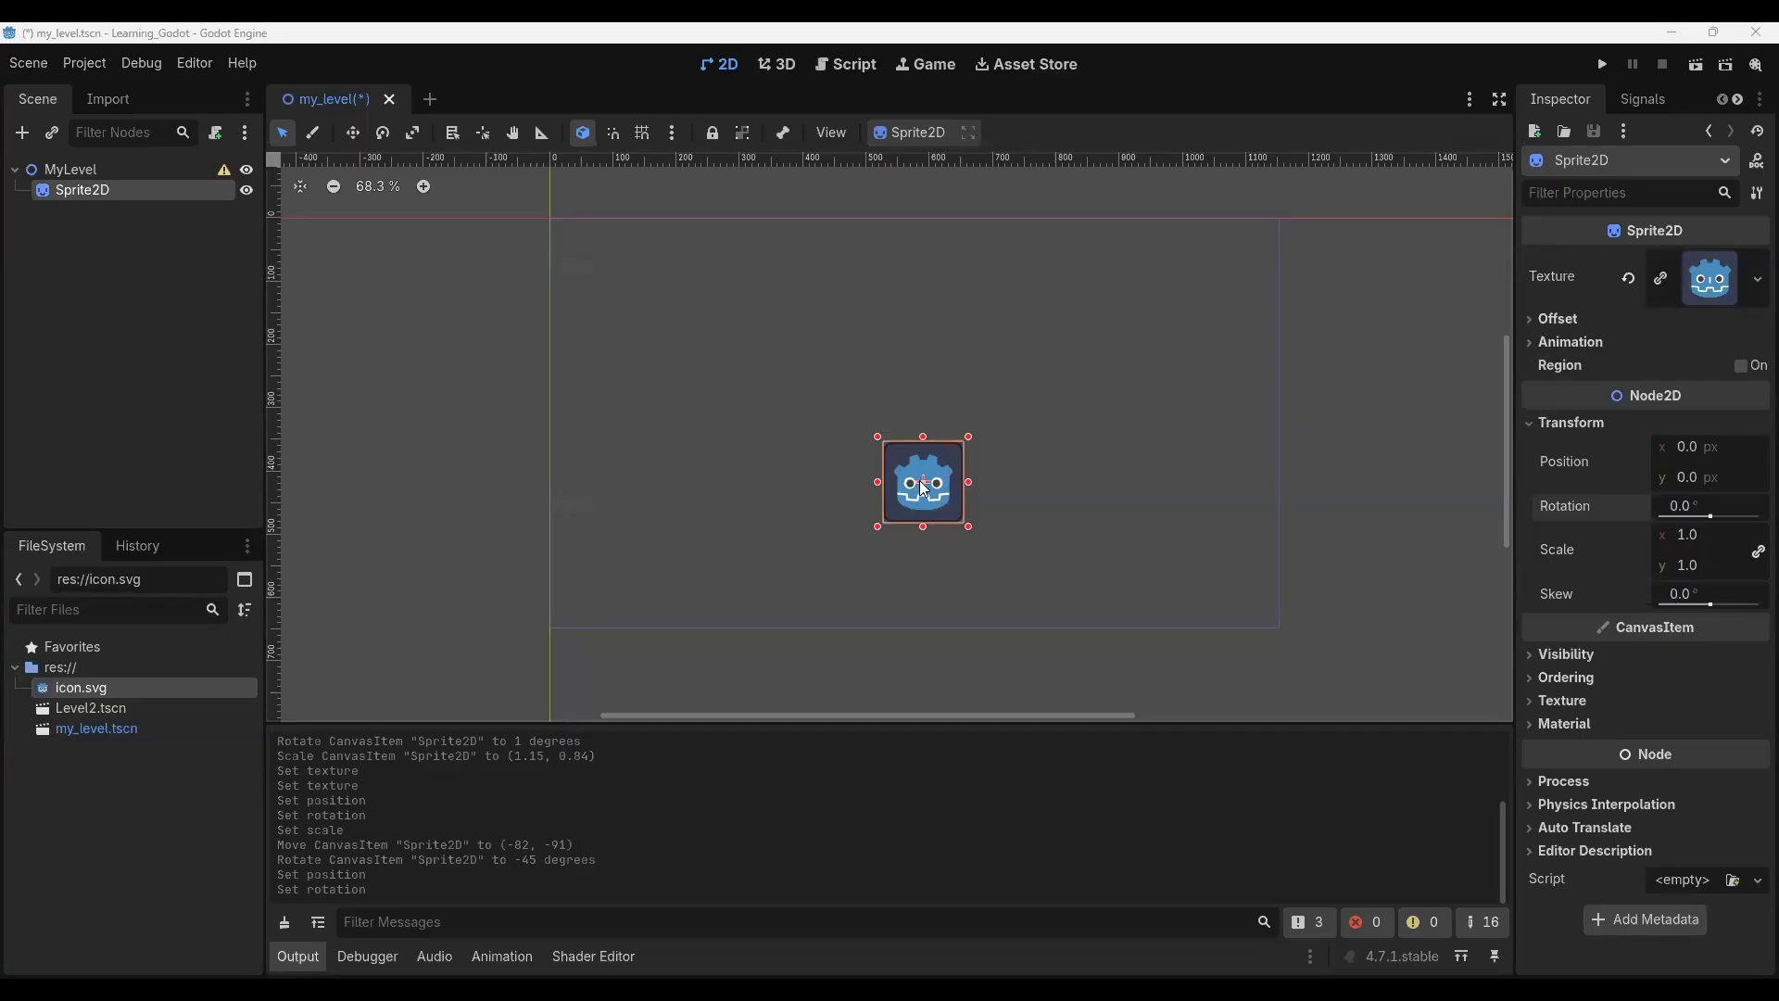
# Set the sprite's horizontal texture offset to 10 px
pyautogui.click(1539, 320)
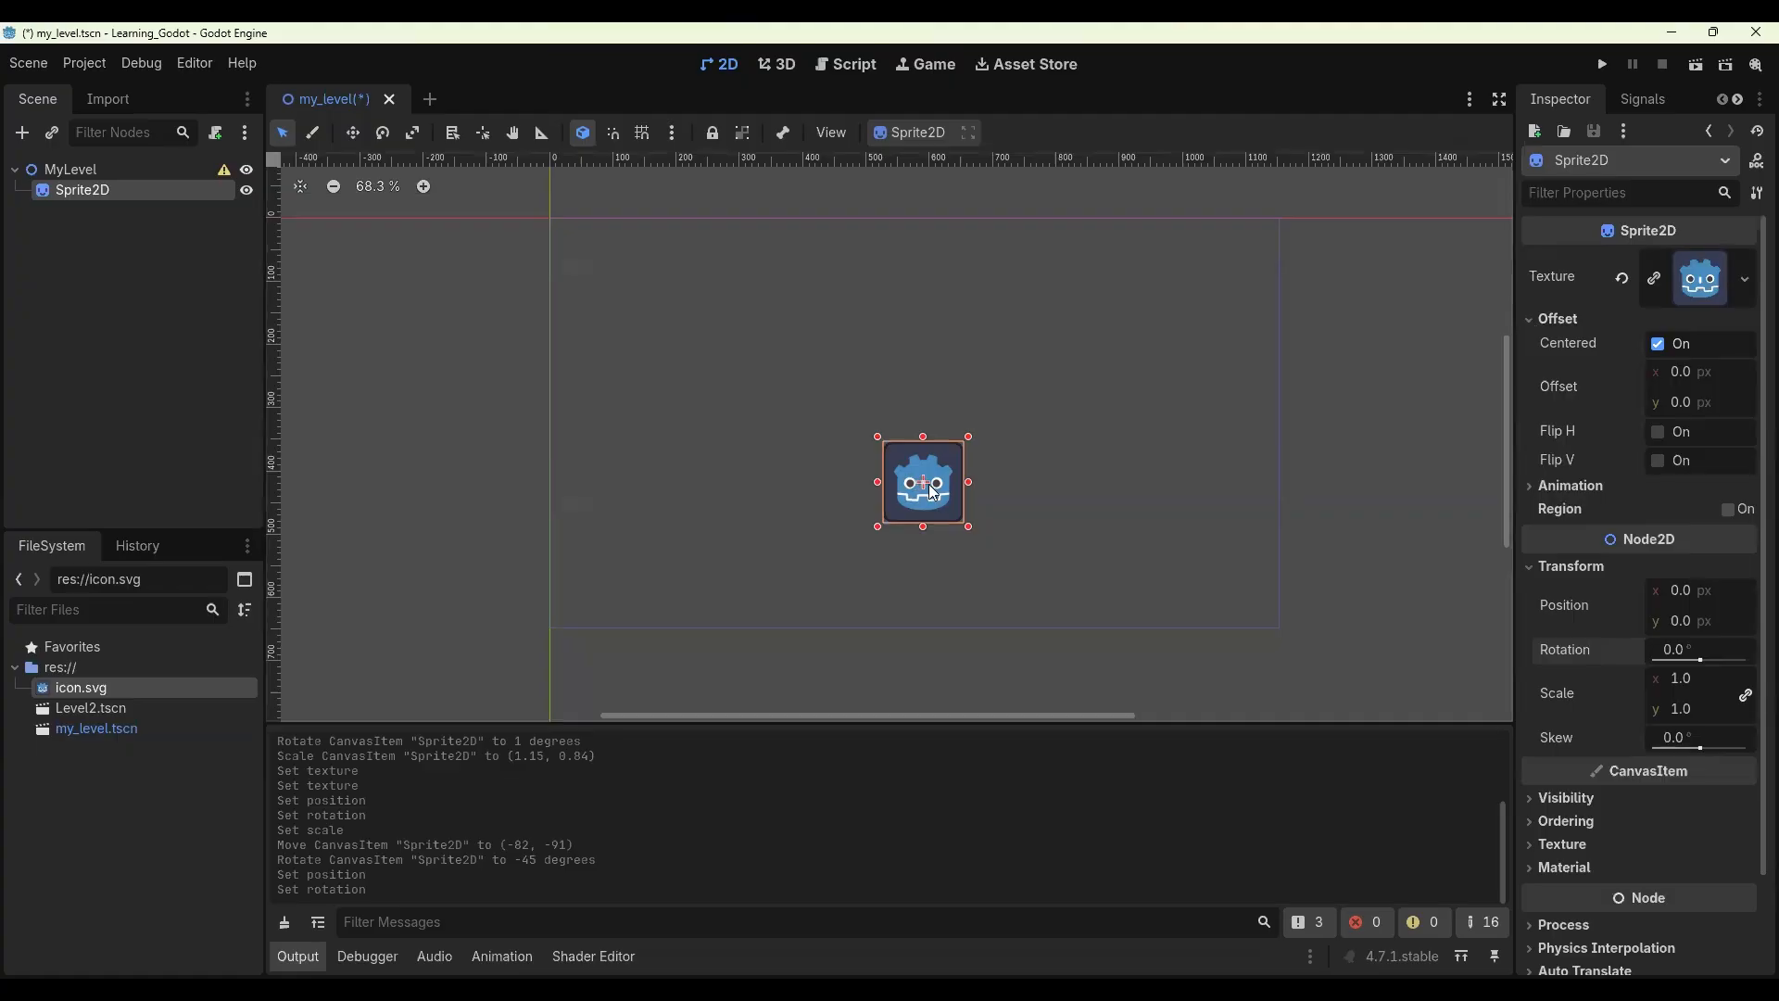
pyautogui.click(1683, 372)
pyautogui.write('1')
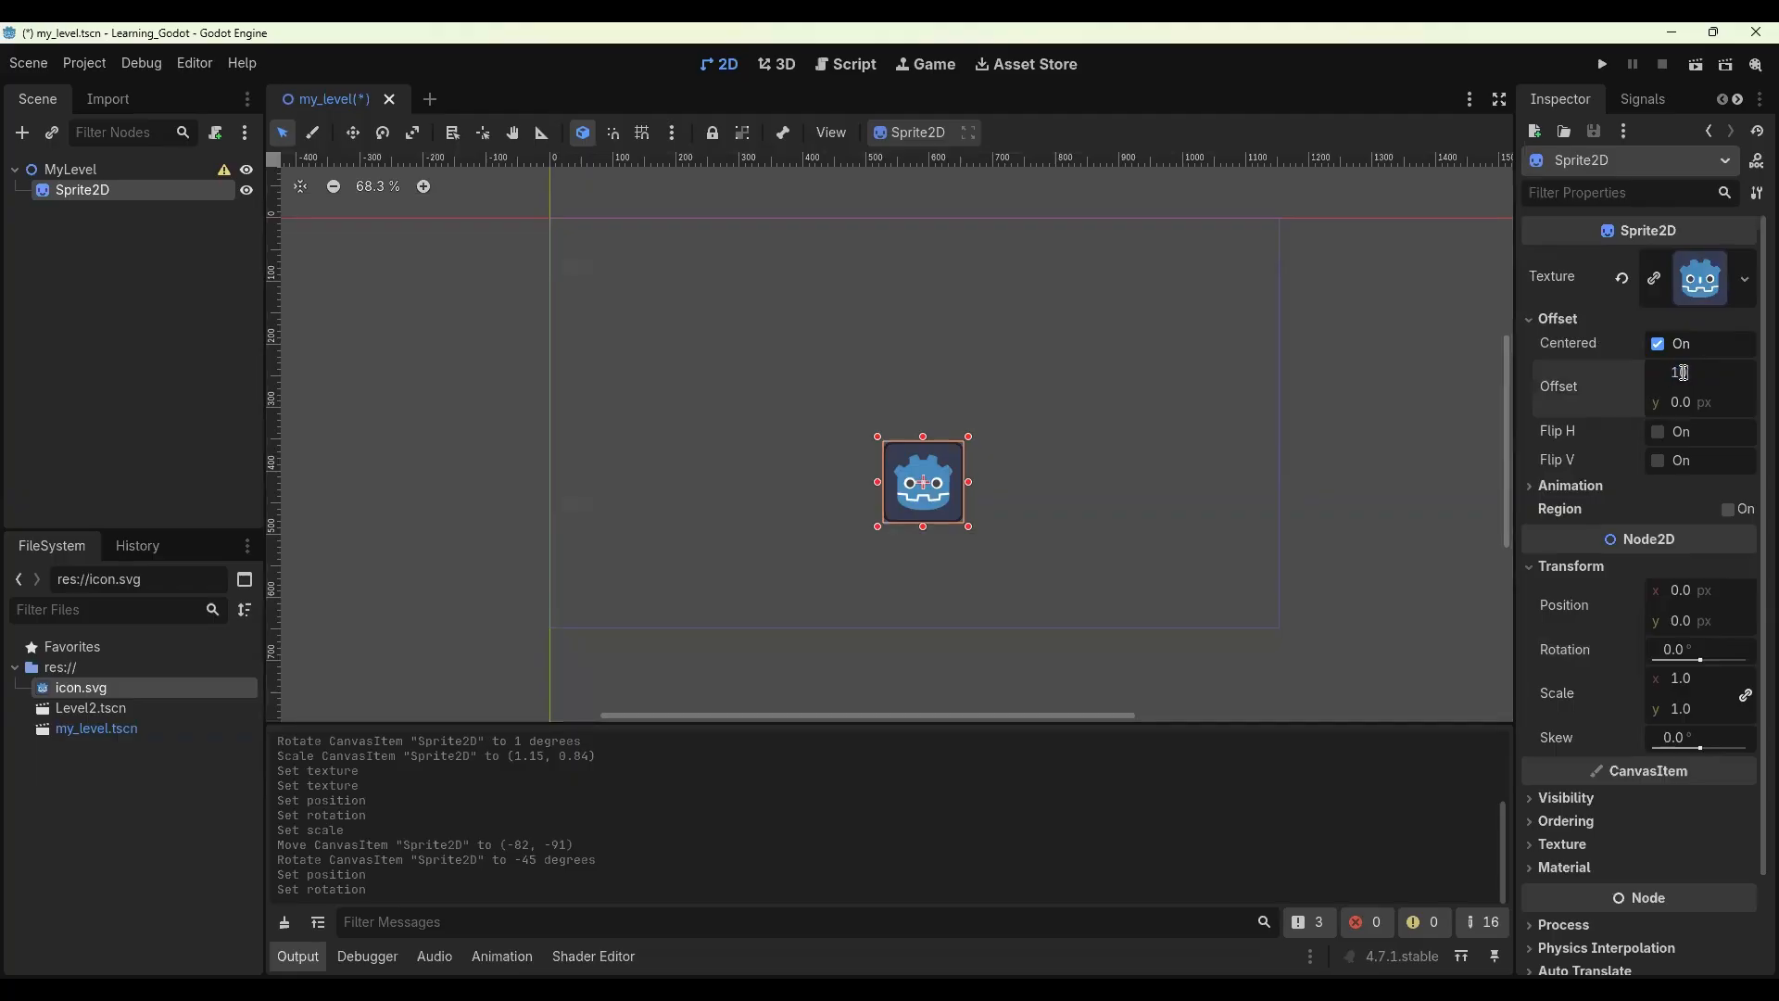
pyautogui.write('0')
pyautogui.press('Return')
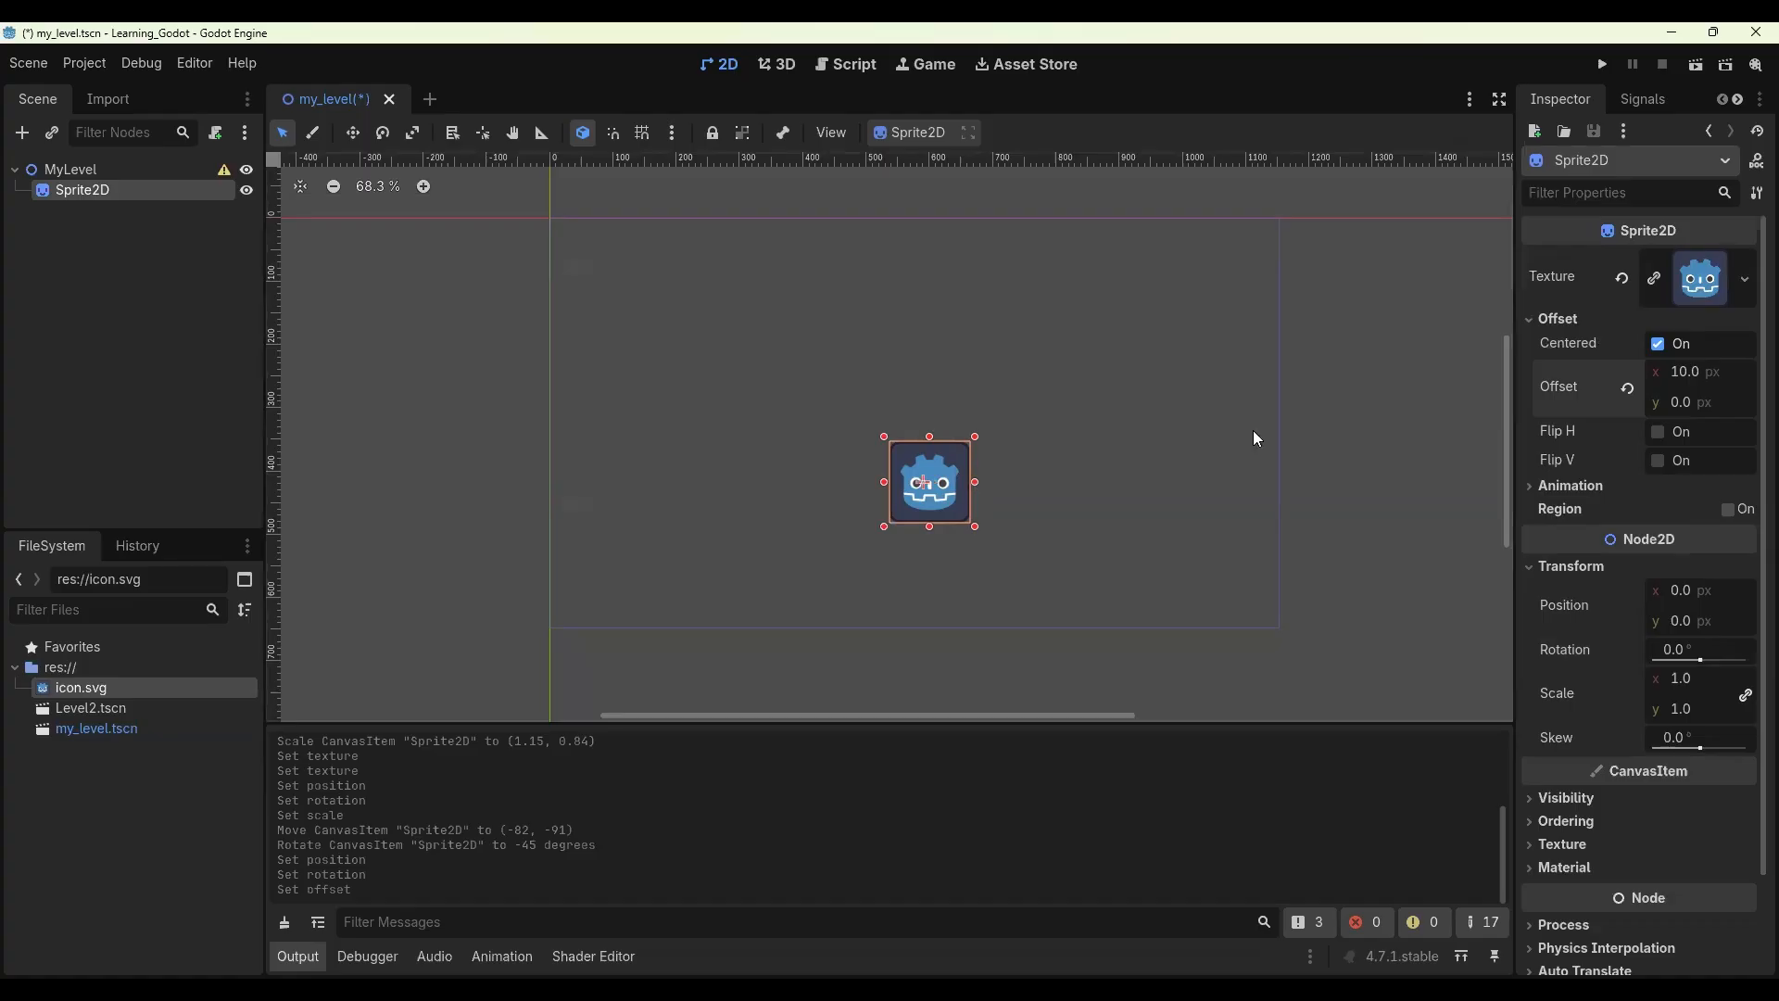
# Set the sprite's texture offset to x 100 px and y 200 px, and reset the offset to its default
pyautogui.click(1679, 372)
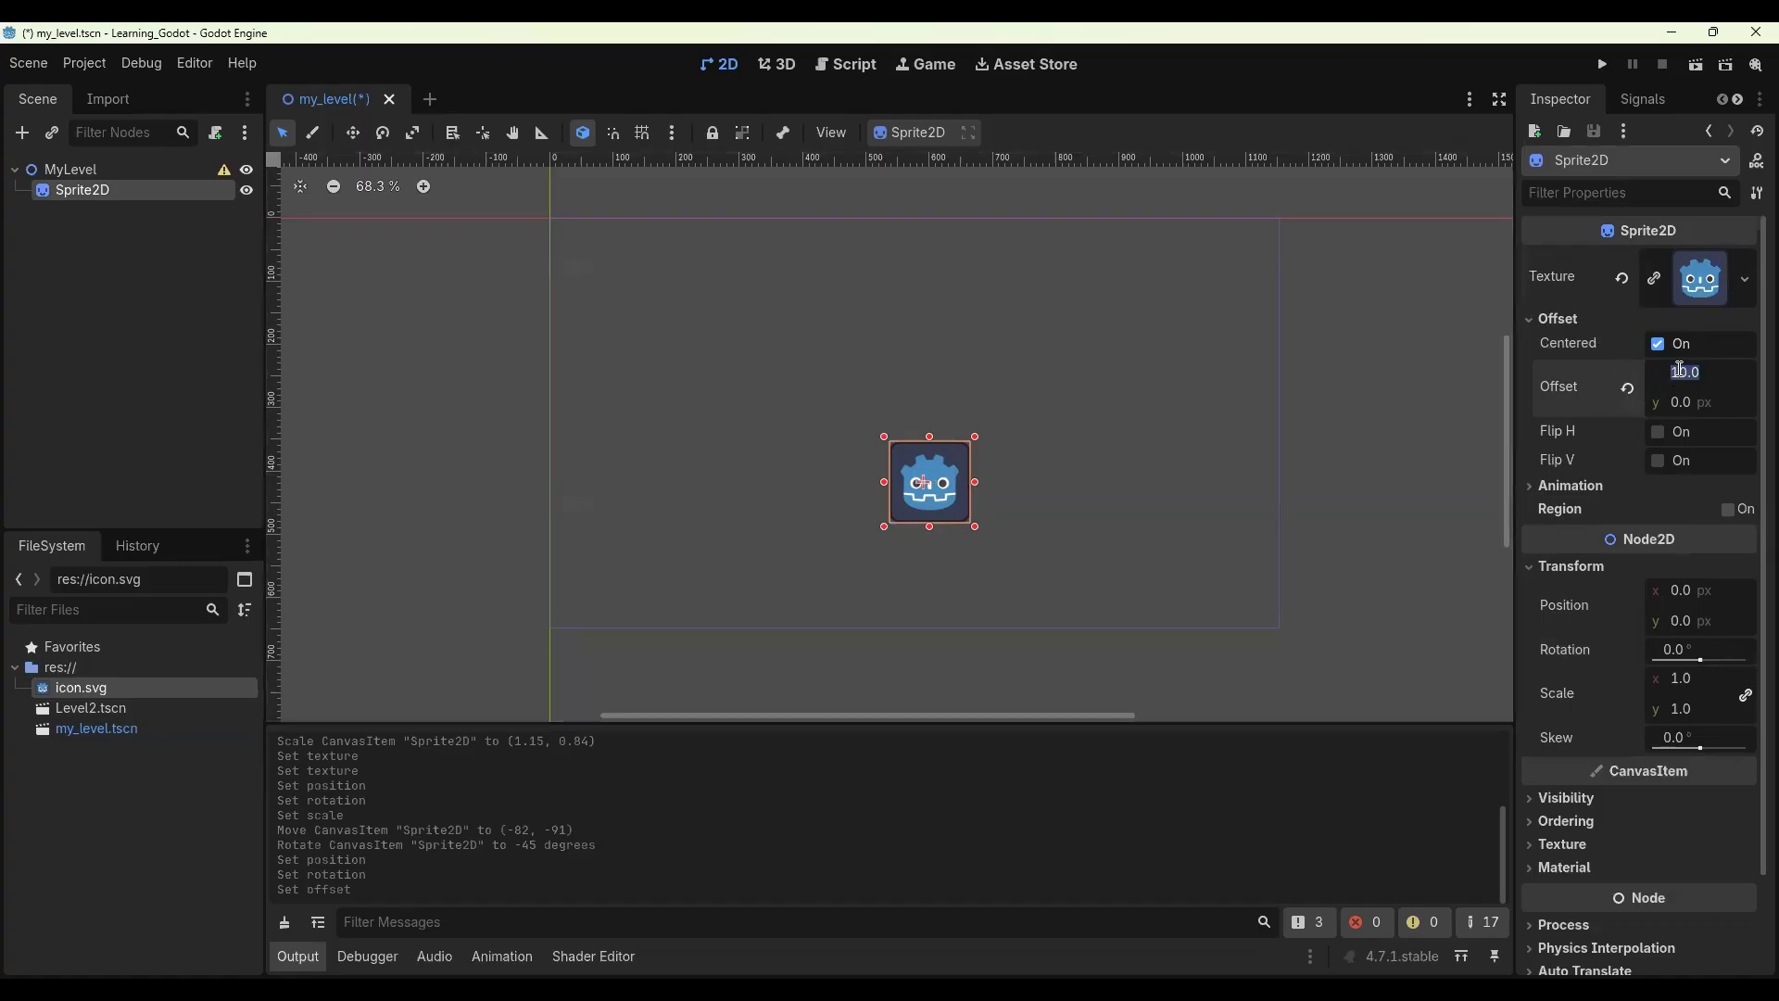
pyautogui.write('100')
pyautogui.press('Return')
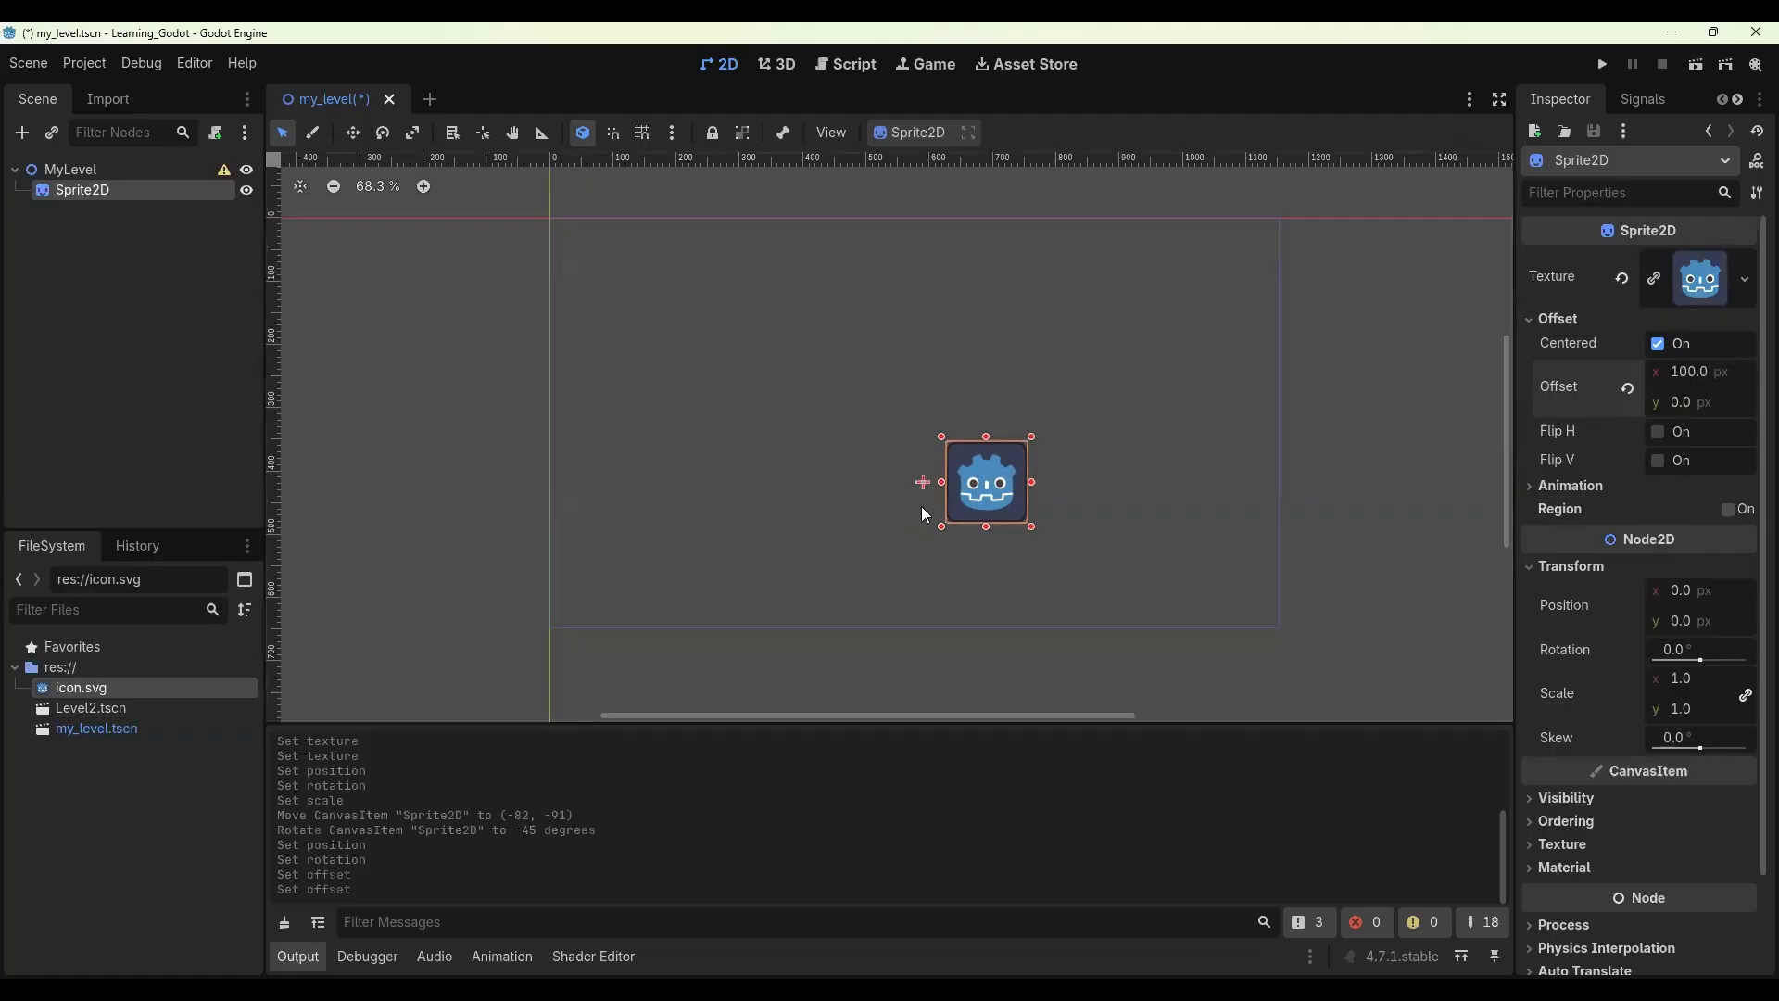
pyautogui.click(1683, 404)
pyautogui.write('200')
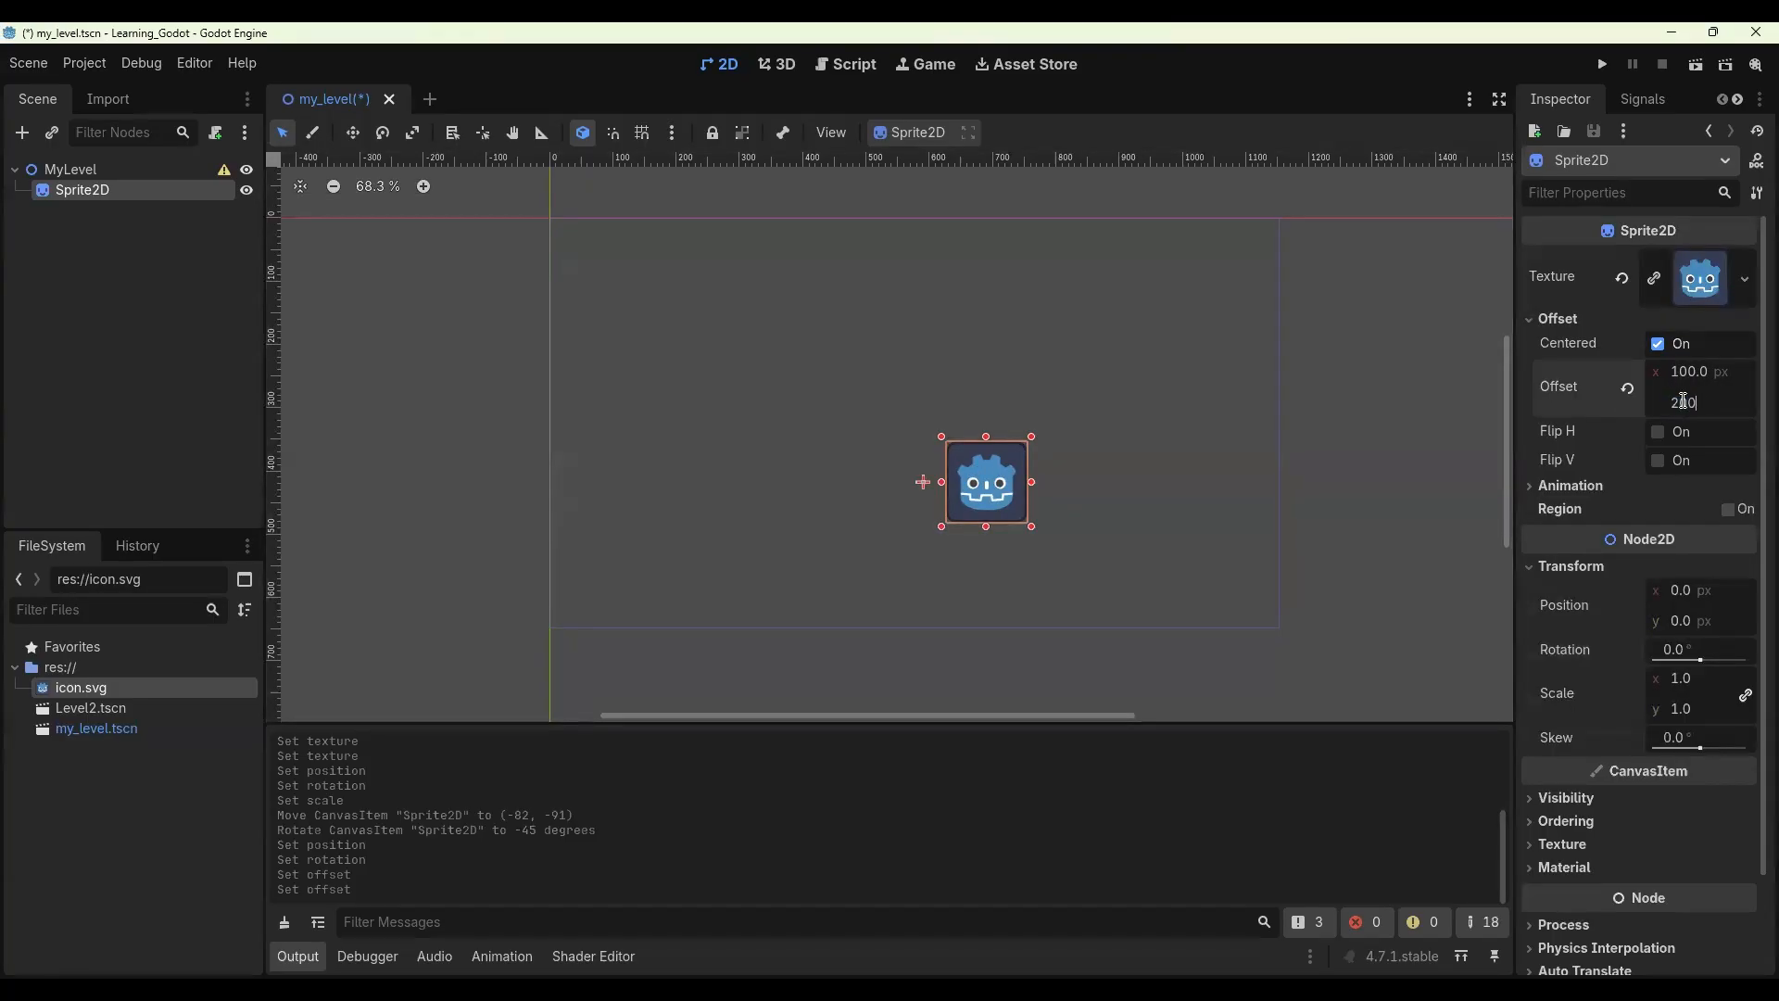
pyautogui.press('Return')
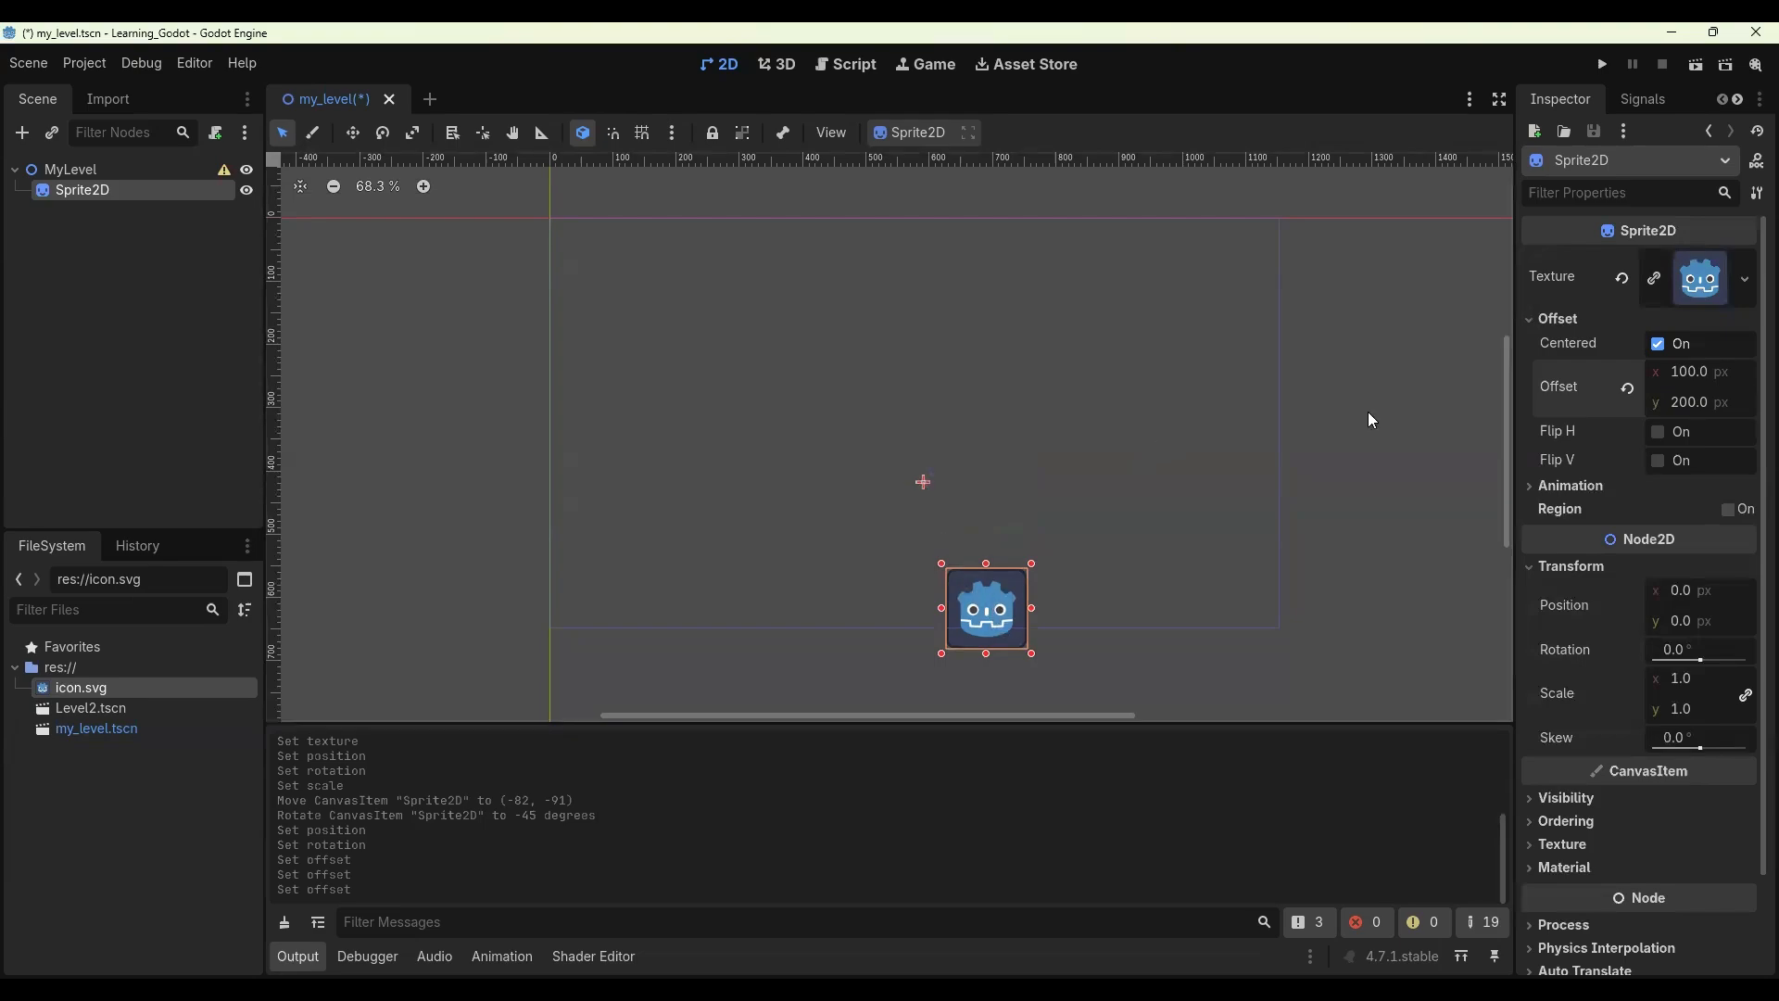
pyautogui.click(1630, 389)
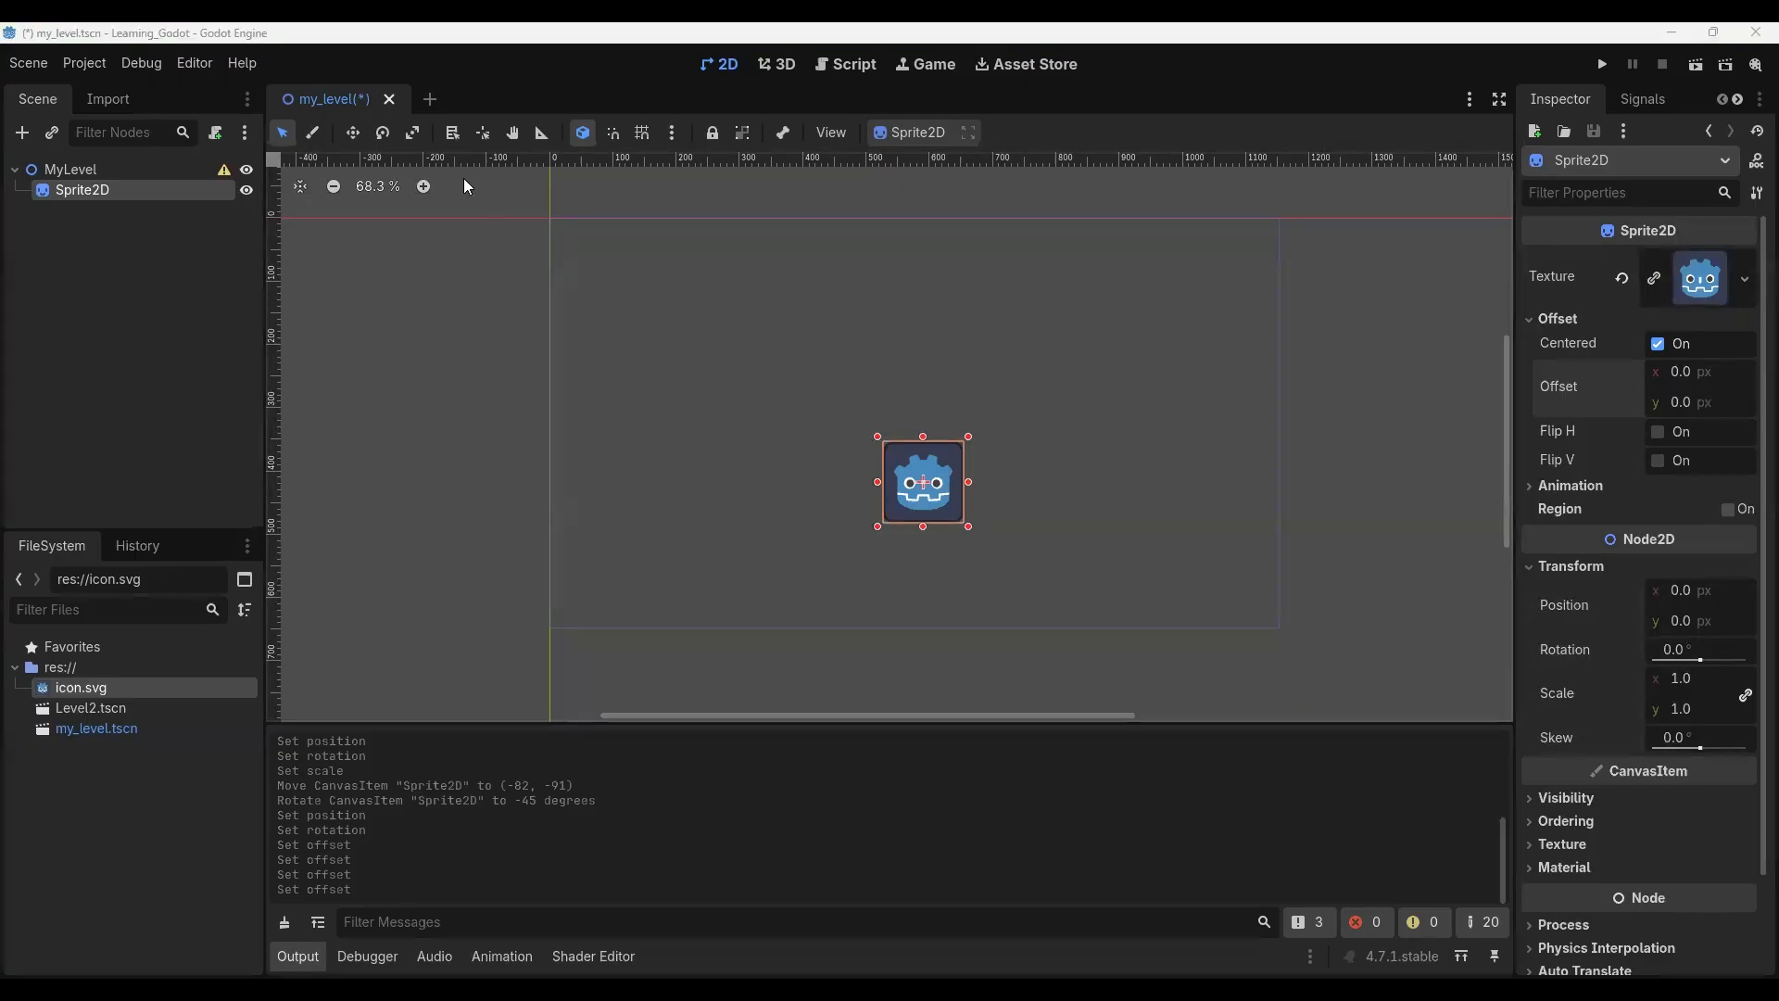
# Try the Pan tool on the 2D view and measure a diagonal across the viewport frame with the Ruler tool
pyautogui.click(513, 135)
pyautogui.moveTo(696, 336); pyautogui.dragTo(732, 298)
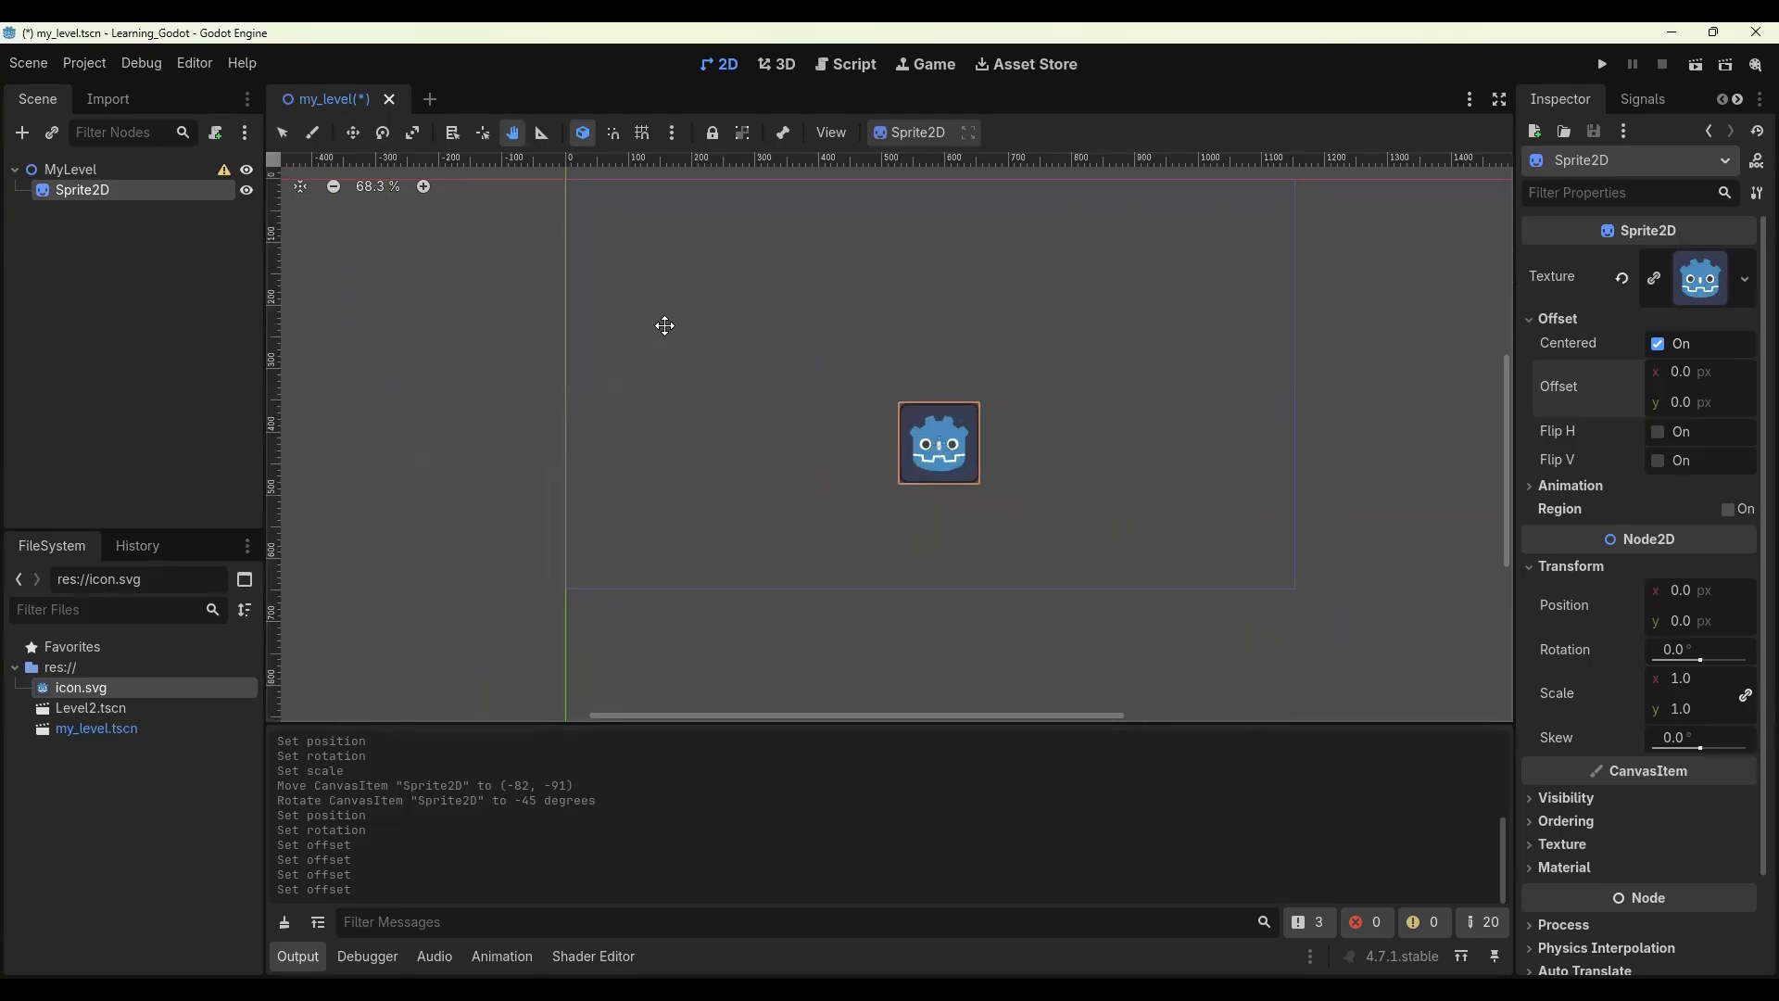
pyautogui.moveTo(666, 325); pyautogui.dragTo(624, 398)
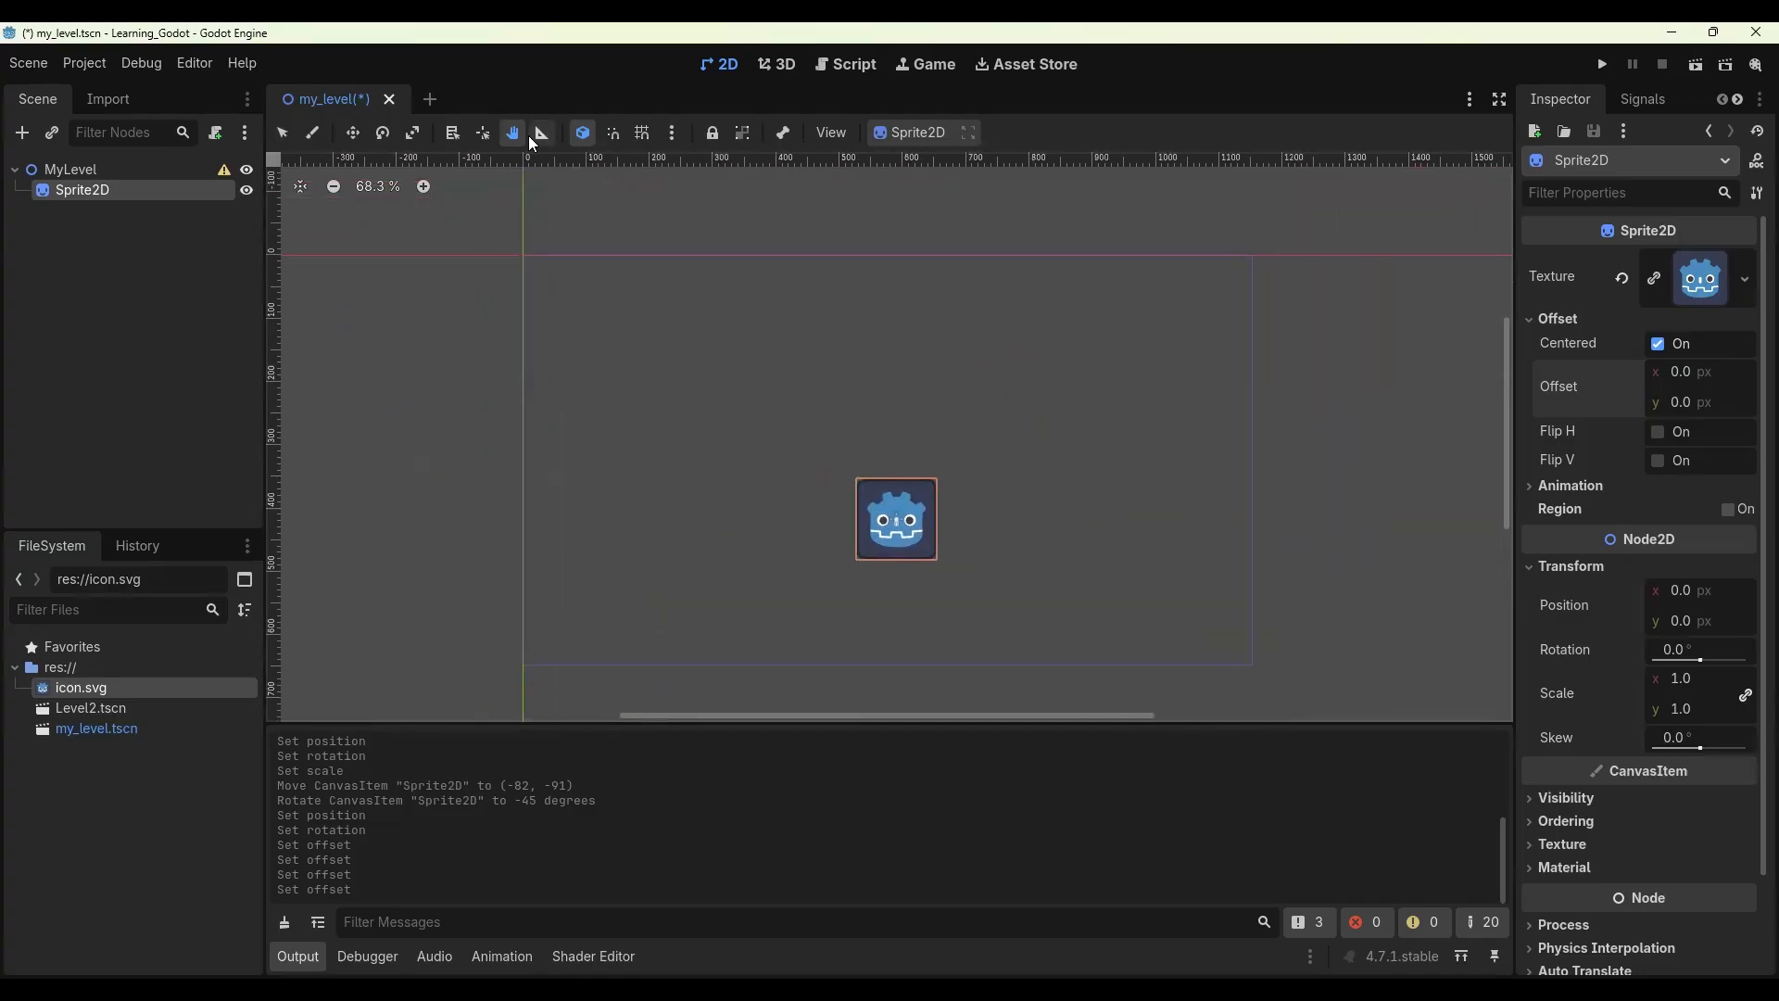
pyautogui.click(542, 135)
pyautogui.moveTo(539, 280); pyautogui.dragTo(1092, 565)
pyautogui.click(289, 134)
# Look at the 3D workspace and return to the 2D workspace
pyautogui.click(785, 65)
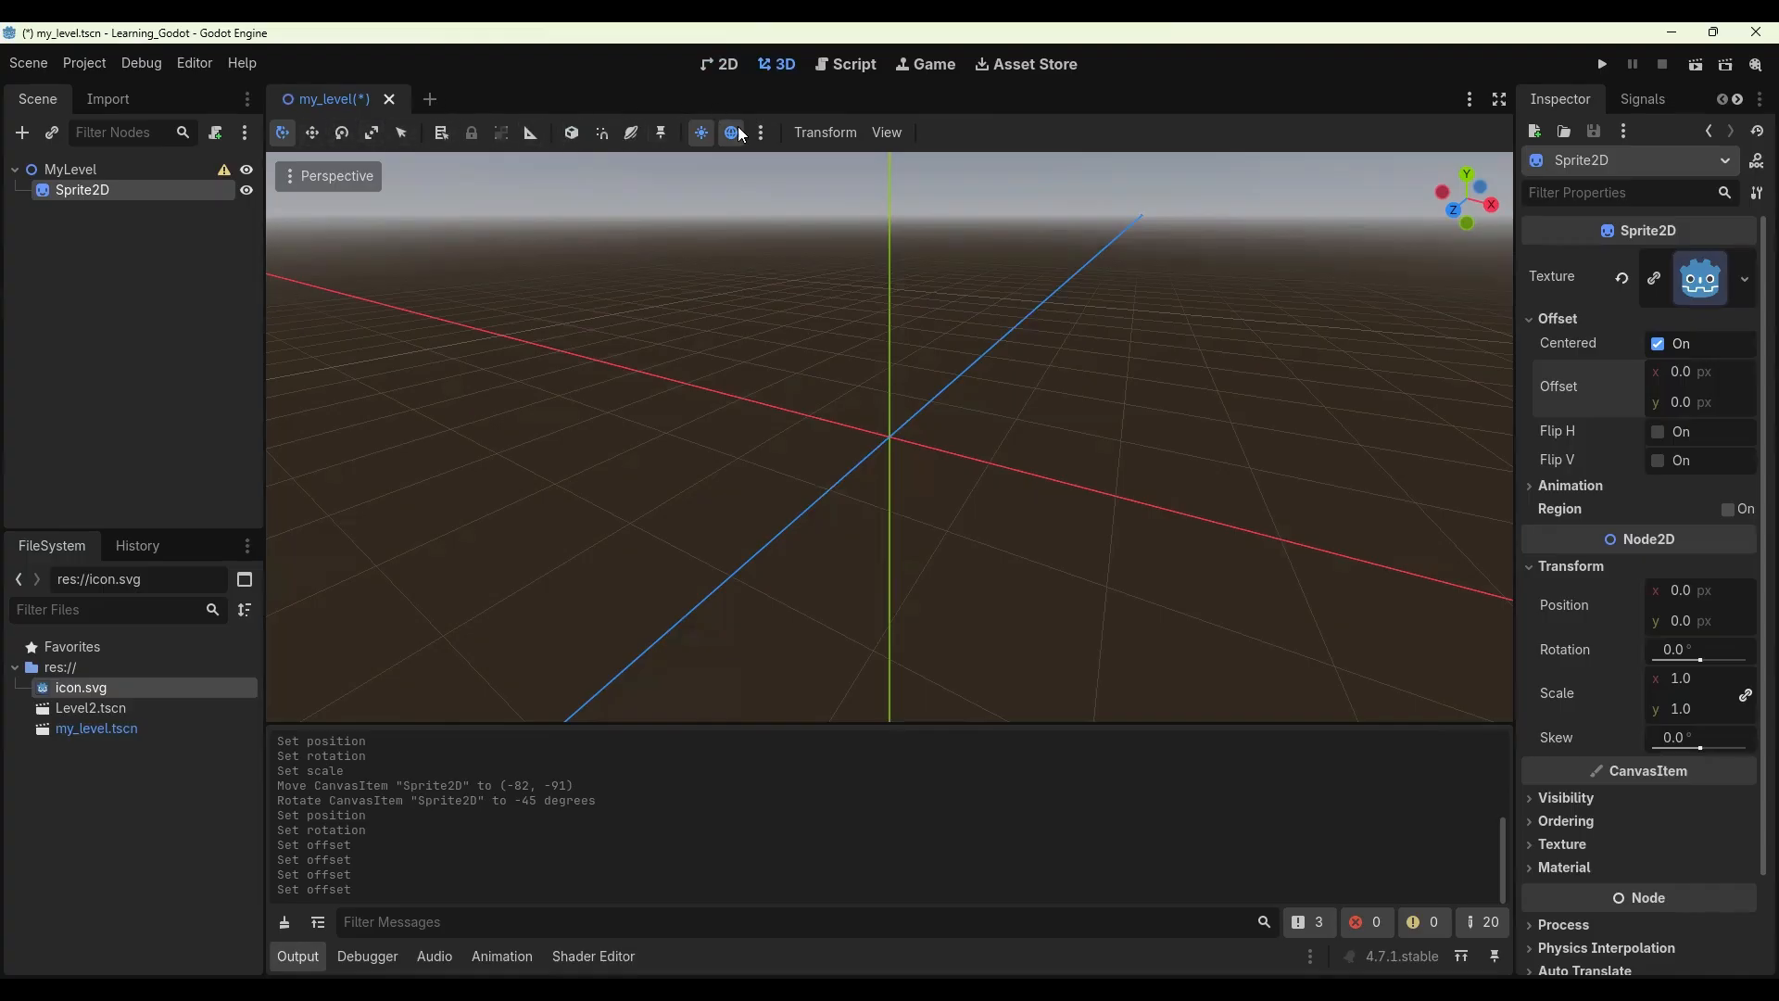
pyautogui.click(717, 61)
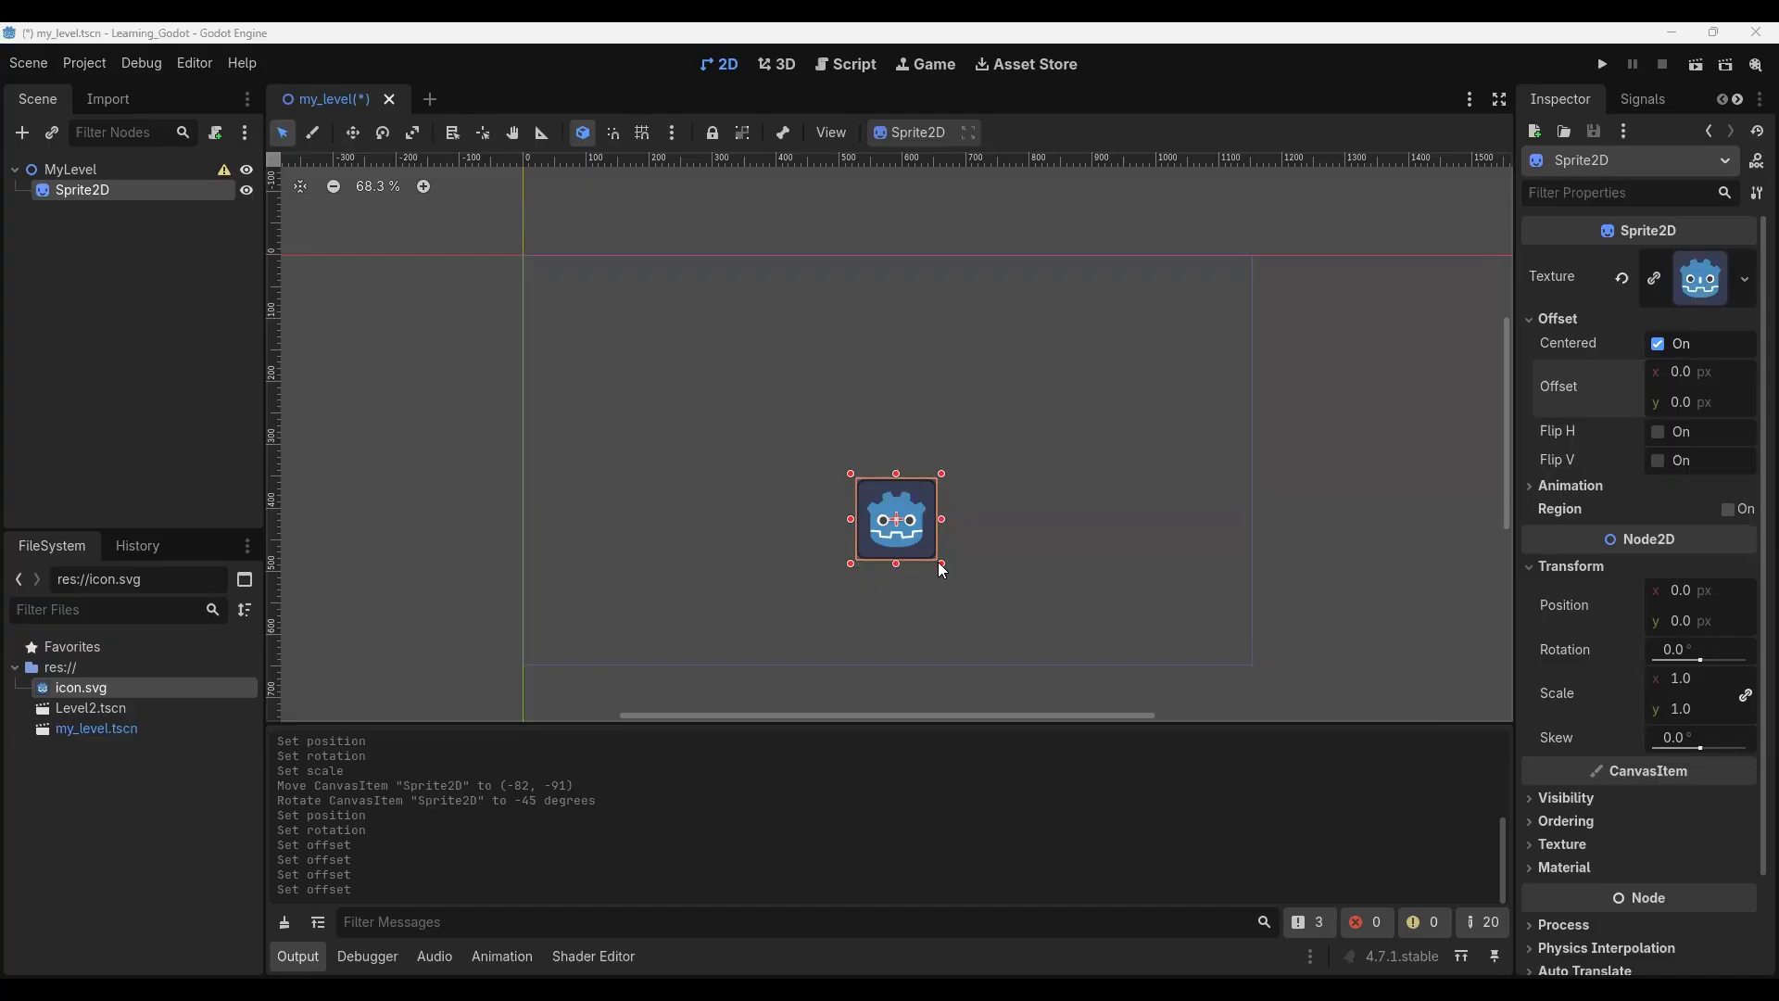
# Shrink the sprite to a scale of about 0.41, duplicate it, and place the copy at about (-209, -228) and the original at (111, -237)
pyautogui.moveTo(938, 564); pyautogui.dragTo(890, 515)
pyautogui.hotkey('ctrl', 'd')
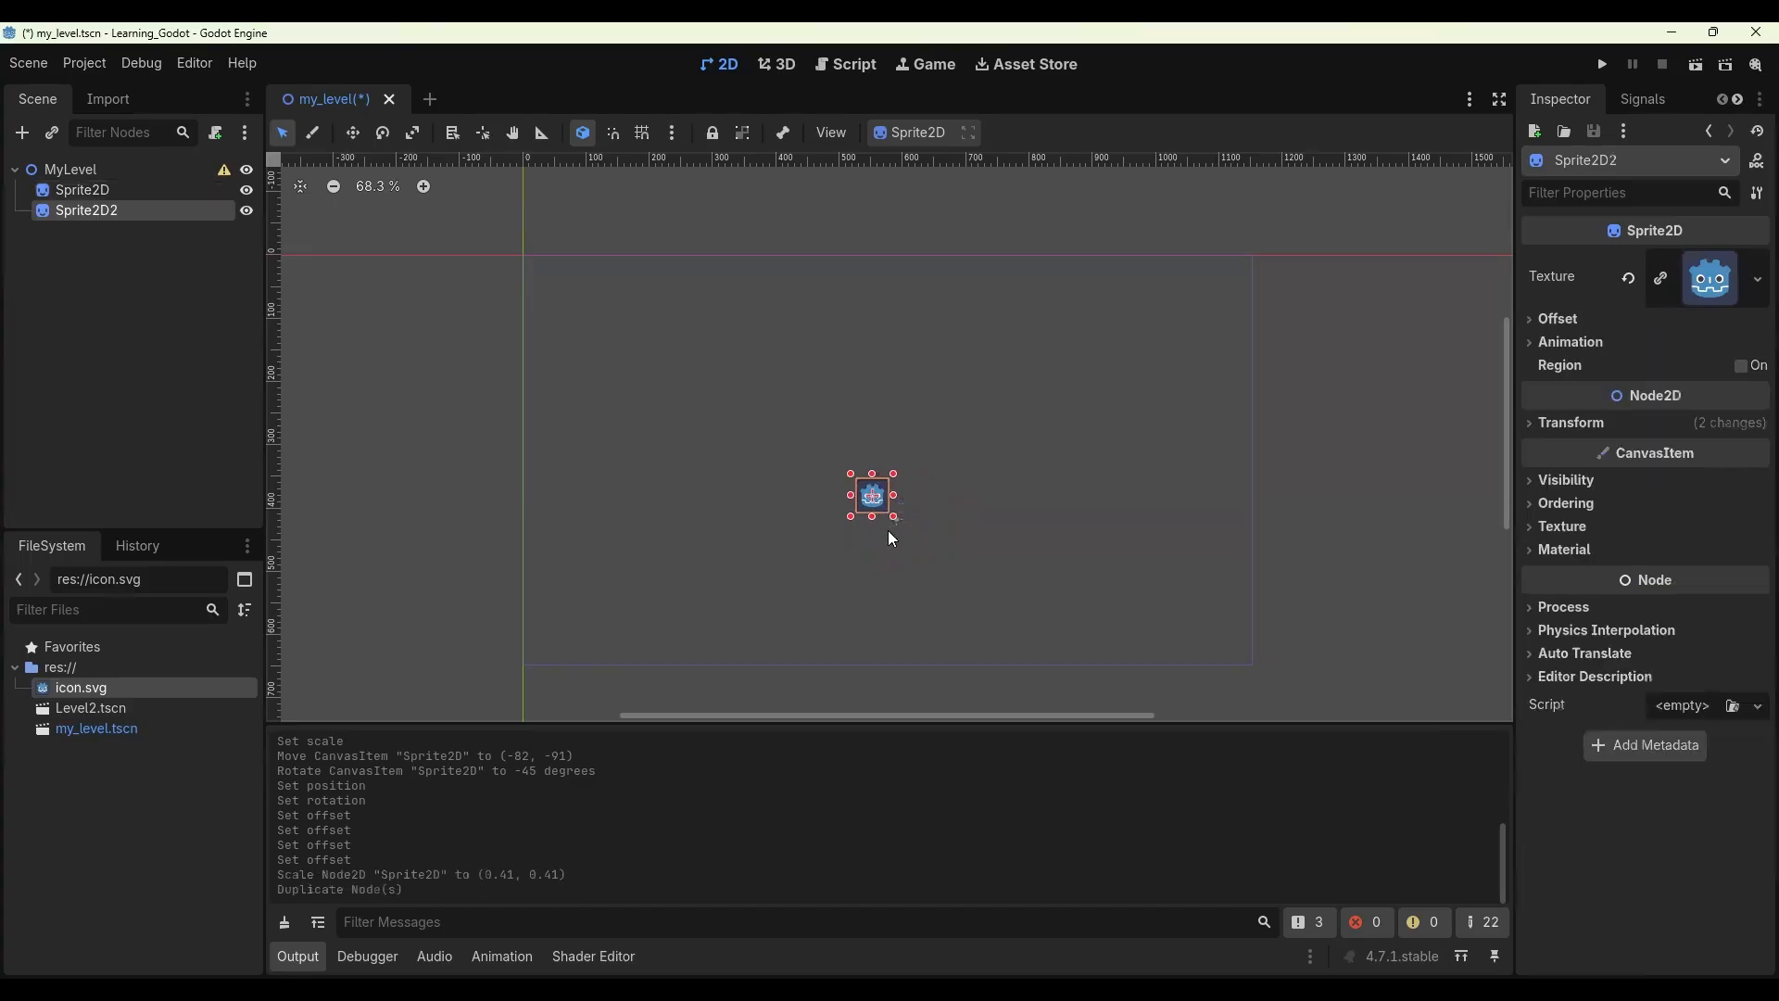
pyautogui.moveTo(872, 498); pyautogui.dragTo(762, 372)
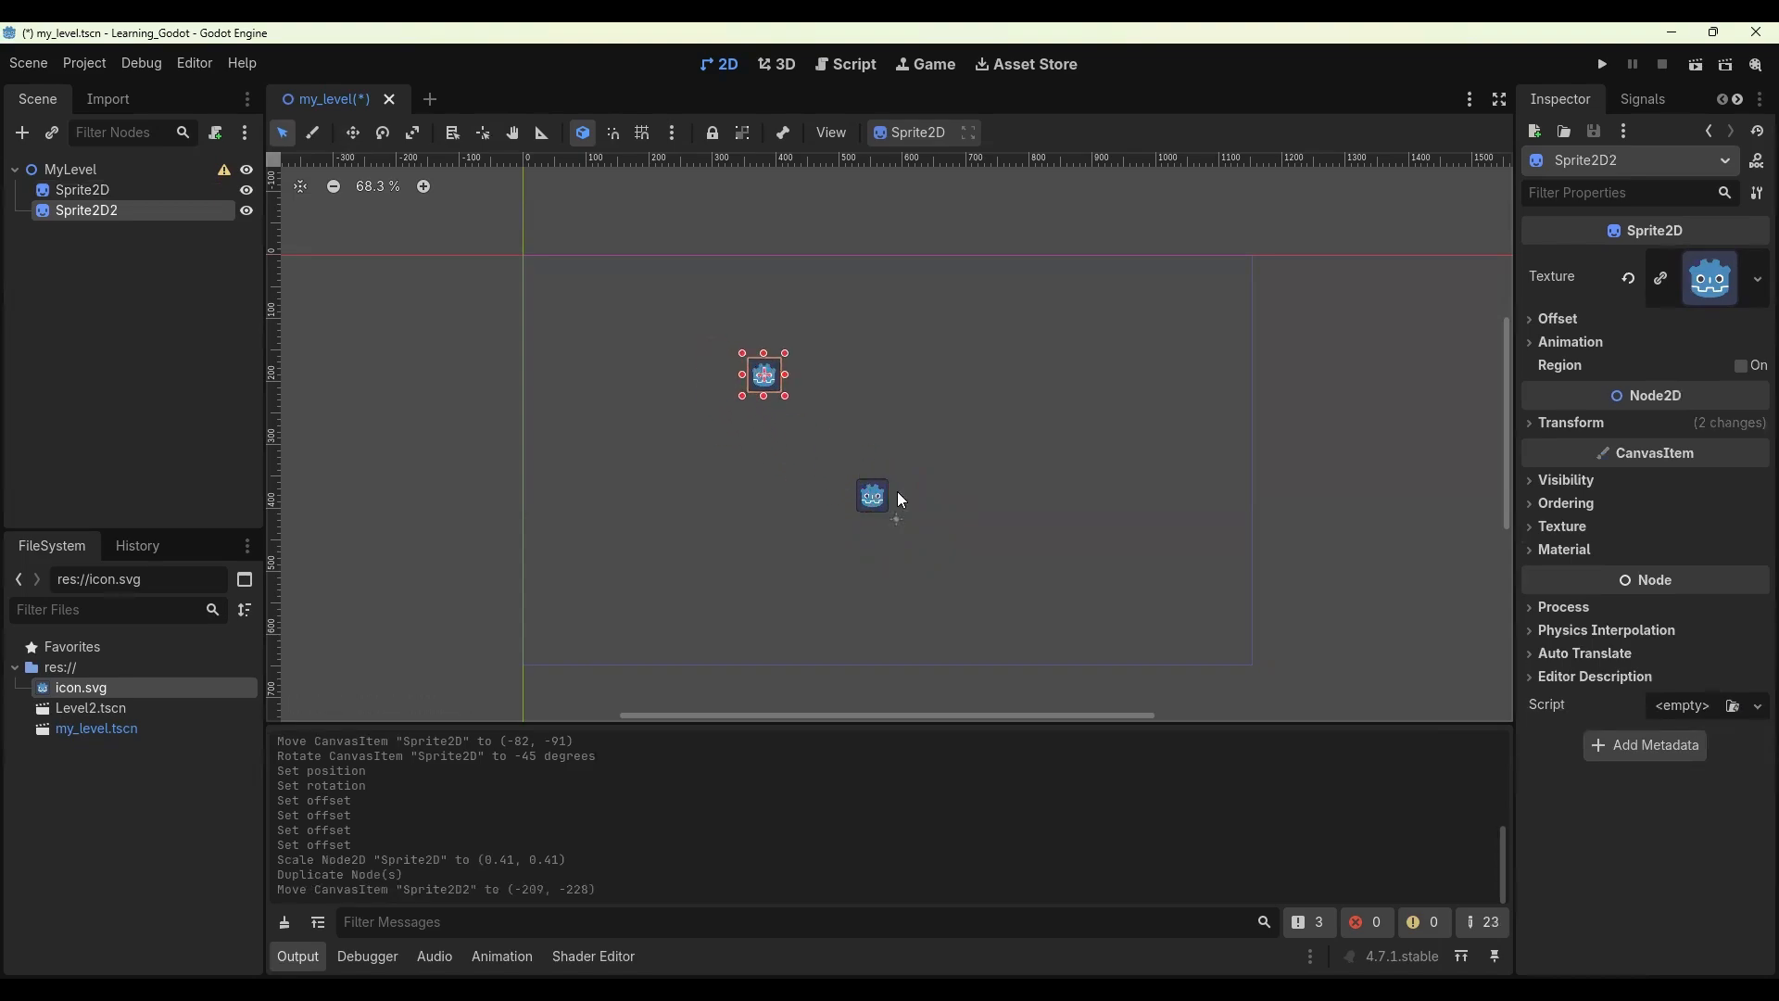
pyautogui.moveTo(873, 498); pyautogui.dragTo(859, 557)
# Add one duplicate at about (-40, -92) and another at about (-45, 59), stretching the second to a scale of about (2.43, 0.22)
pyautogui.hotkey('ctrl', 'd')
pyautogui.hotkey('ctrl', 'd')
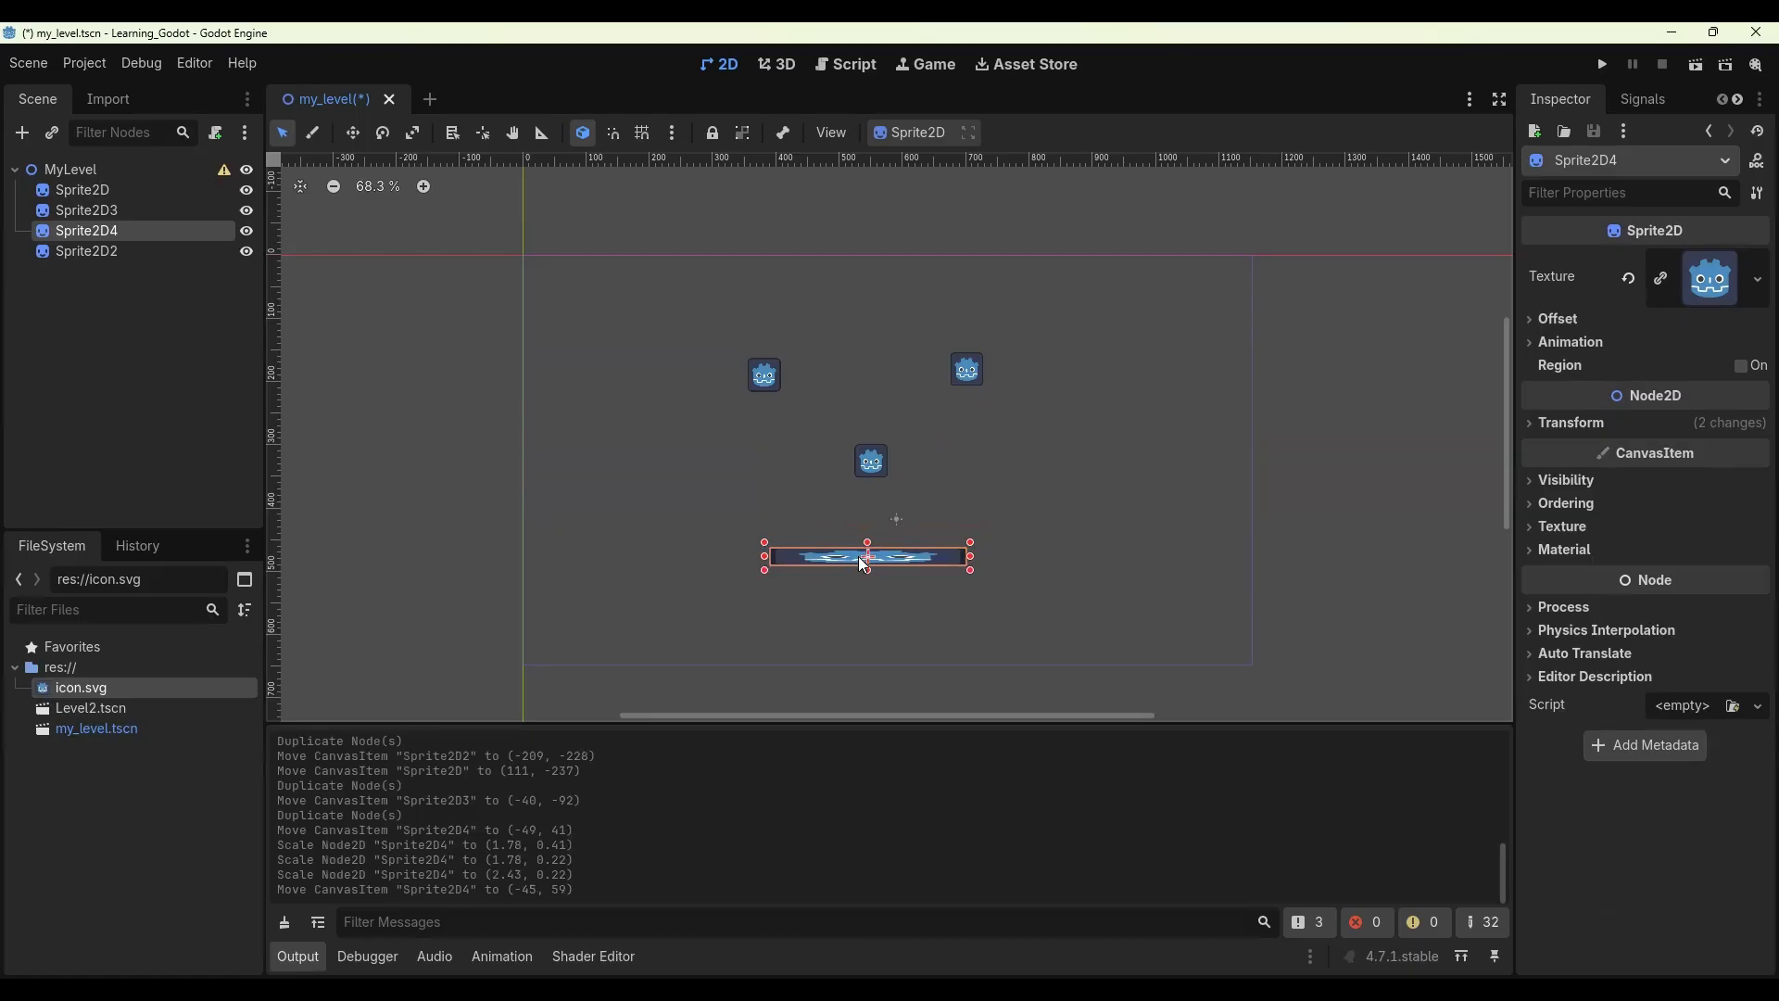
# Duplicate the wide flat sprite, move the copy to about (-203, 41), and undo the extra shift of the original bar
pyautogui.hotkey('ctrl', 'd')
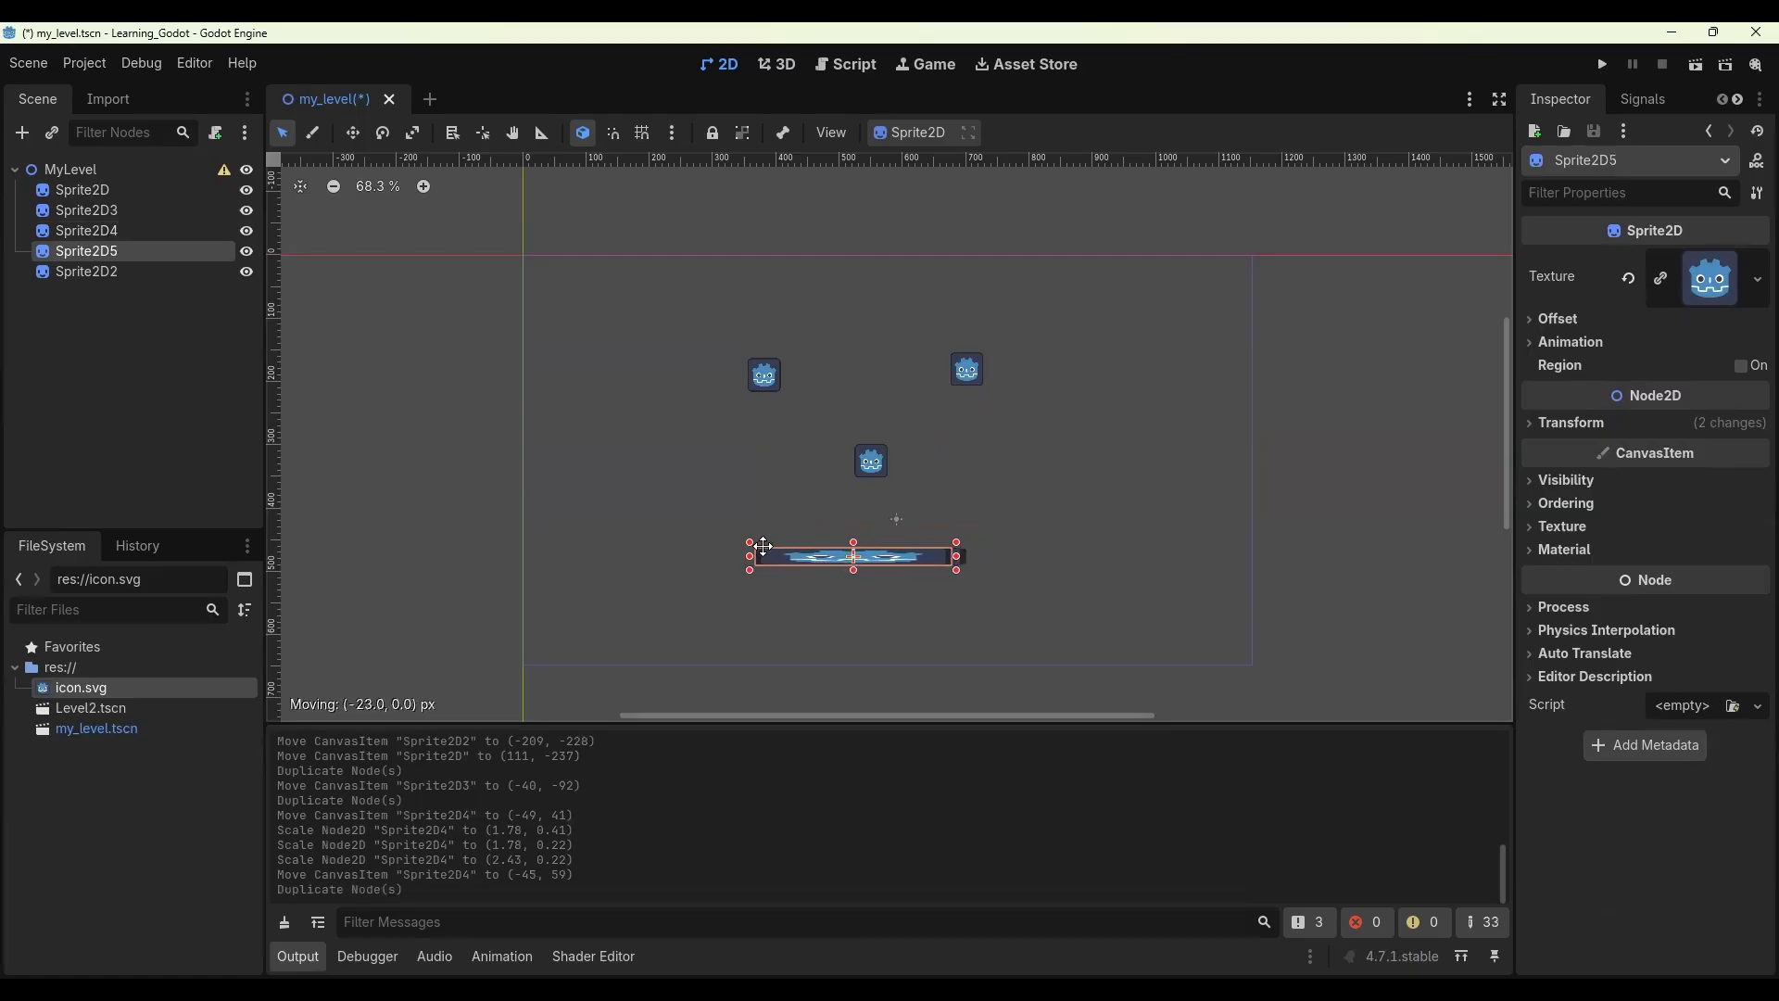
pyautogui.moveTo(867, 563); pyautogui.dragTo(766, 552)
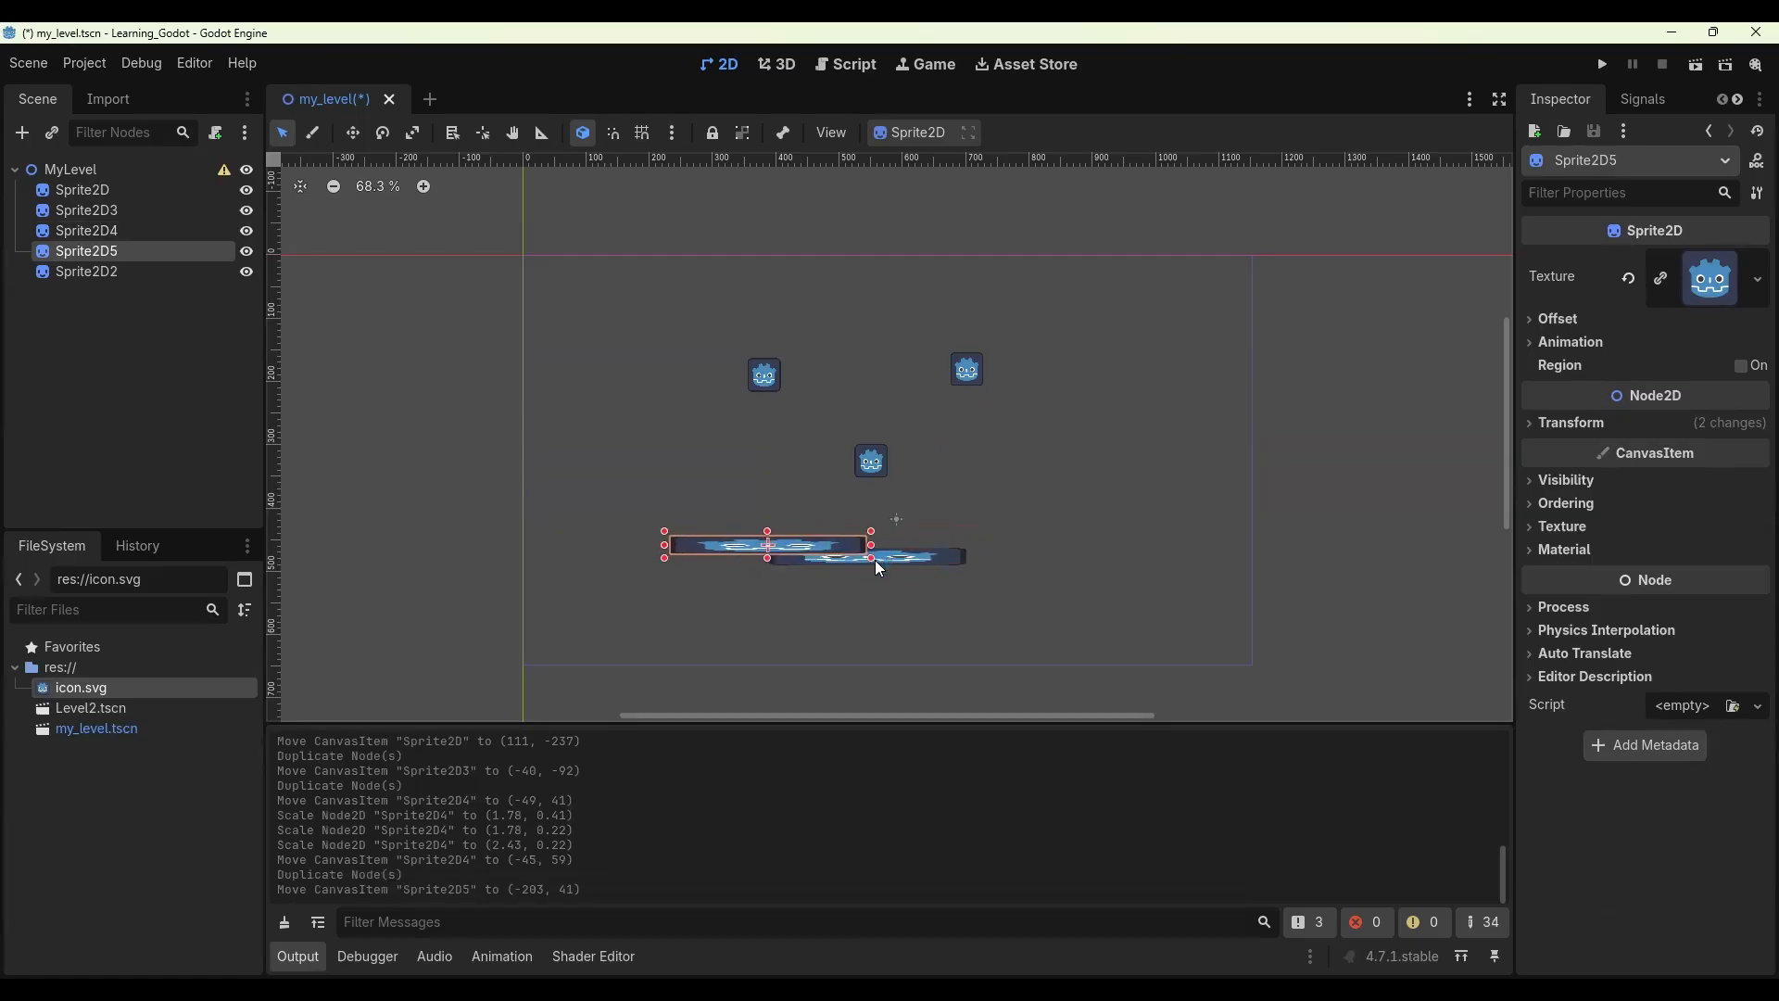
pyautogui.moveTo(877, 559)
pyautogui.mouseDown()
pyautogui.moveTo(863, 580)
pyautogui.moveTo(889, 562)
pyautogui.mouseUp()
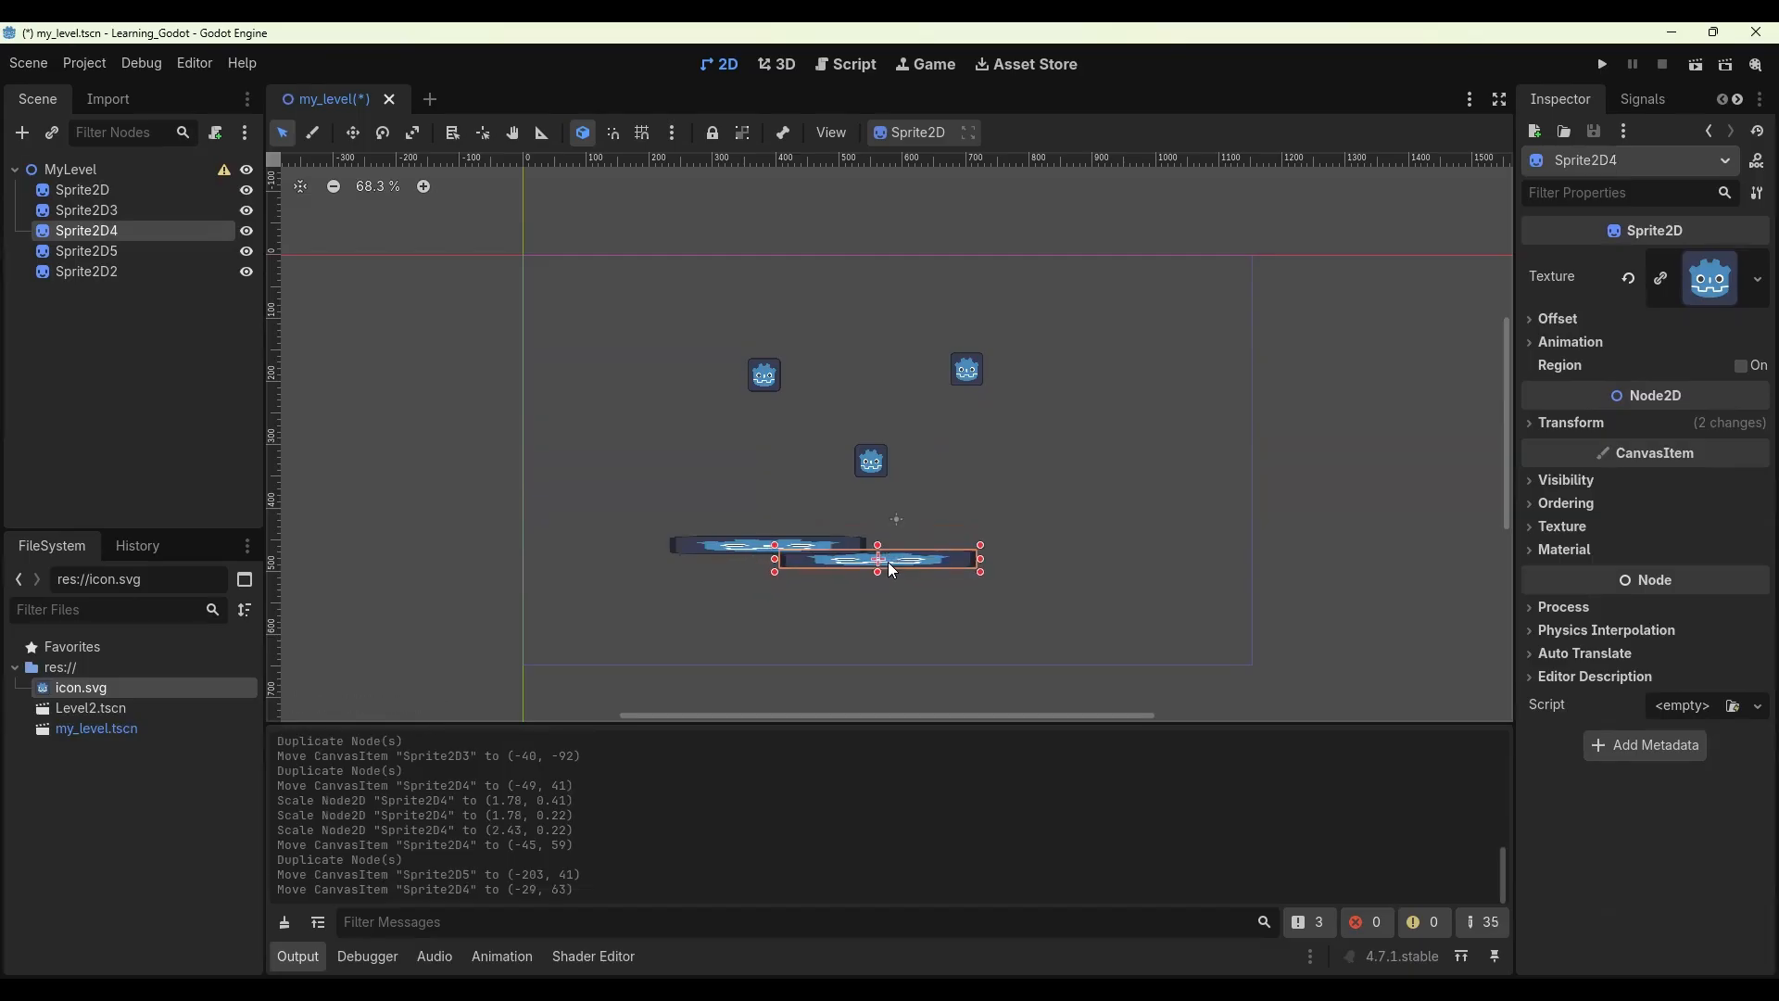
pyautogui.hotkey('ctrl', 'z')
# Rotate the copied bar to 30 degrees, scale it to about (0.85, 0.22) at (-230, 33), and place its duplicate at about (121, 25)
pyautogui.click(689, 544)
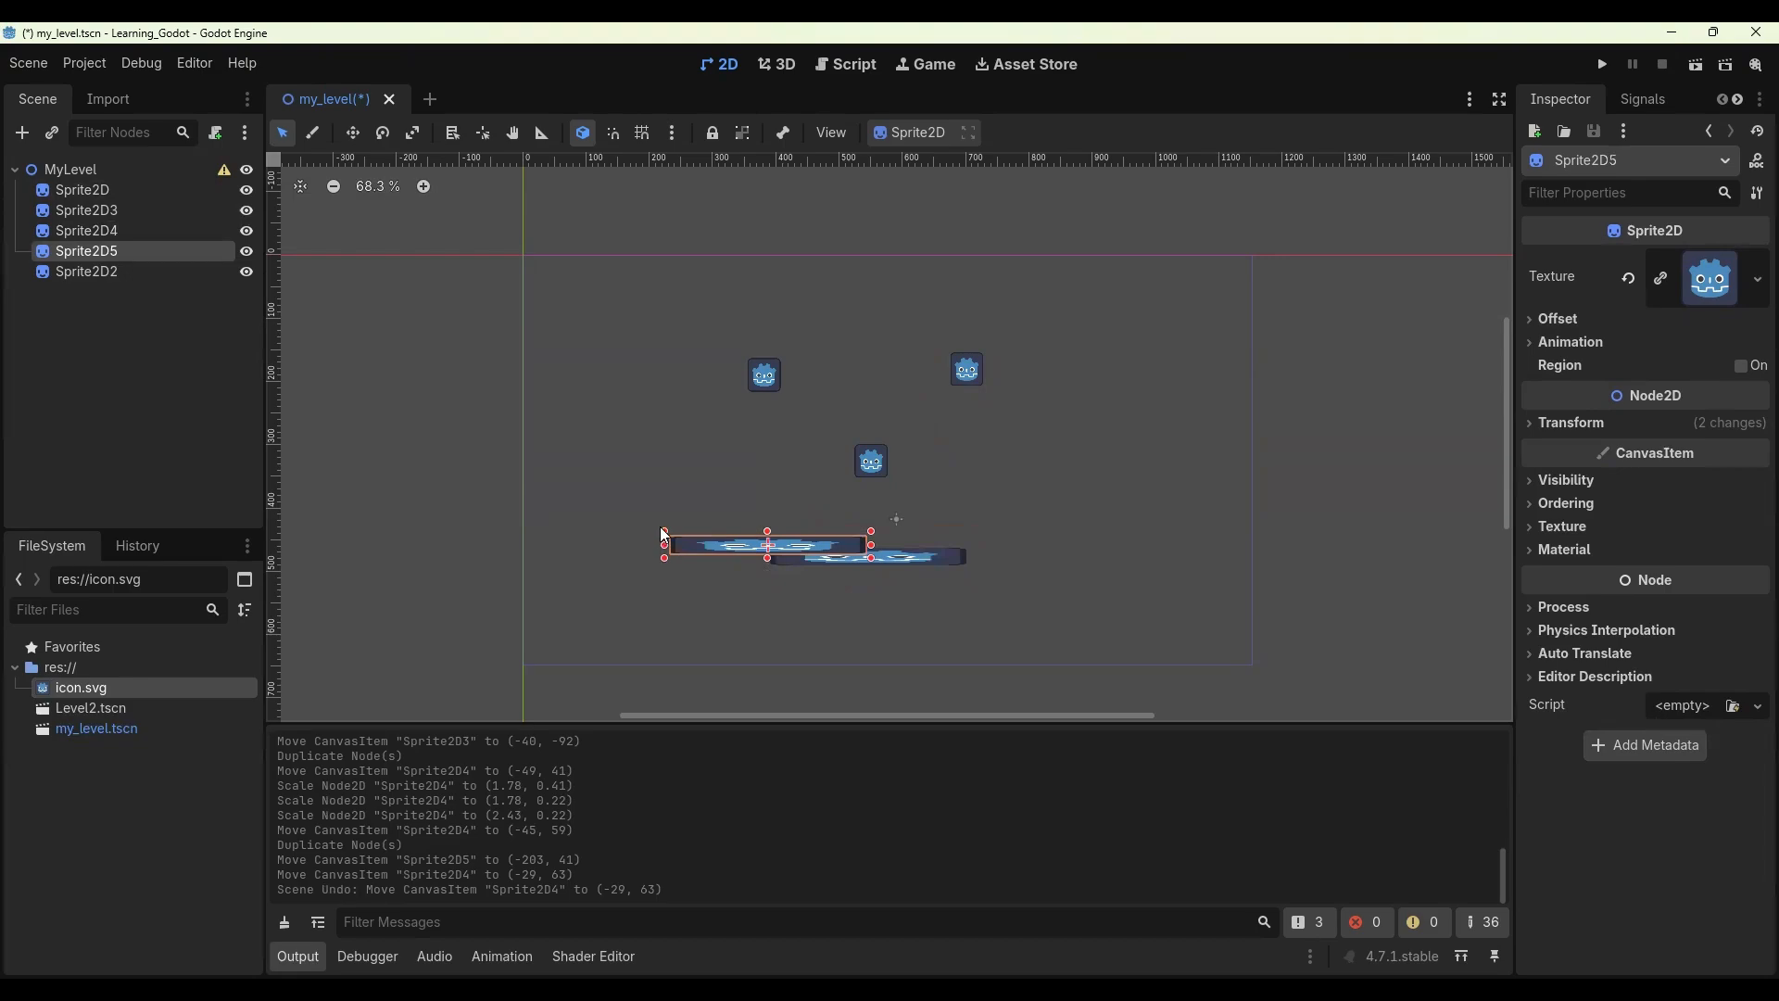
pyautogui.keyDown('ctrl'); pyautogui.moveTo(663, 535); pyautogui.dragTo(1010, 544); pyautogui.keyUp('ctrl')
pyautogui.hotkey('ctrl', 'd')
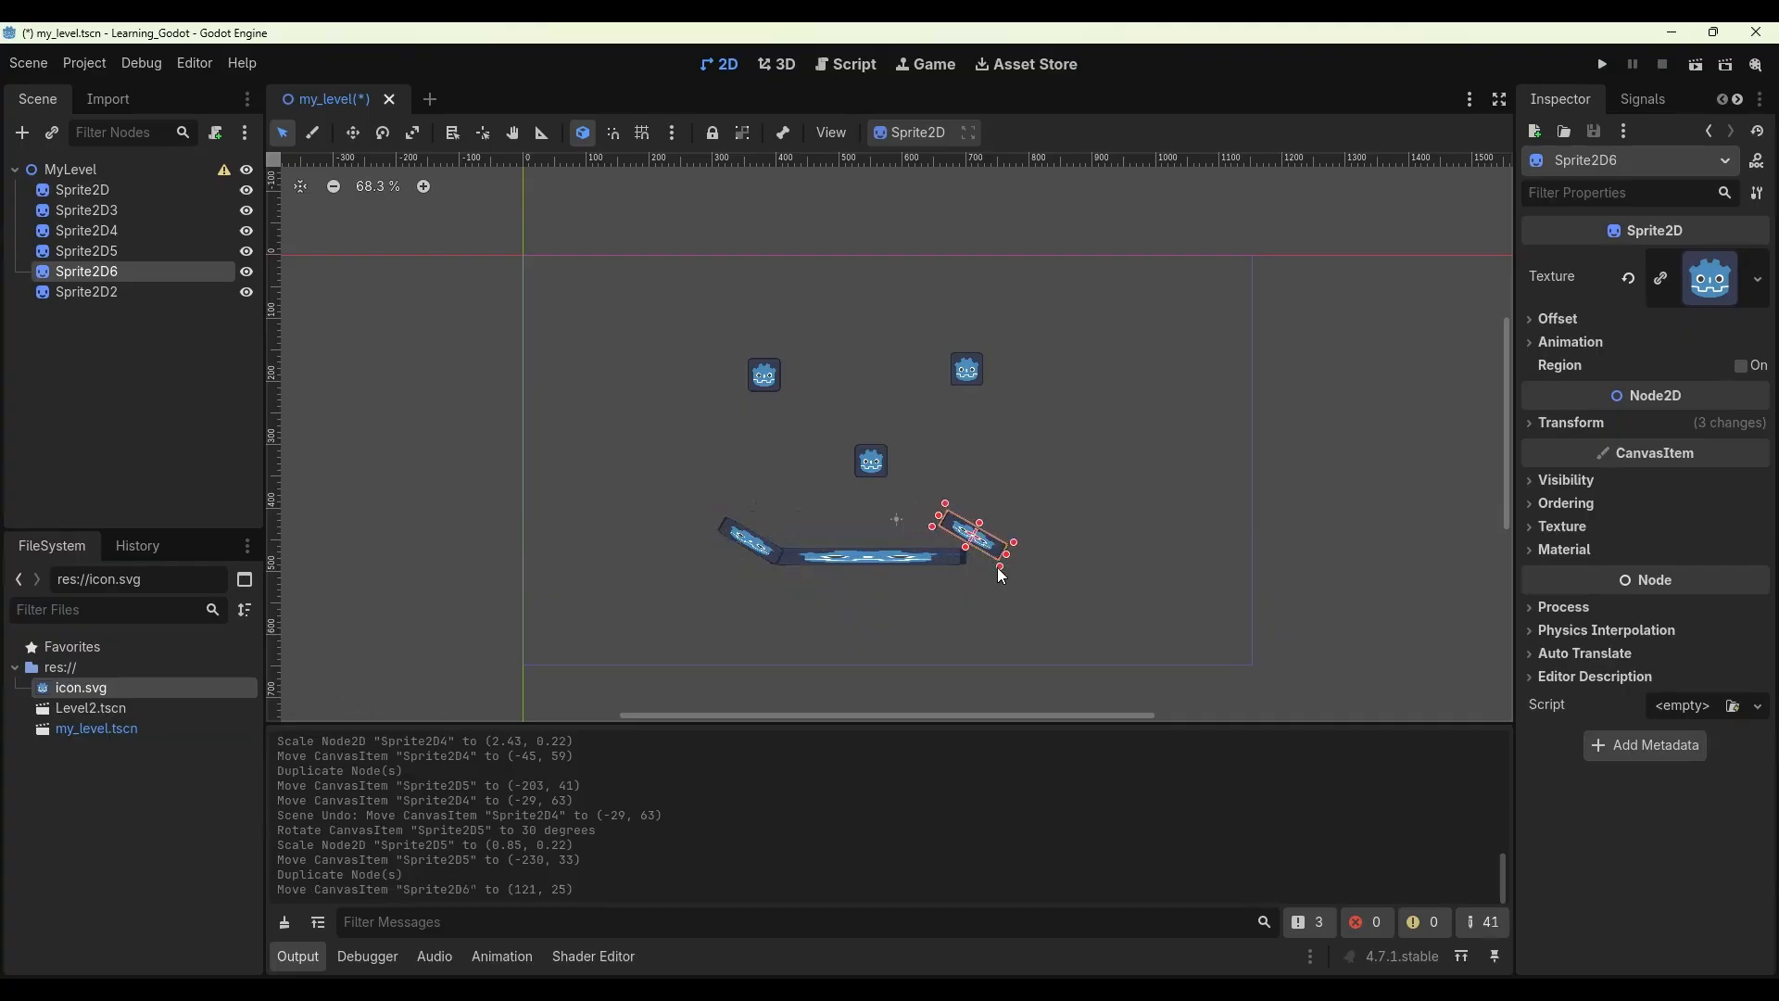
# Rotate the copied bar at the smile's right end to -45 degrees, move it to about (133, 31), and clear the selection
pyautogui.keyDown('ctrl'); pyautogui.moveTo(1035, 576); pyautogui.dragTo(1054, 482); pyautogui.keyUp('ctrl')
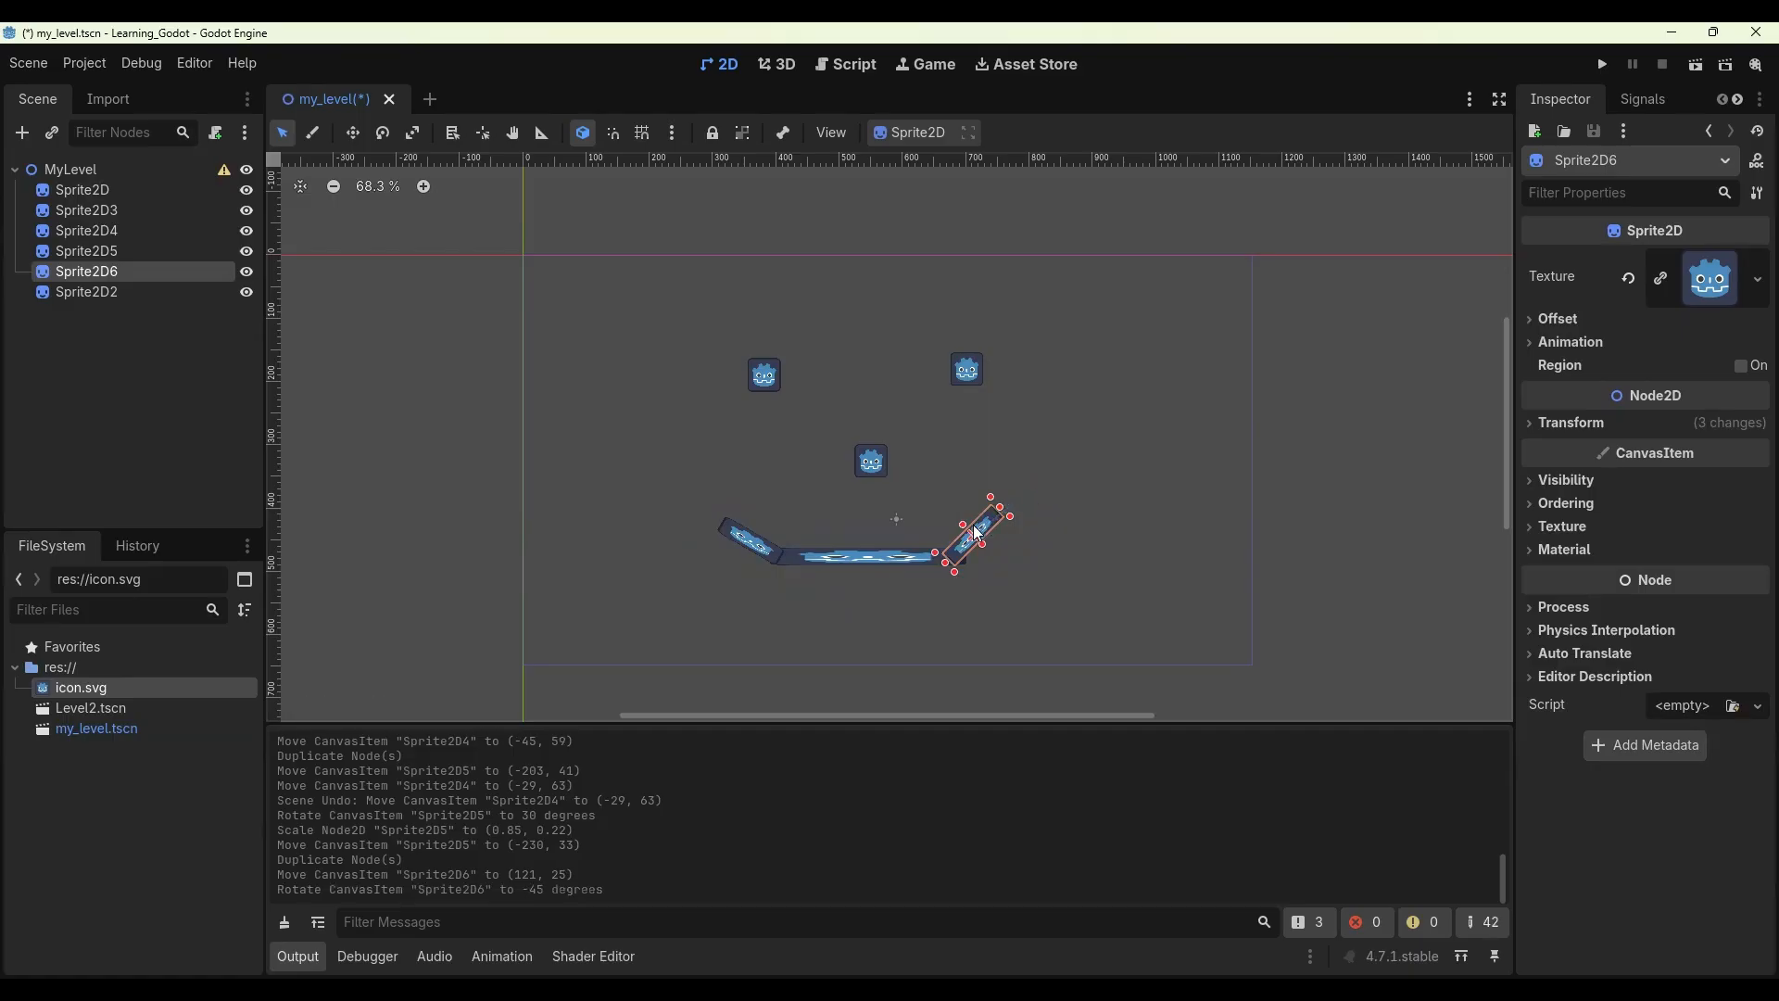
pyautogui.moveTo(982, 535); pyautogui.dragTo(990, 540)
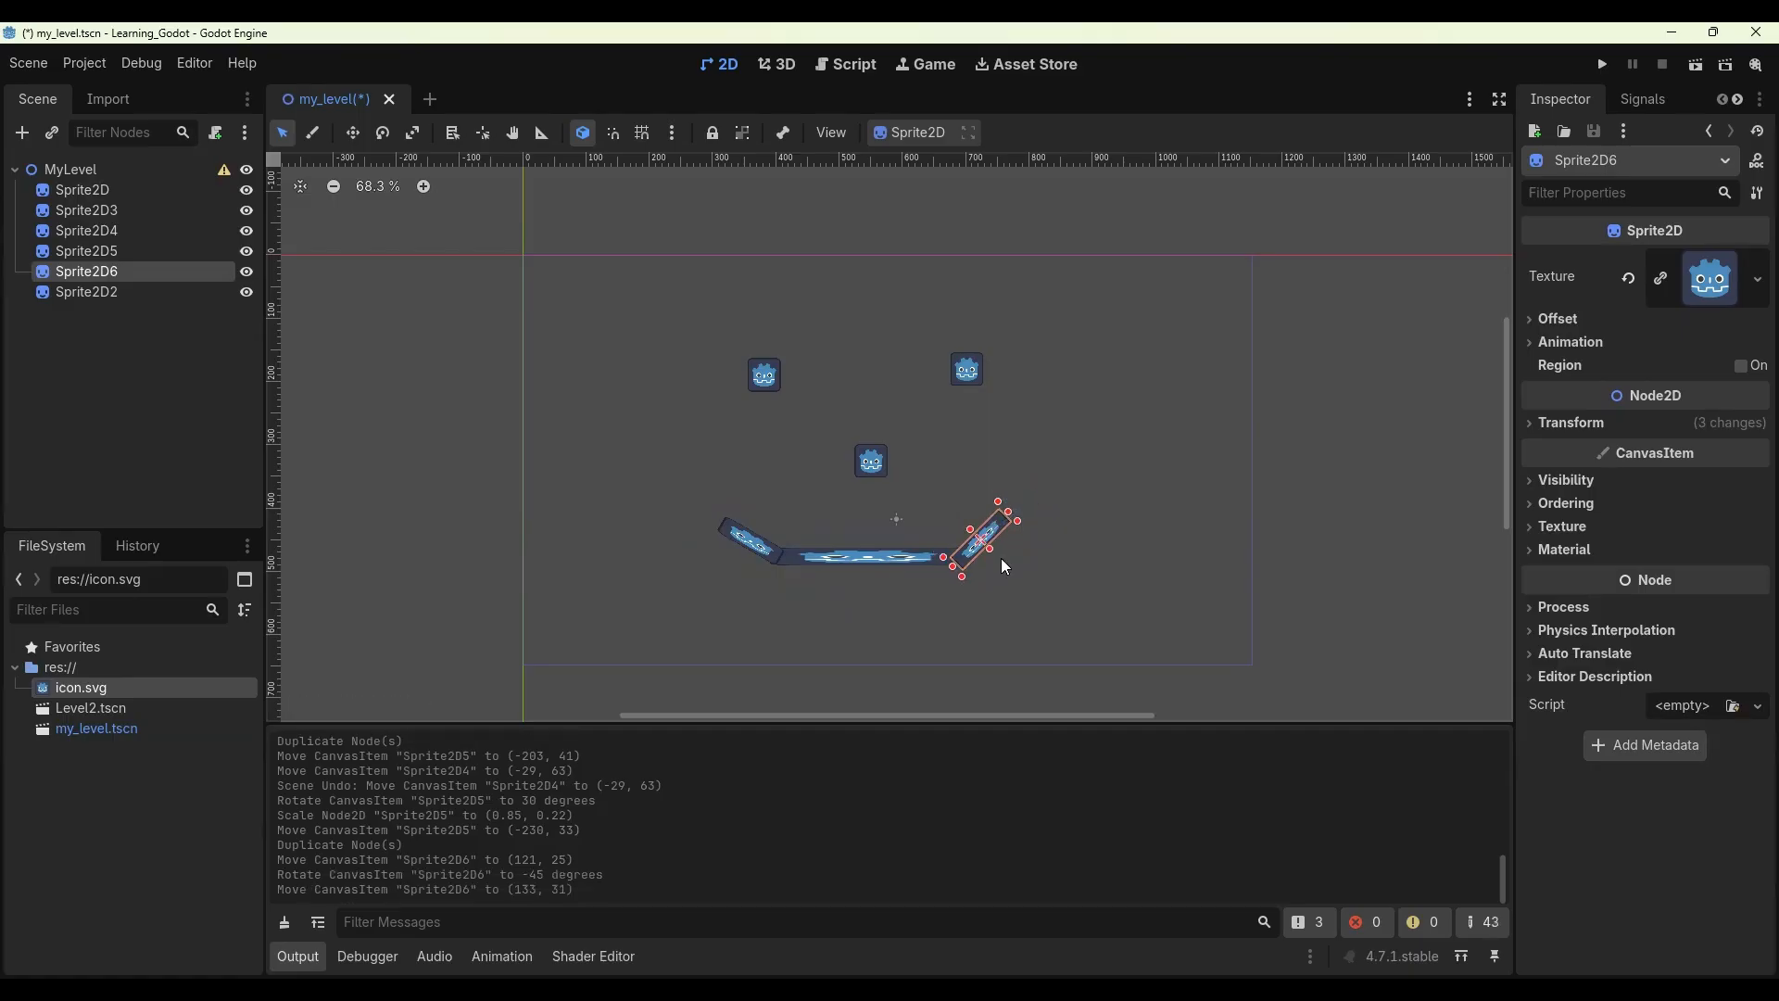
pyautogui.click(1150, 499)
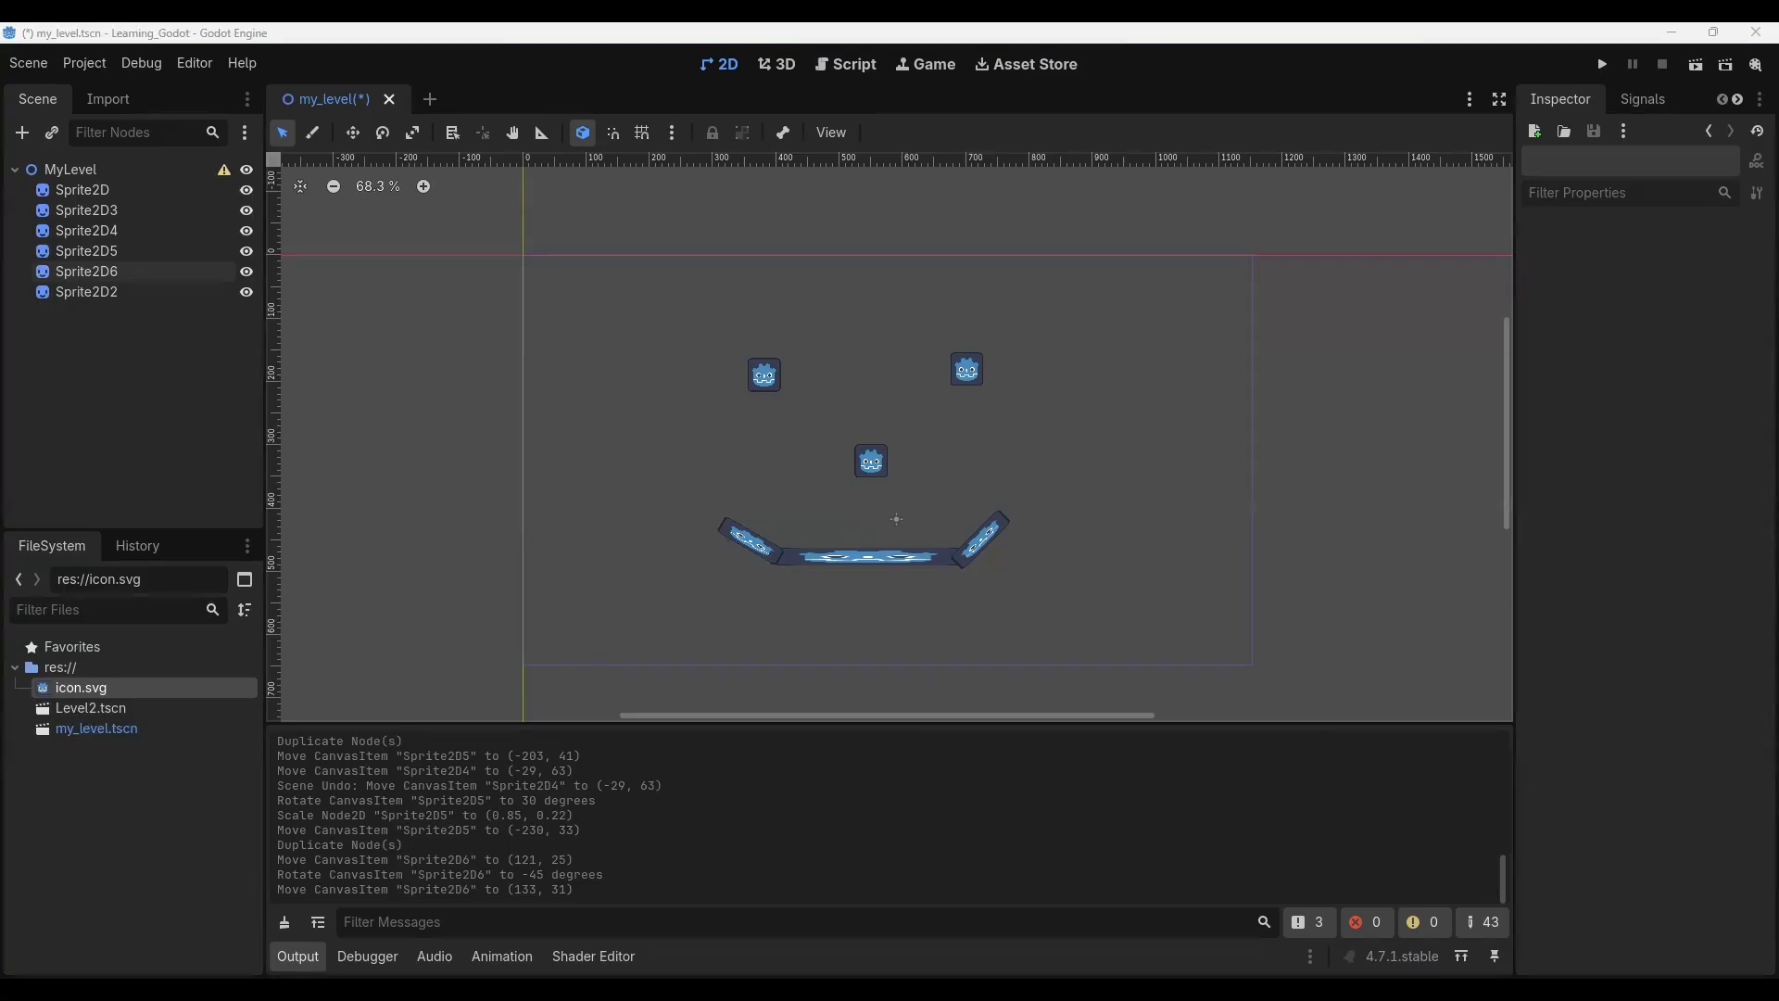
# Resize the nose sprite through several trial widths and heights, finishing at a scale of about (0.53, 0.44)
pyautogui.click(879, 468)
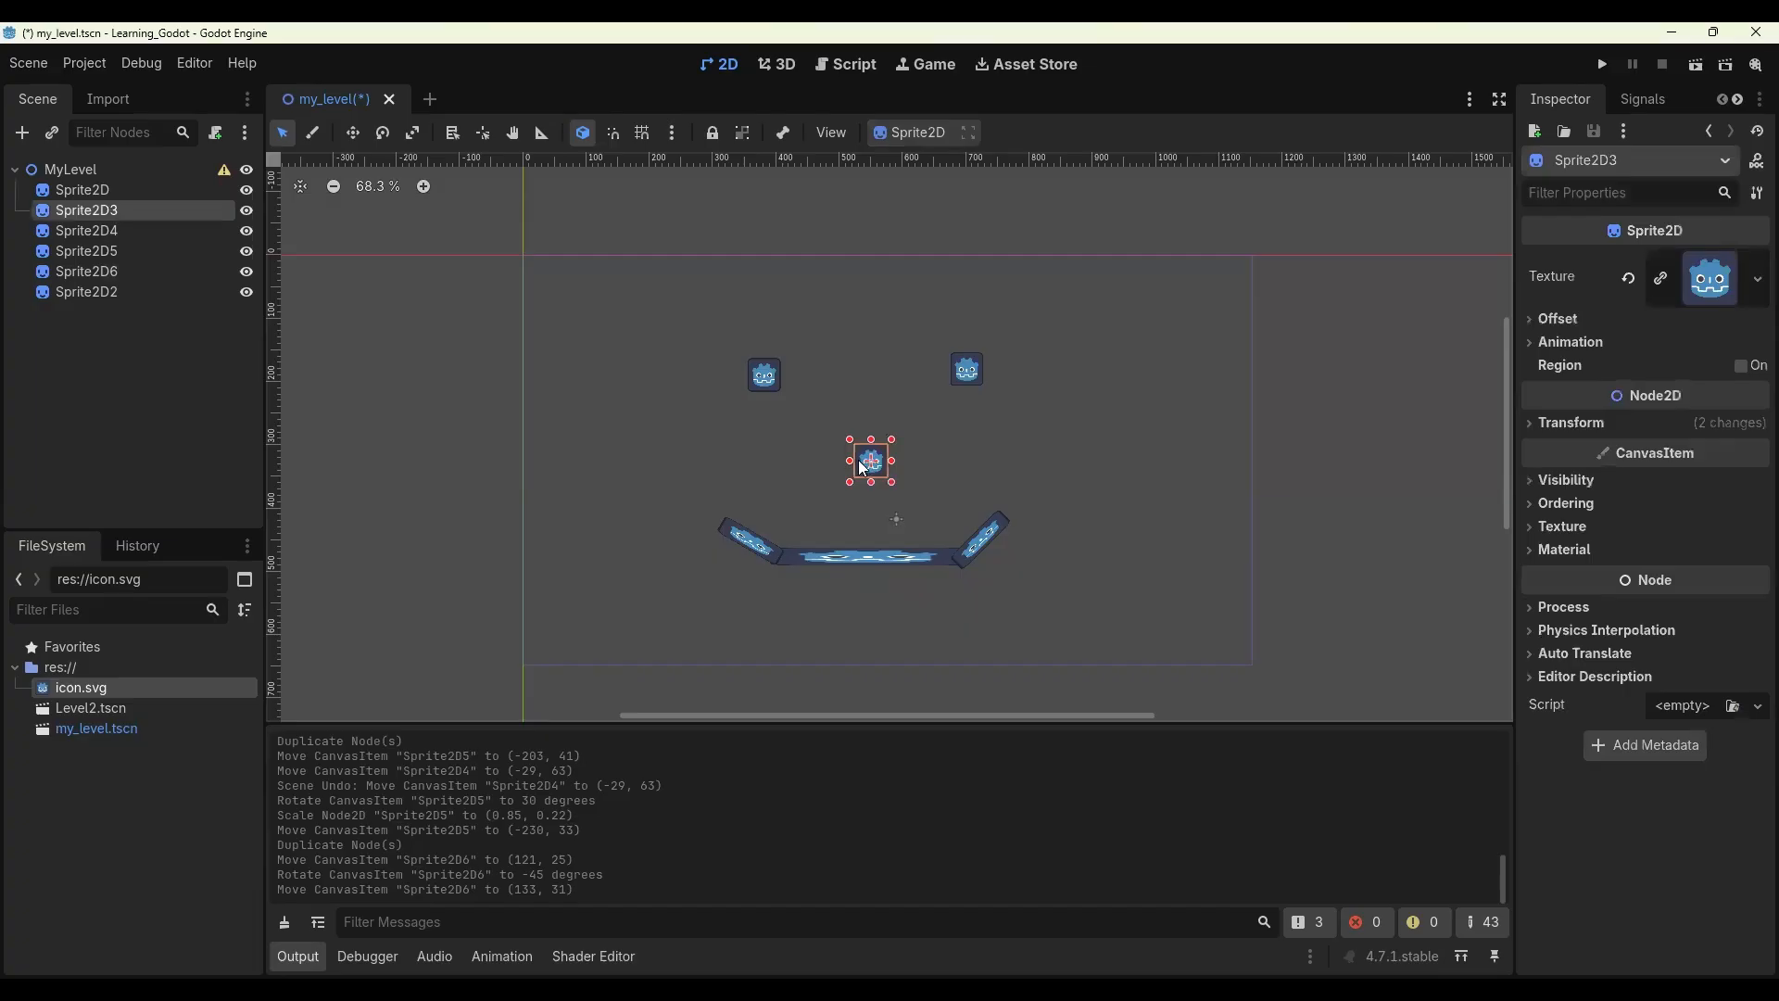
pyautogui.moveTo(896, 482)
pyautogui.mouseDown()
pyautogui.moveTo(1042, 570)
pyautogui.moveTo(940, 528)
pyautogui.moveTo(891, 469)
pyautogui.moveTo(899, 482)
pyautogui.mouseUp()
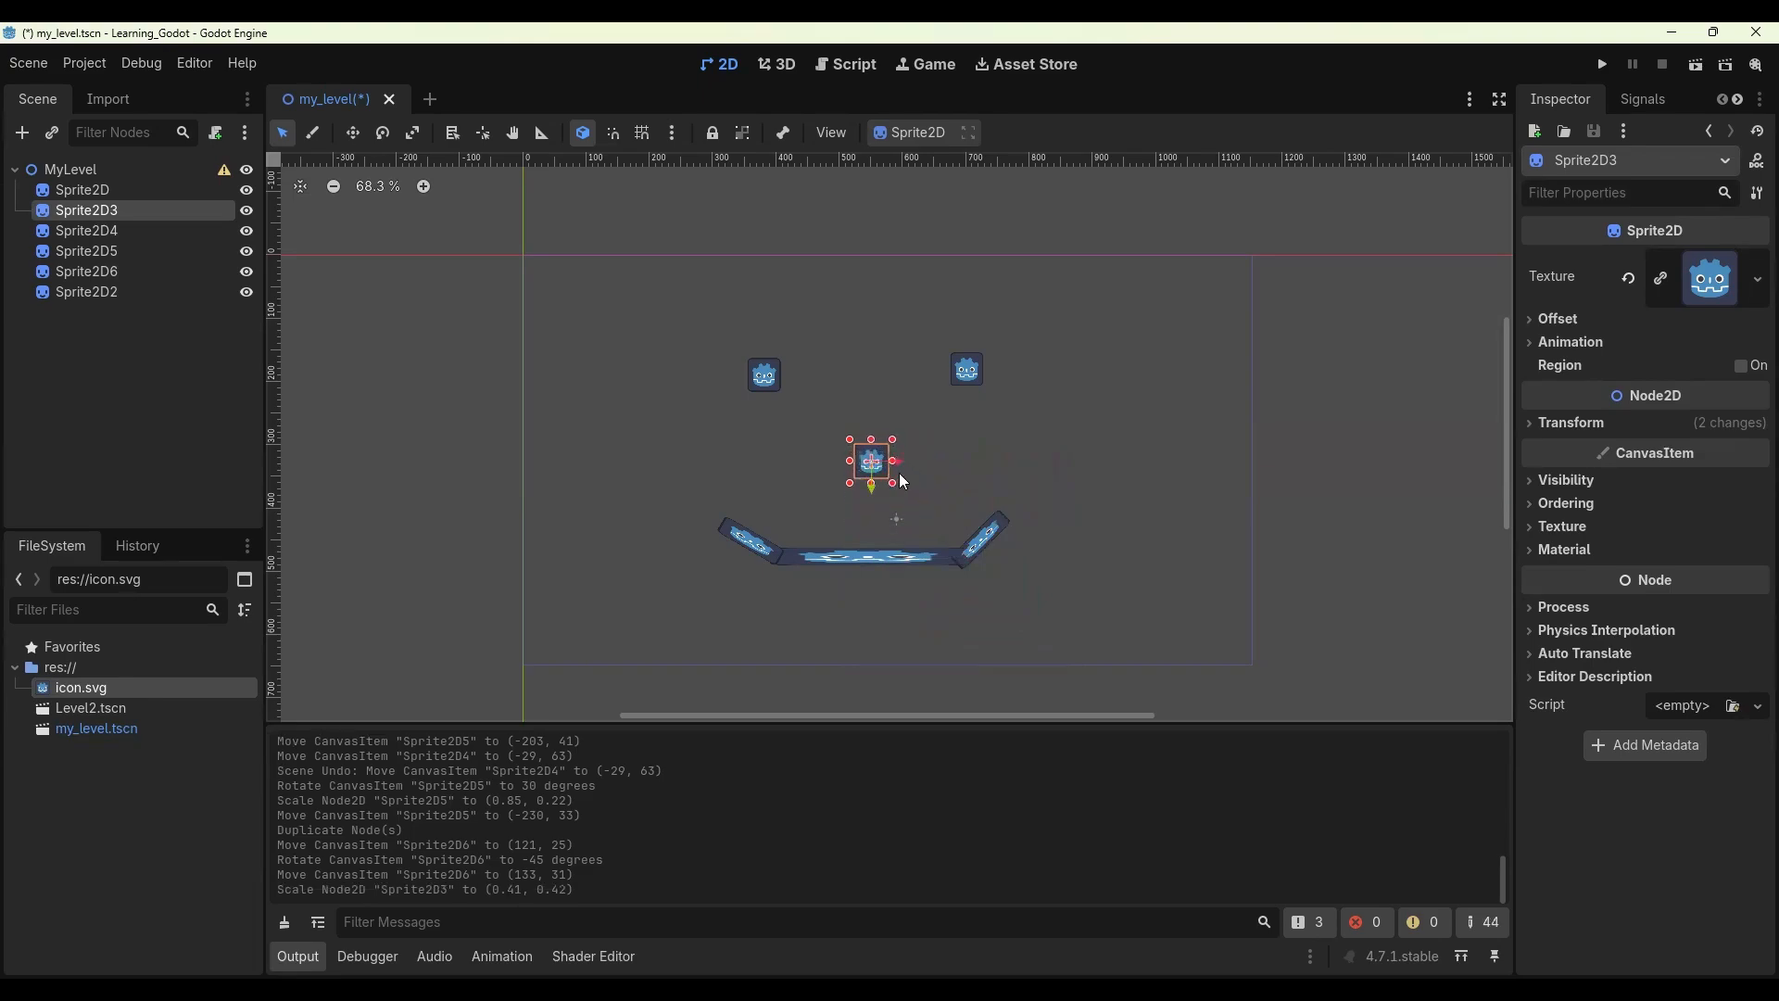
pyautogui.moveTo(901, 466); pyautogui.dragTo(872, 488)
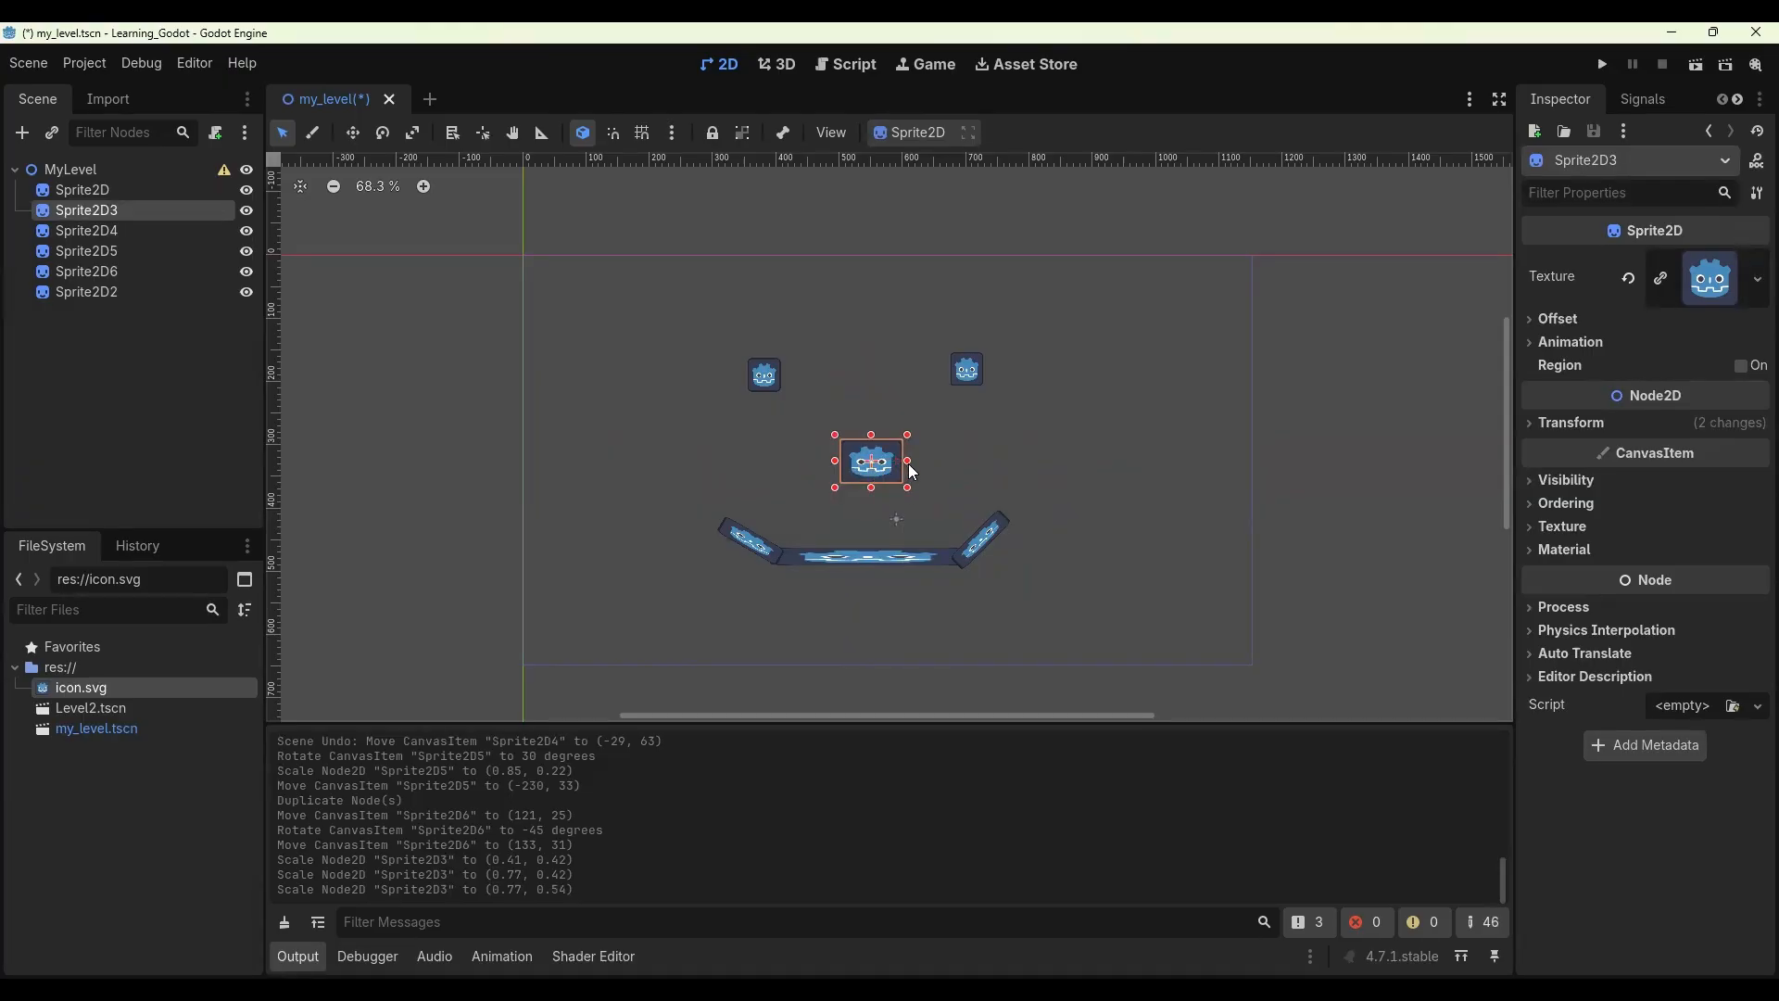
pyautogui.moveTo(906, 461)
pyautogui.mouseDown()
pyautogui.moveTo(1200, 458)
pyautogui.moveTo(915, 461)
pyautogui.mouseUp()
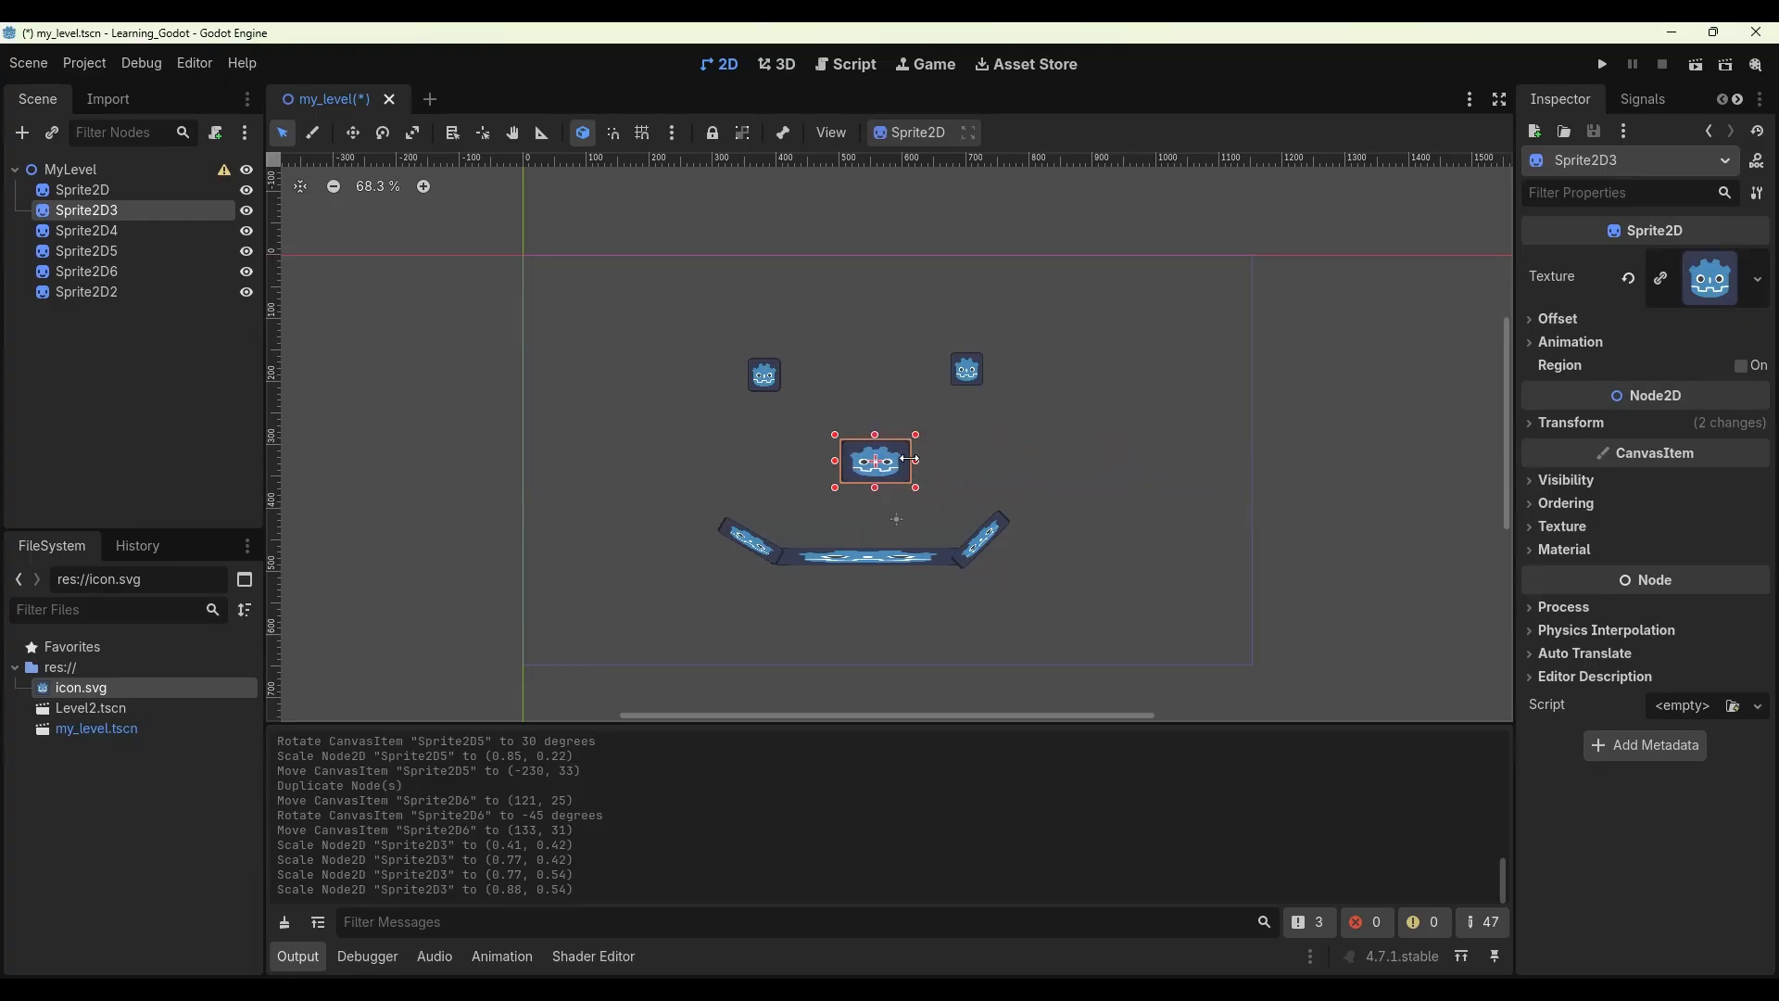
pyautogui.moveTo(916, 463); pyautogui.dragTo(886, 481)
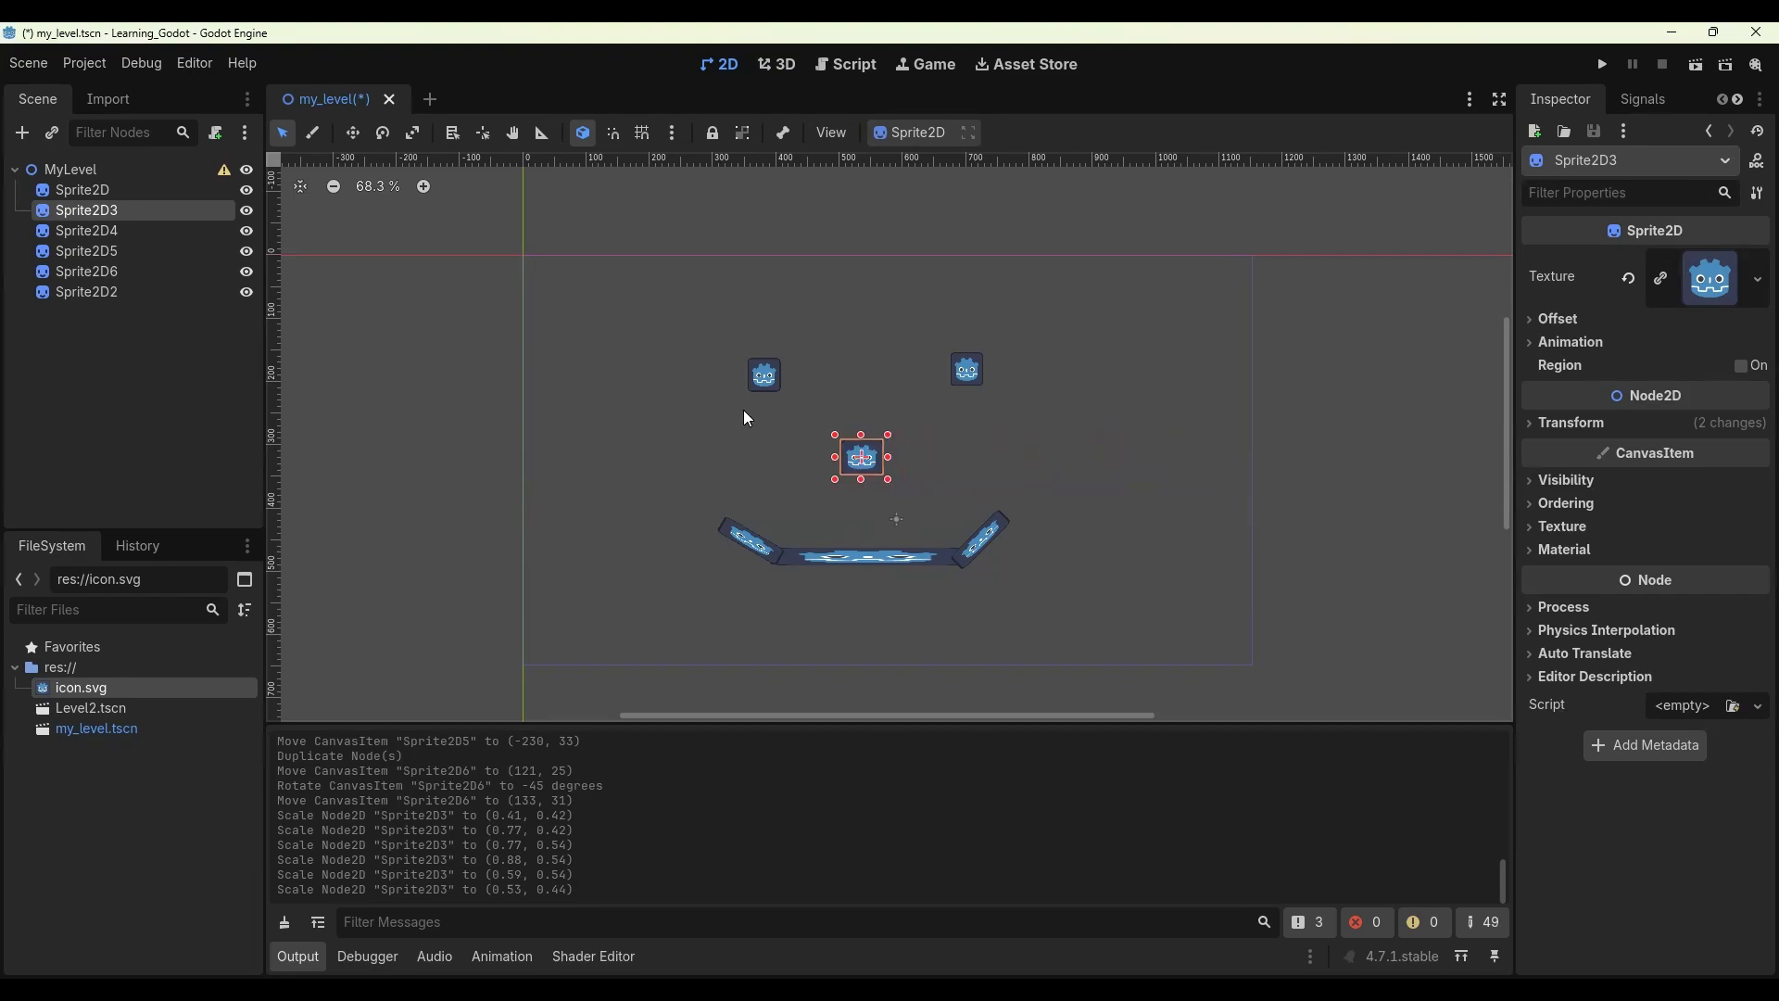